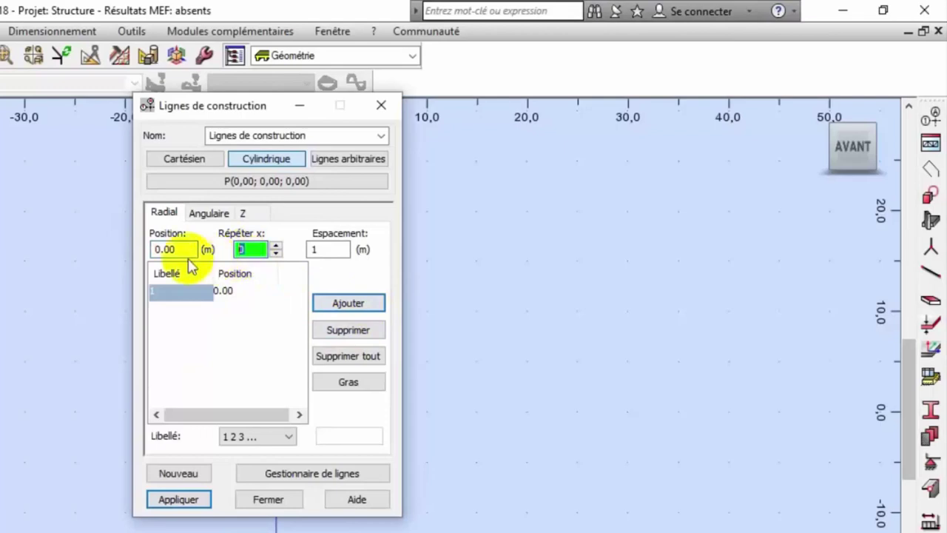
- Add a radial construction line from the 0.00 position with one repetition at 0.55 m spacing
text(1)
double_click(328, 249)
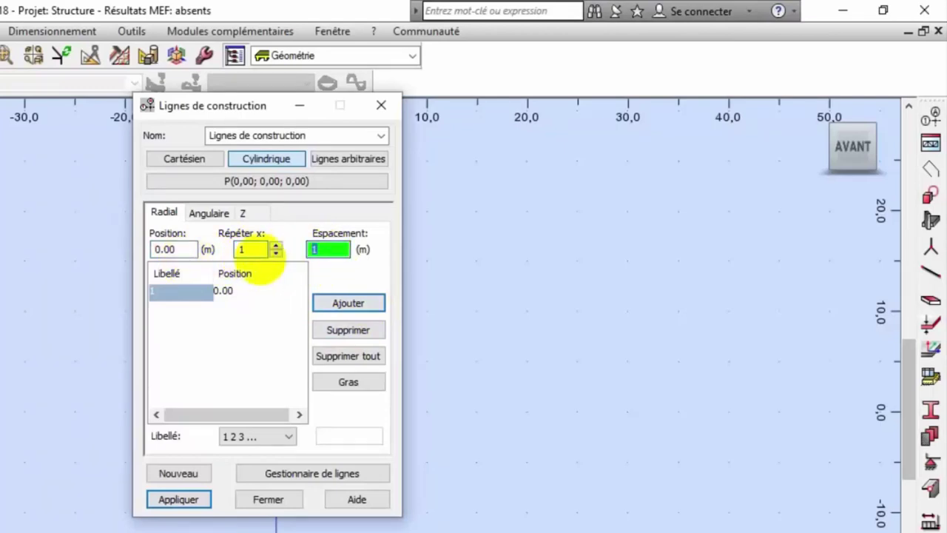
text(0.55)
click(345, 304)
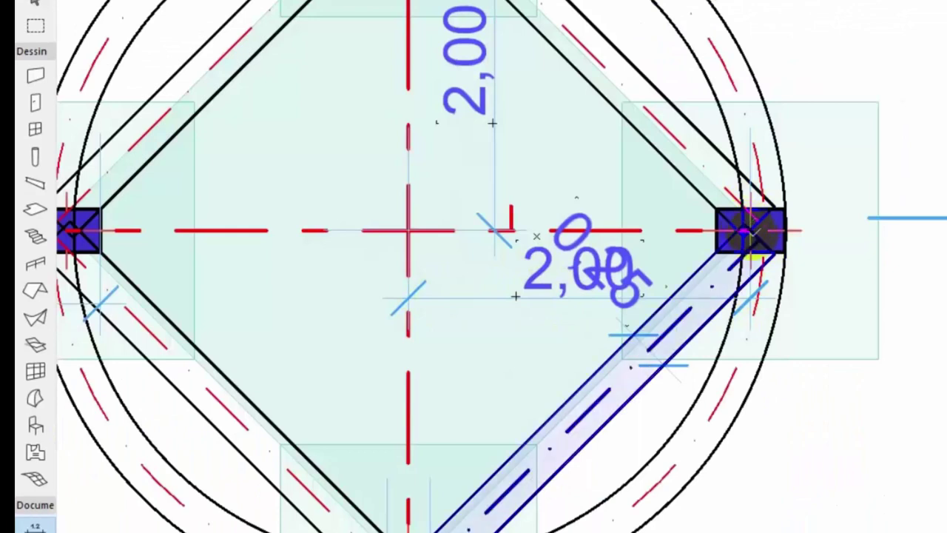
- Return from the ArchiCAD plan to Robot Structural Analysis and add a radial line 2 m from the 0.00 position
mouse_move(784, 529)
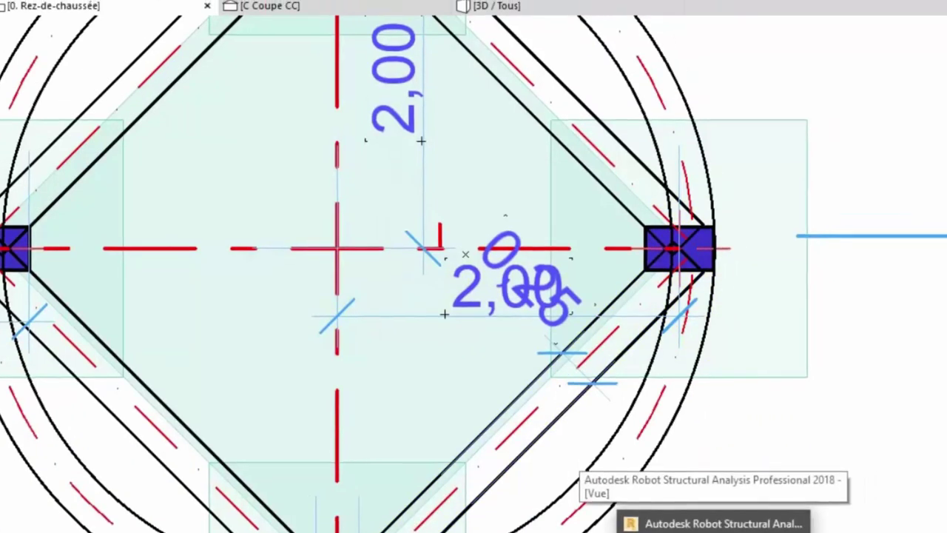
click(785, 505)
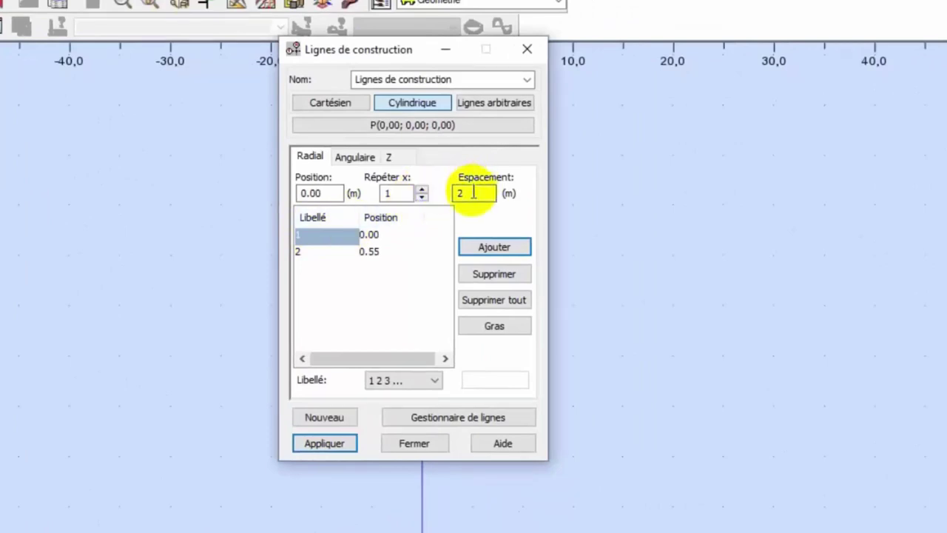
click(506, 247)
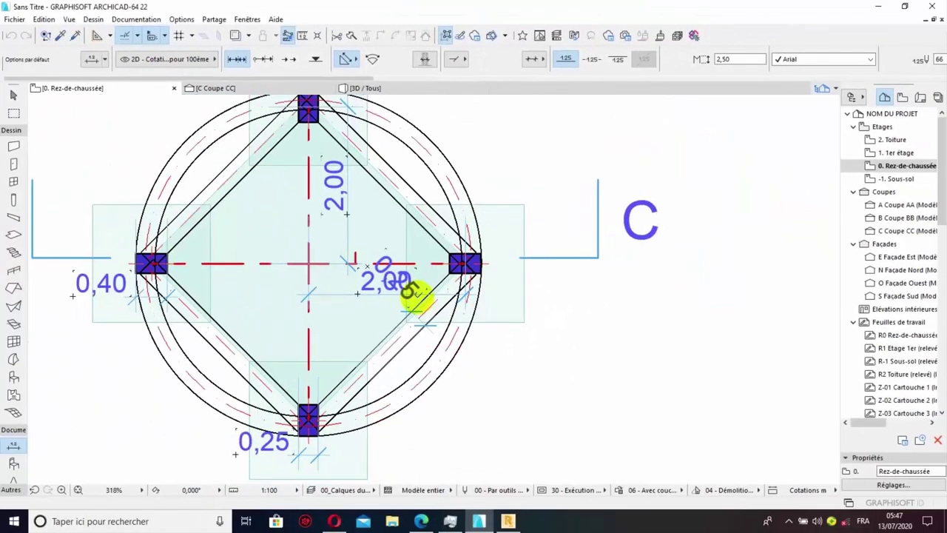
- Check the dimensions in the ArchiCAD drawing and, in Robot, add a radial line 2.2 m from the 0.00 position
scroll(562, 294, up, 5)
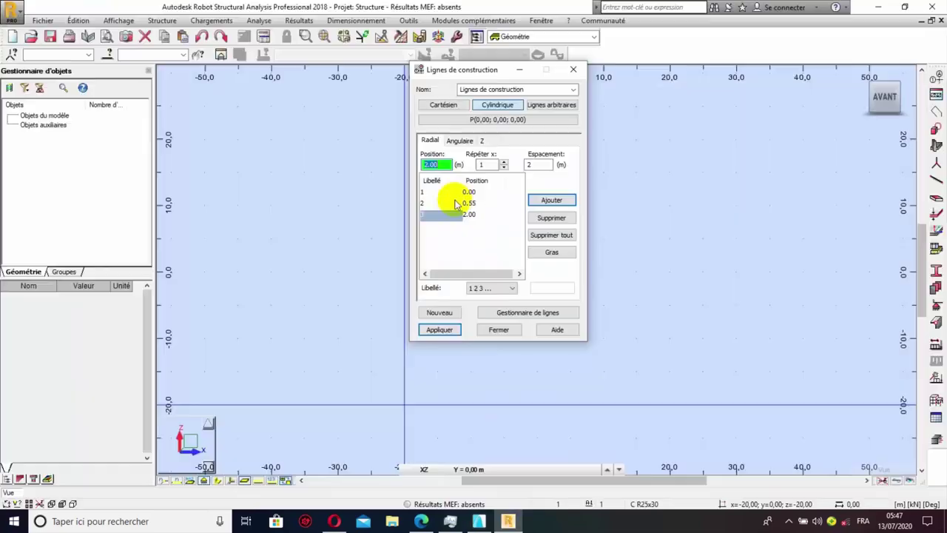
click(444, 192)
key(Tab)
text(2.2)
click(552, 199)
- Check the tank section dimensions in ArchiCAD and add radial lines at 3.35 m and 3.50 m from the 0.00 position in Robot
click(478, 520)
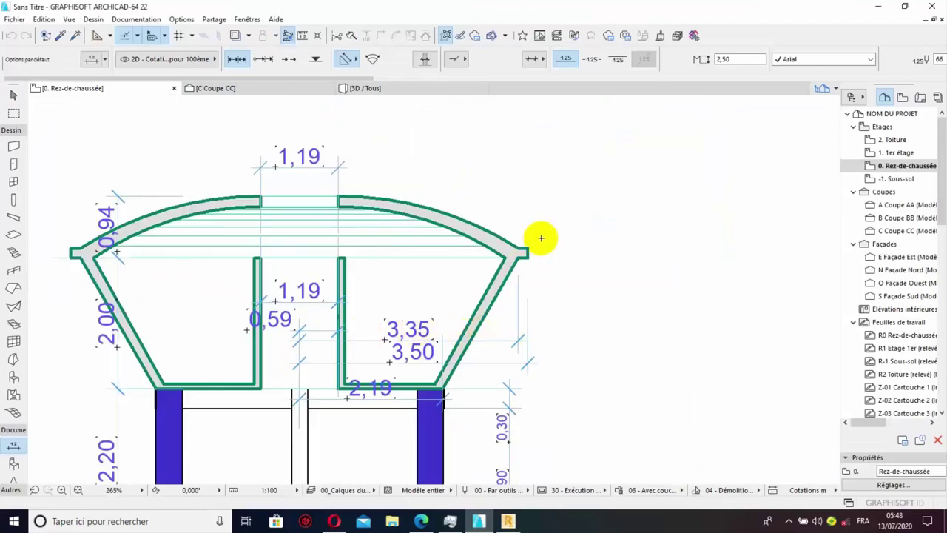
click(507, 521)
text(3.35)
click(551, 200)
drag(541, 166, 531, 167)
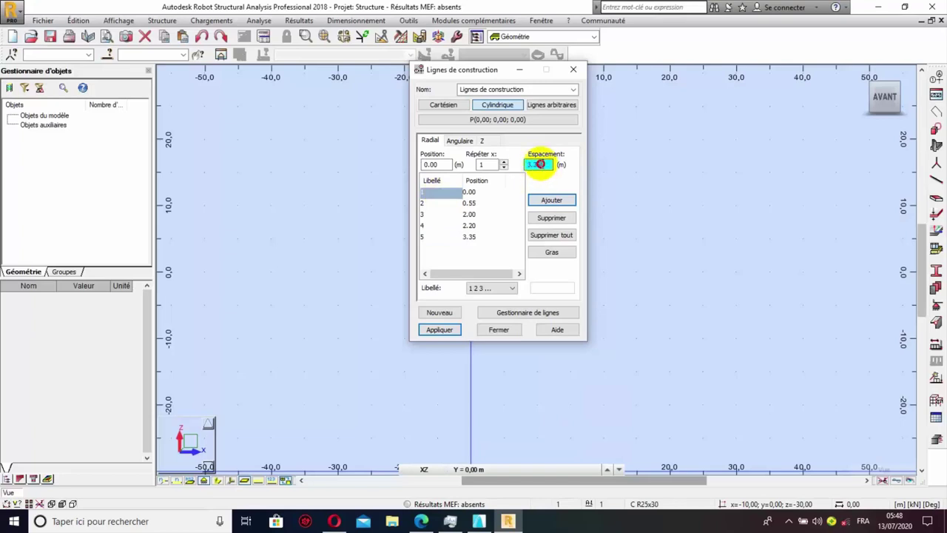
text(3.50)
click(551, 199)
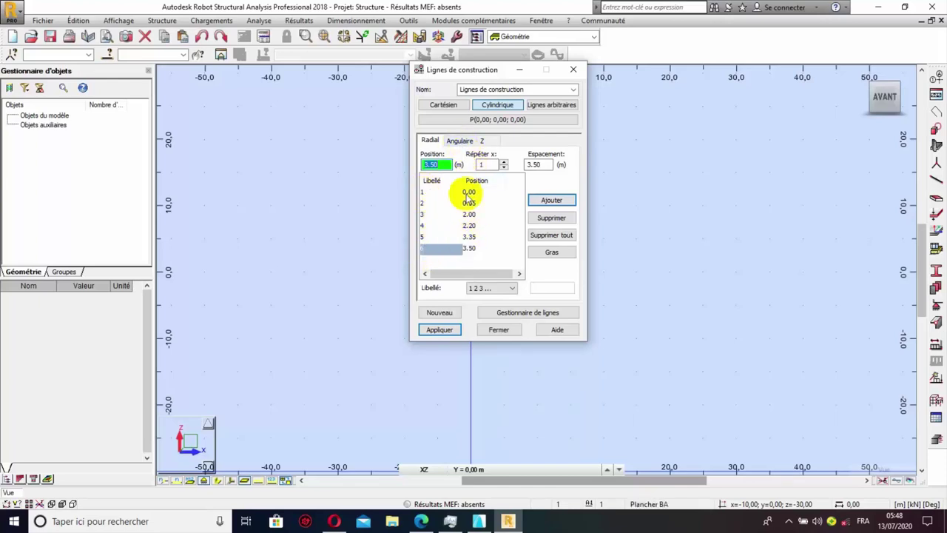
- Set the label style of the angular construction lines to A B C
click(460, 142)
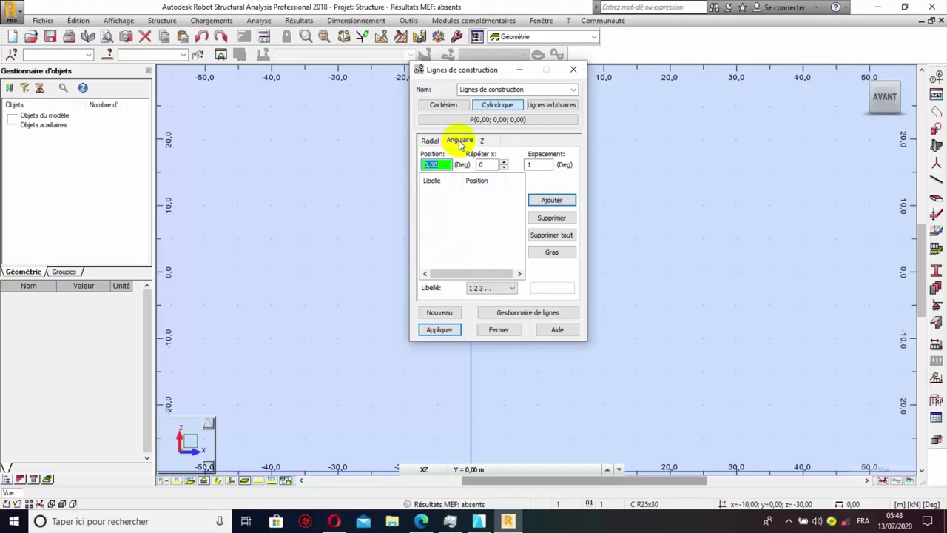
click(496, 288)
click(495, 306)
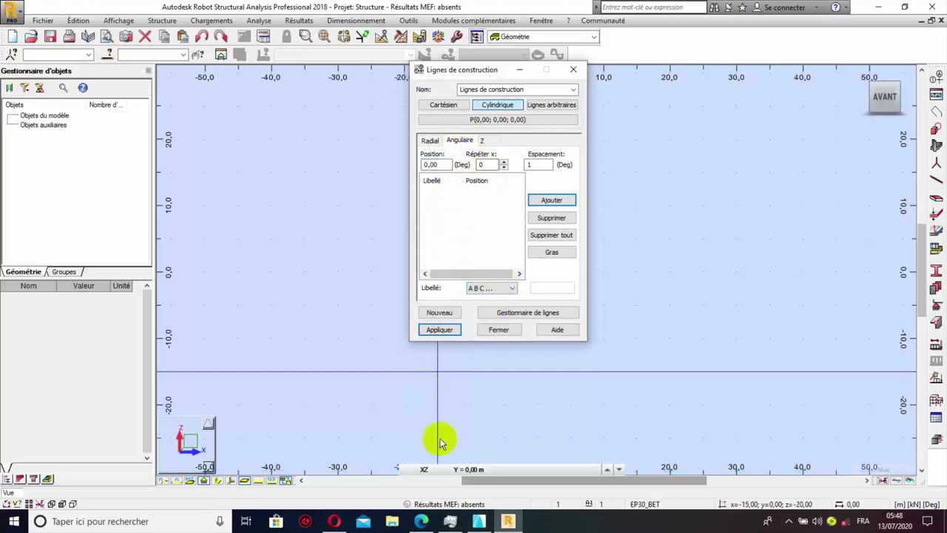
- Check the column layout in the ArchiCAD plan and, in Robot, add an angular line at 0° with four repetitions spaced 90°
click(485, 523)
scroll(491, 429, down, 5)
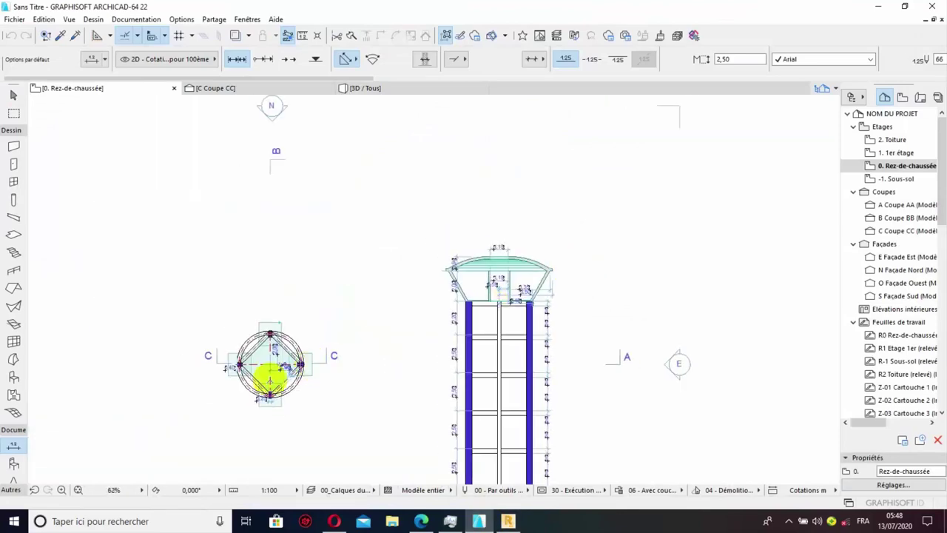
scroll(271, 376, up, 3)
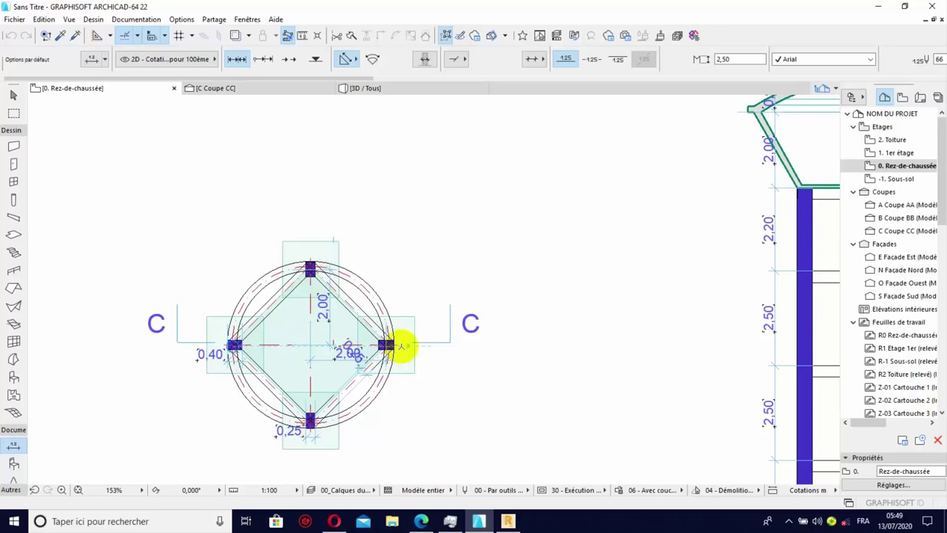
click(509, 521)
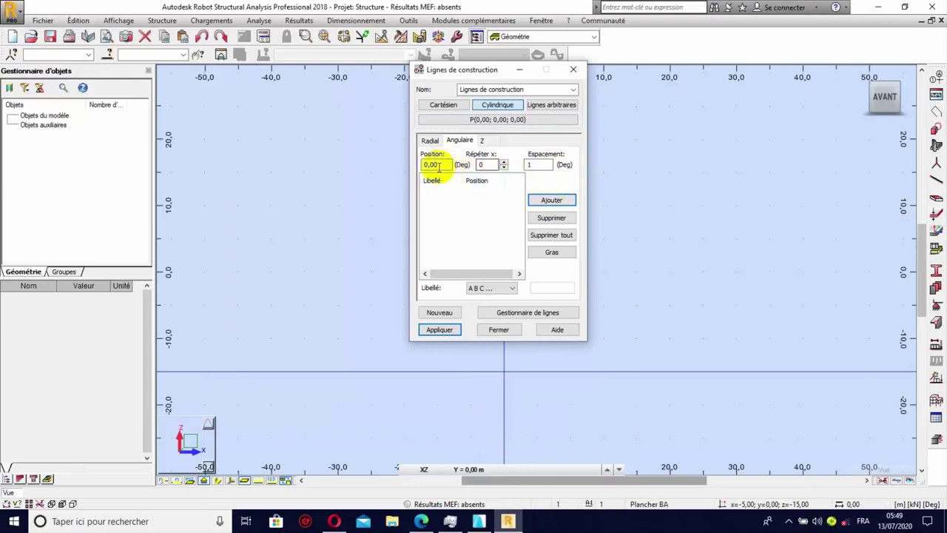
click(551, 200)
double_click(481, 166)
text(4)
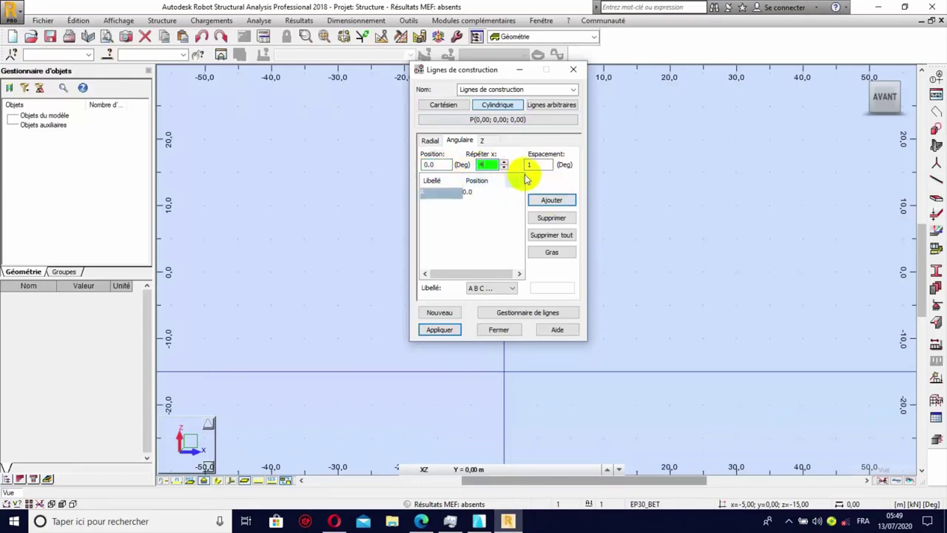
double_click(531, 166)
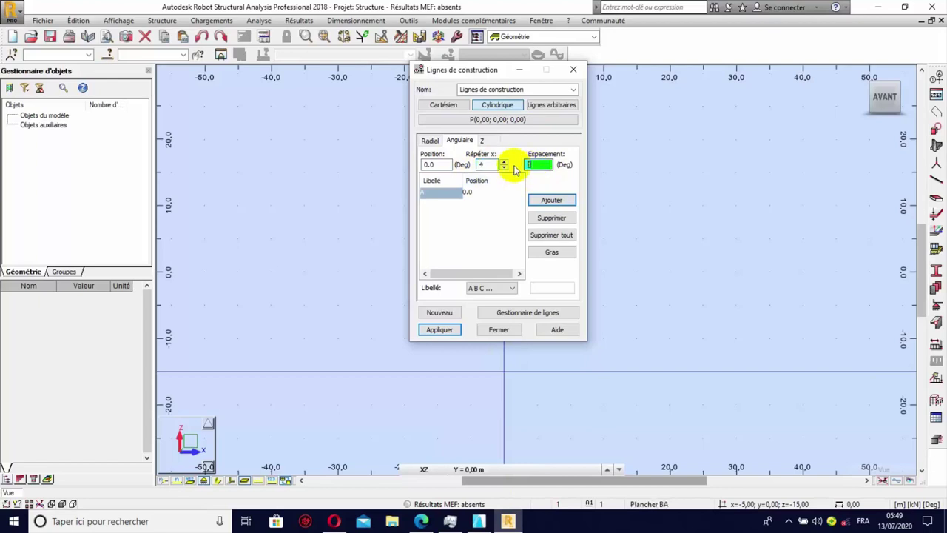
text(90)
click(551, 200)
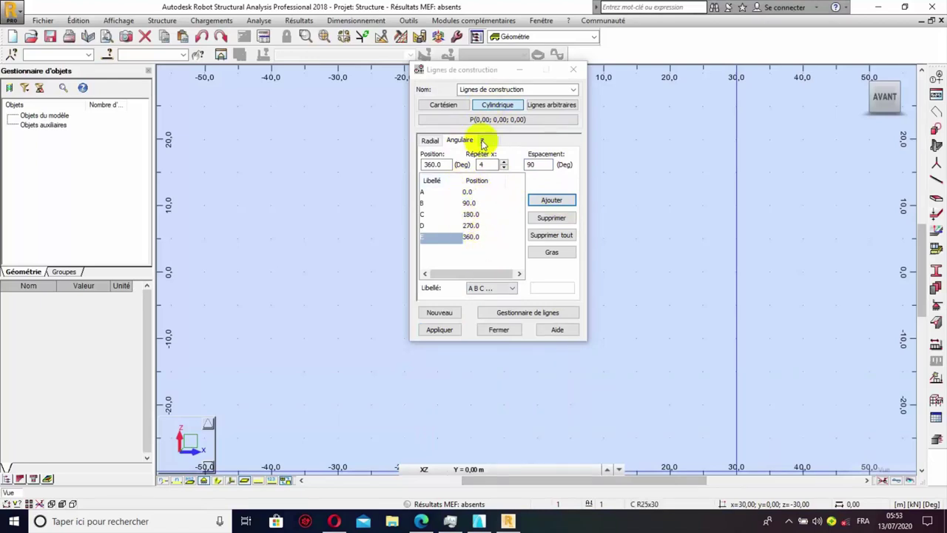
- Set the label style of the Z construction lines to Valeur
click(482, 142)
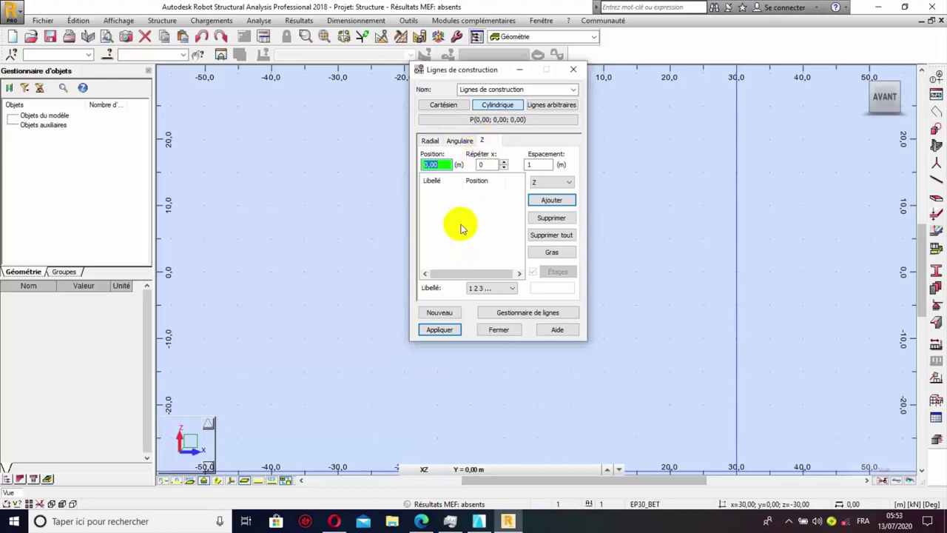
click(509, 289)
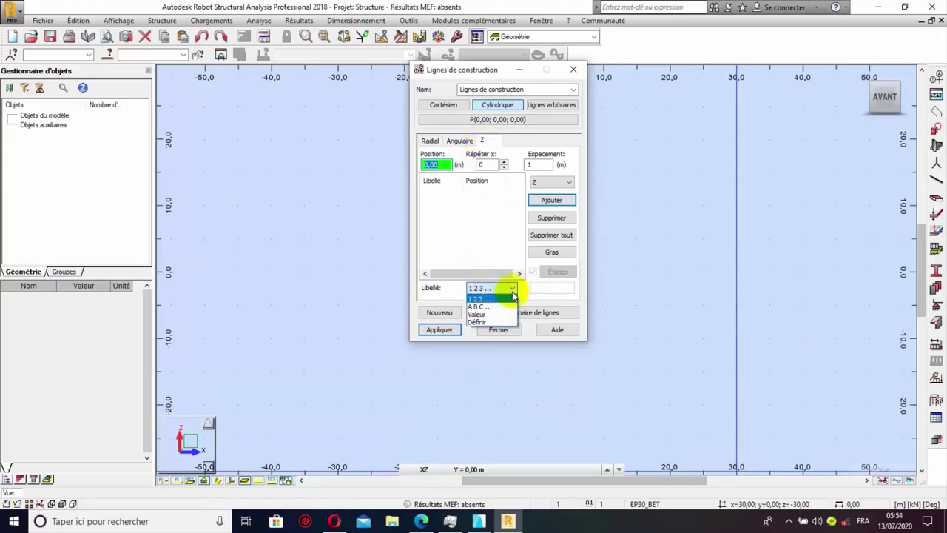
click(478, 315)
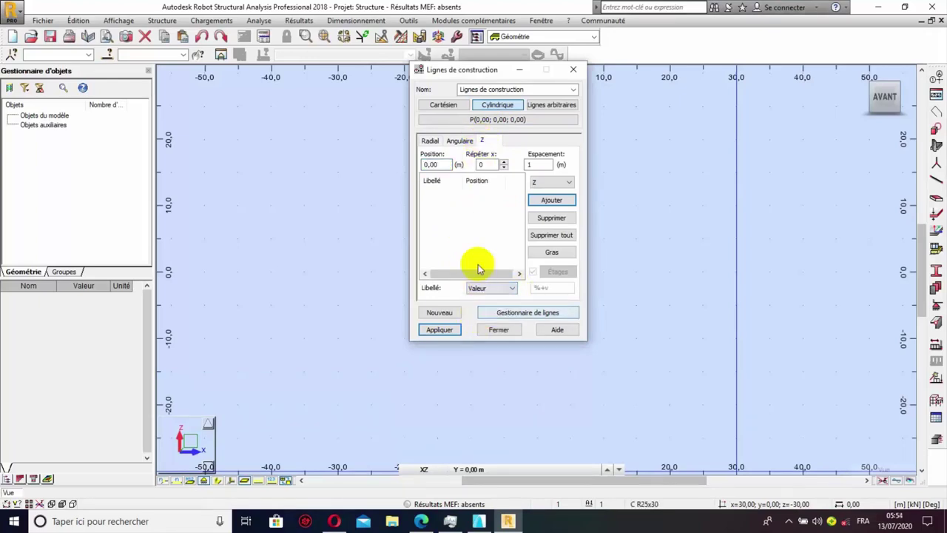
- Switch to ArchiCAD, examine the storey heights and footing dimensions on the tower section, and return to Robot
click(441, 472)
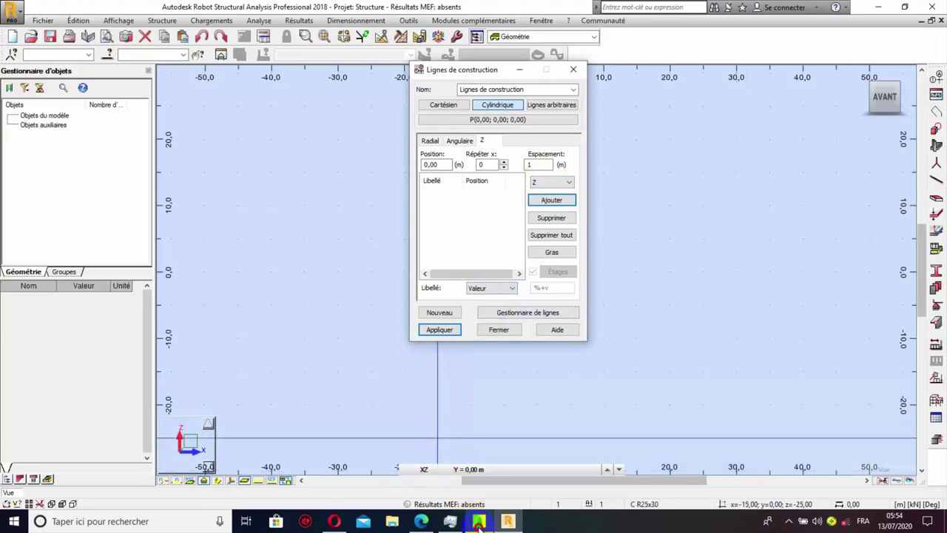
click(478, 521)
scroll(338, 338, down, 4)
scroll(480, 391, down, 2)
scroll(417, 264, up, 6)
scroll(415, 338, up, 3)
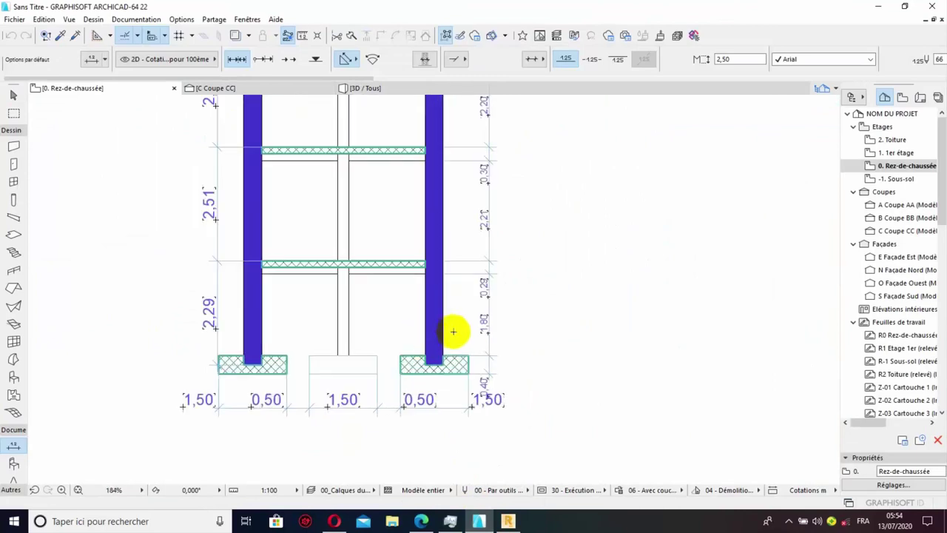
scroll(450, 330, down, 3)
scroll(384, 362, down, 2)
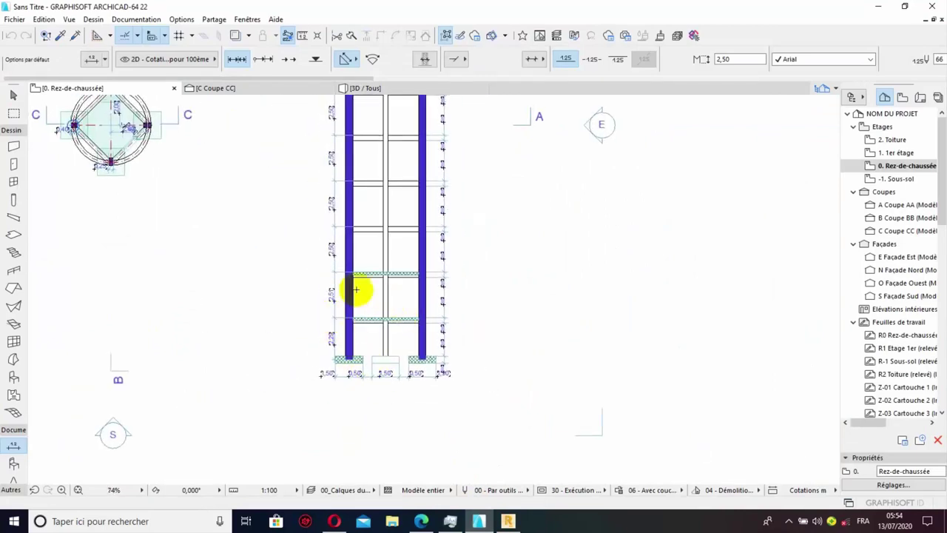
scroll(417, 148, down, 2)
scroll(391, 144, up, 5)
key(alt+Tab)
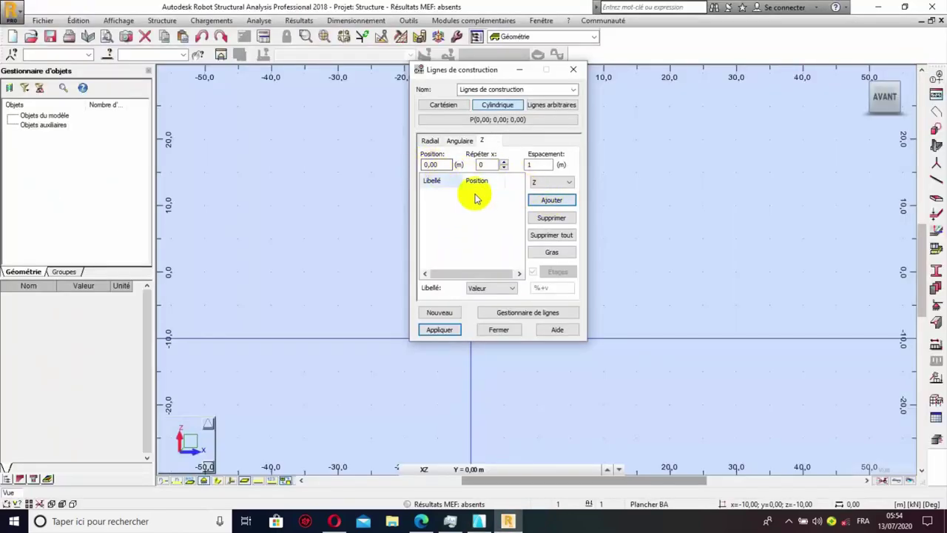
- Add a Z level at 0.00 and a level below it with one repetition at -2.3 m spacing
click(551, 201)
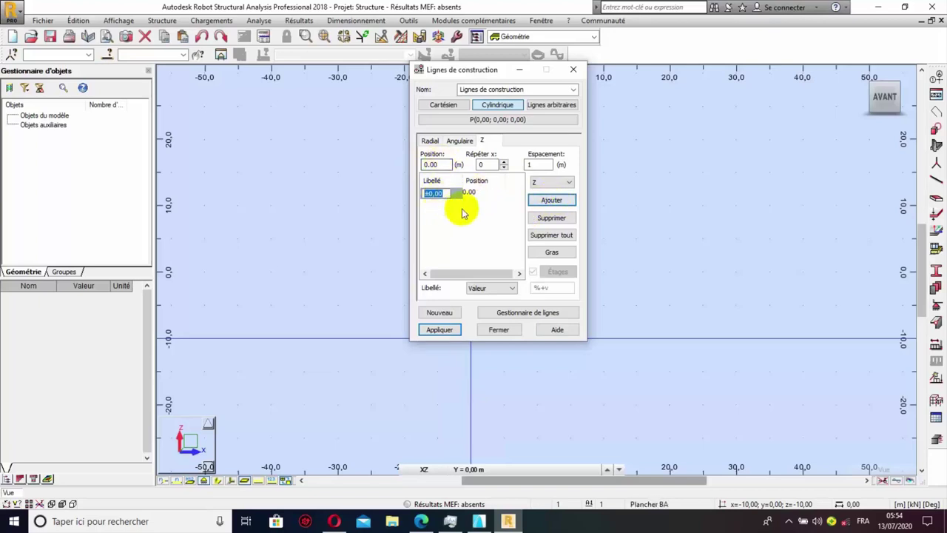
click(504, 161)
click(523, 164)
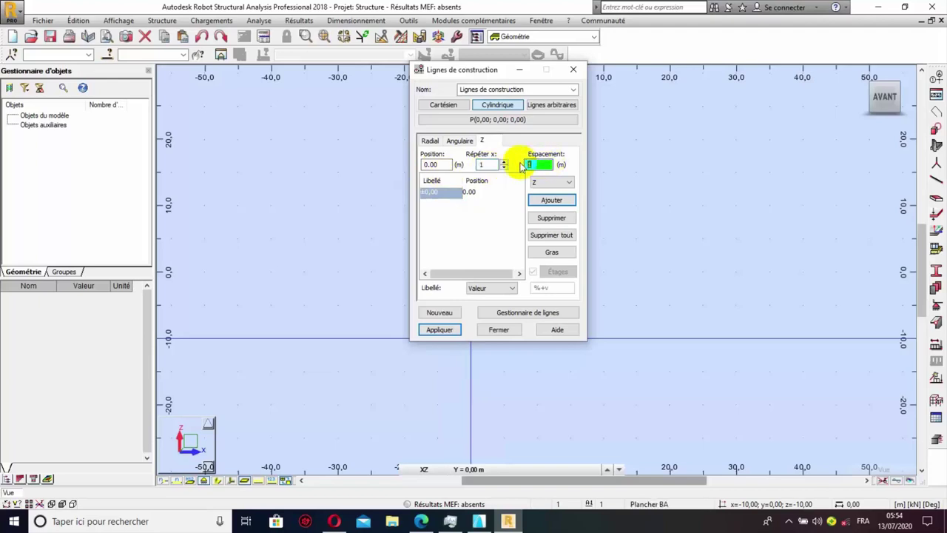
text(2,3)
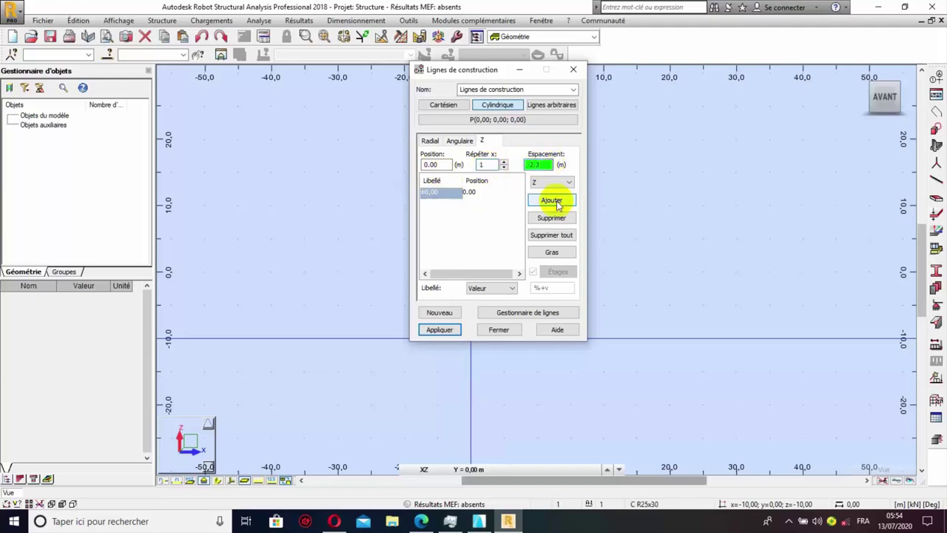
click(554, 201)
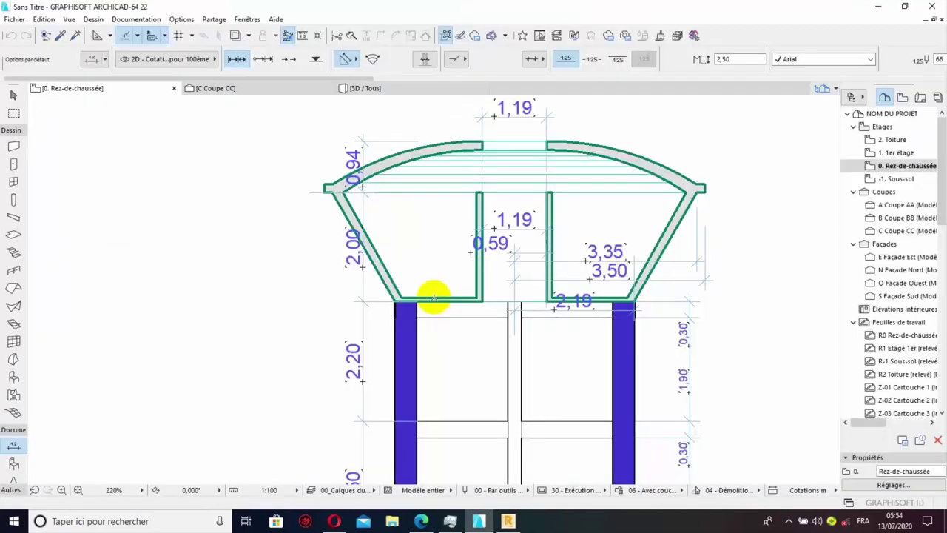
- Check the storey spacings from the footings up to the tank on the ArchiCAD tower section and return to Robot Structural Analysis
scroll(433, 296, down, 5)
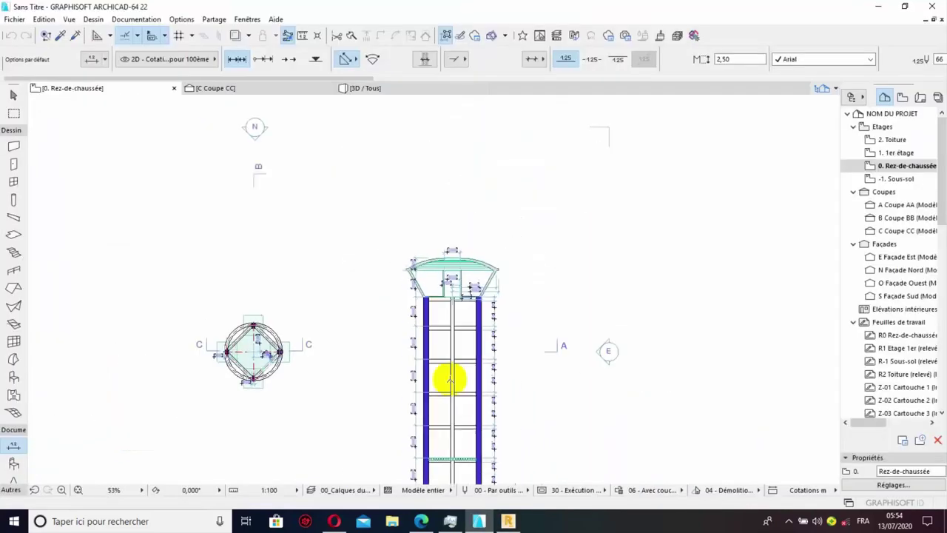
scroll(417, 429, up, 7)
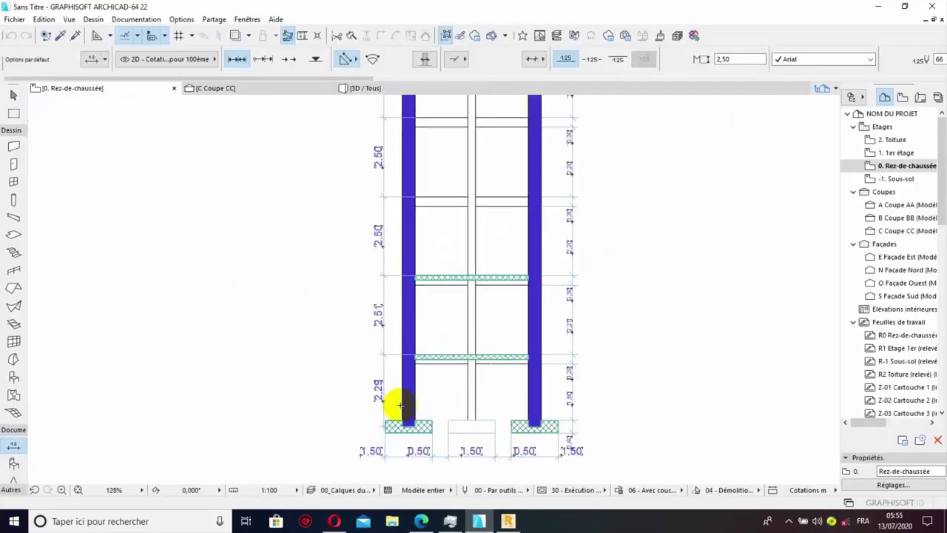
scroll(400, 424, down, 5)
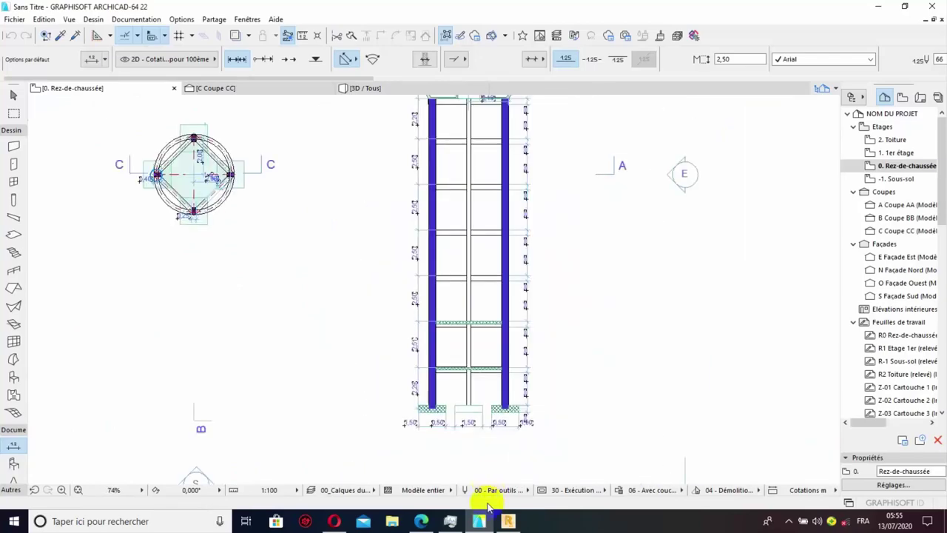
click(508, 521)
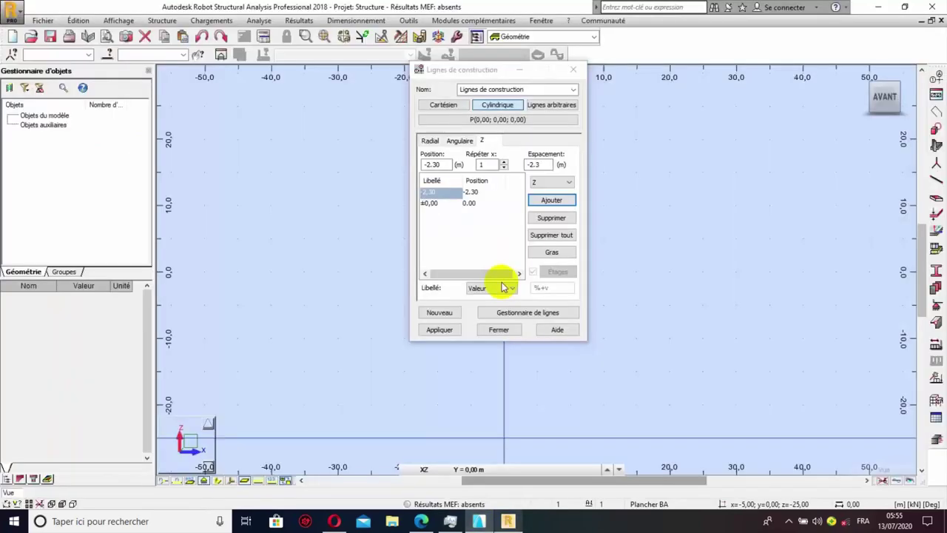
- Add Z levels above the 0.00 level with six repetitions at 2.5 m spacing
click(474, 165)
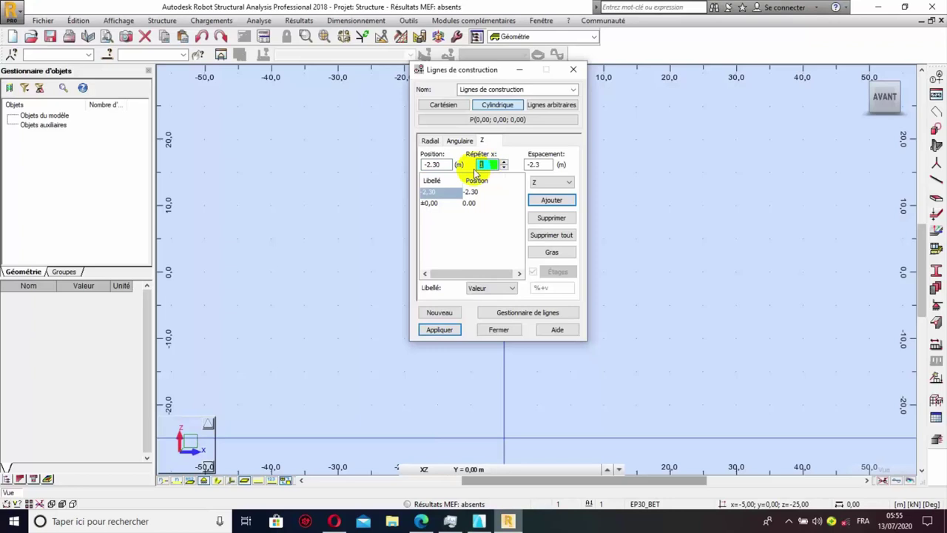
text(6)
click(533, 165)
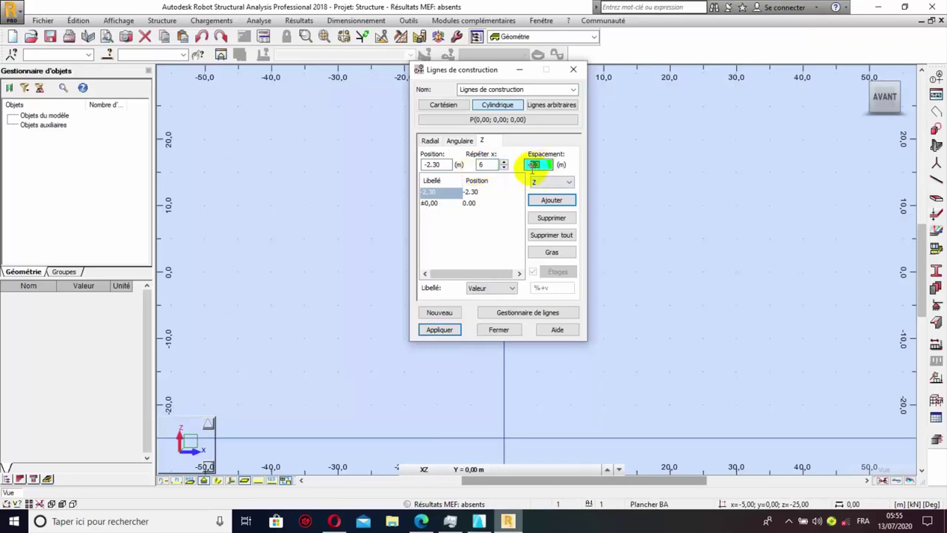
click(433, 203)
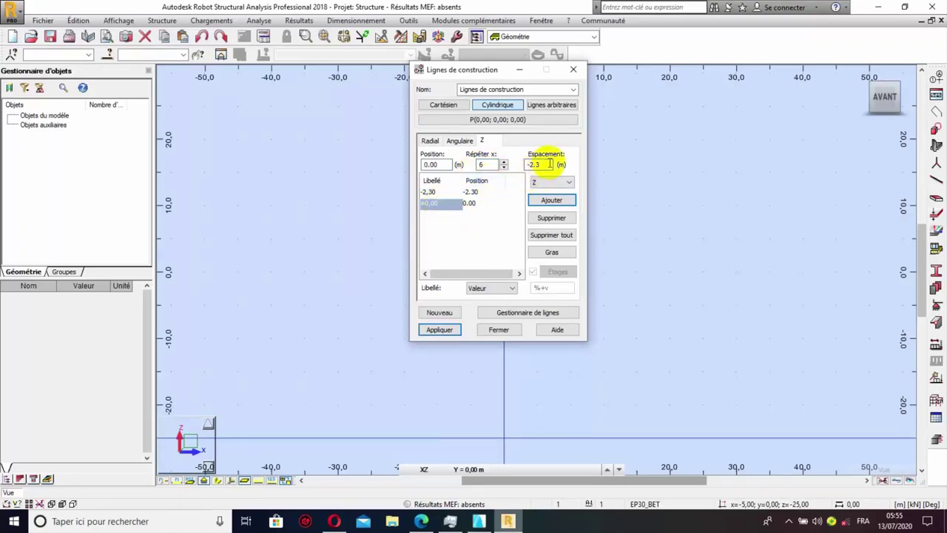
drag(549, 164, 519, 165)
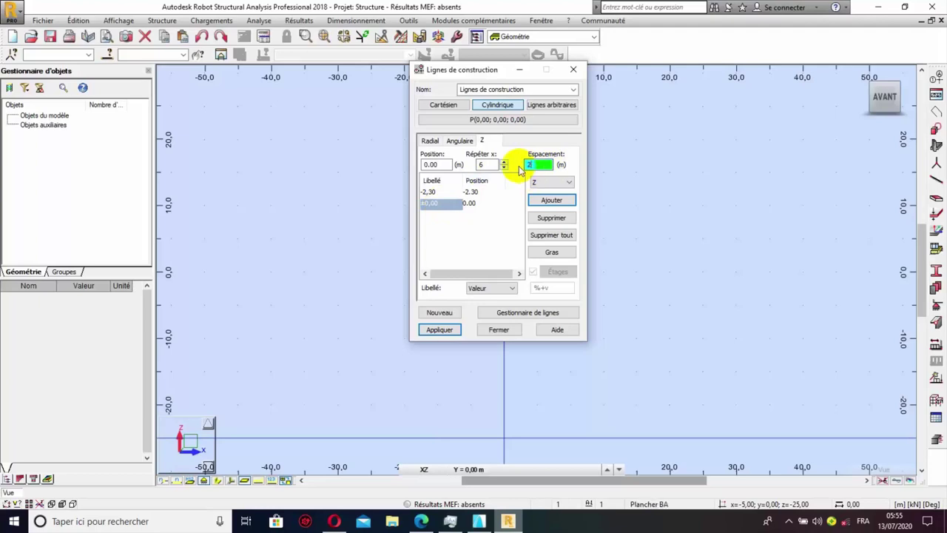
text(2.5)
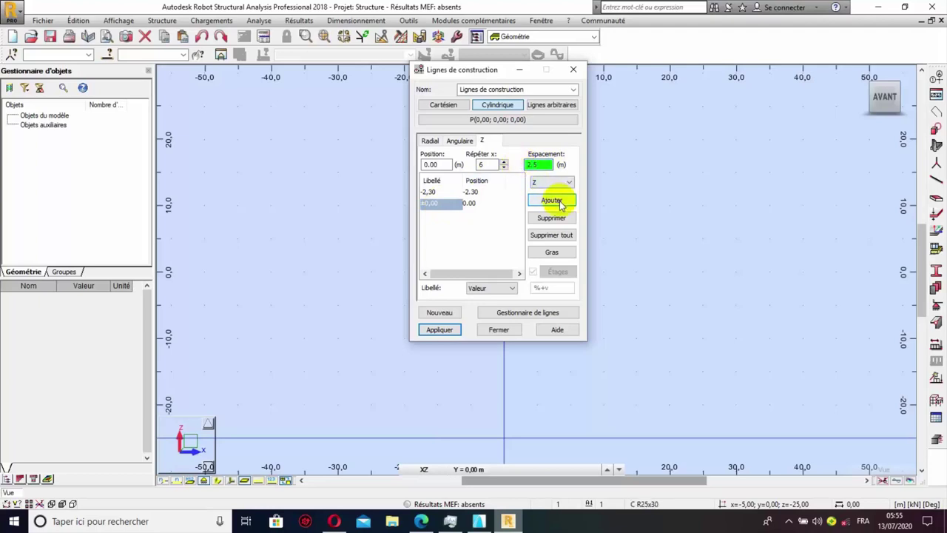
click(560, 205)
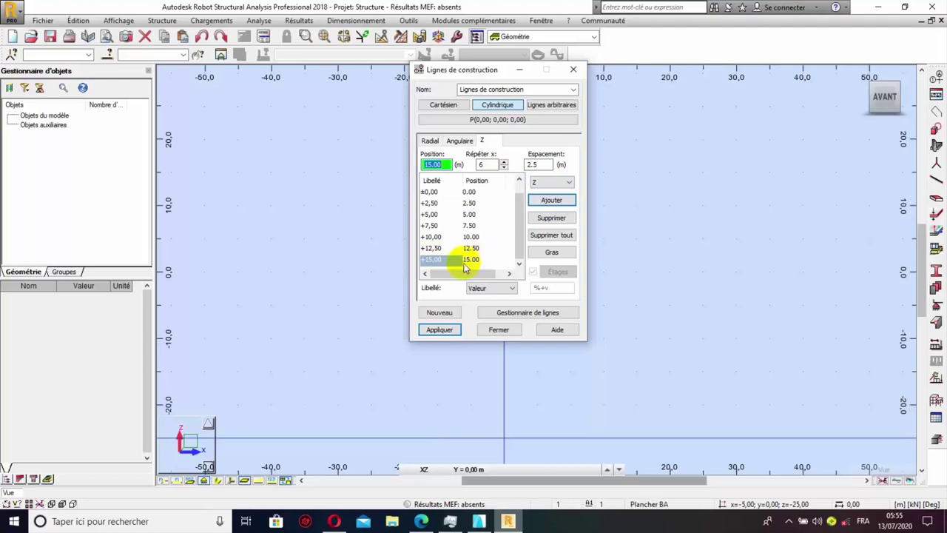
- Add one Z level above the 15.00 level with one repetition at 2 m spacing
click(490, 164)
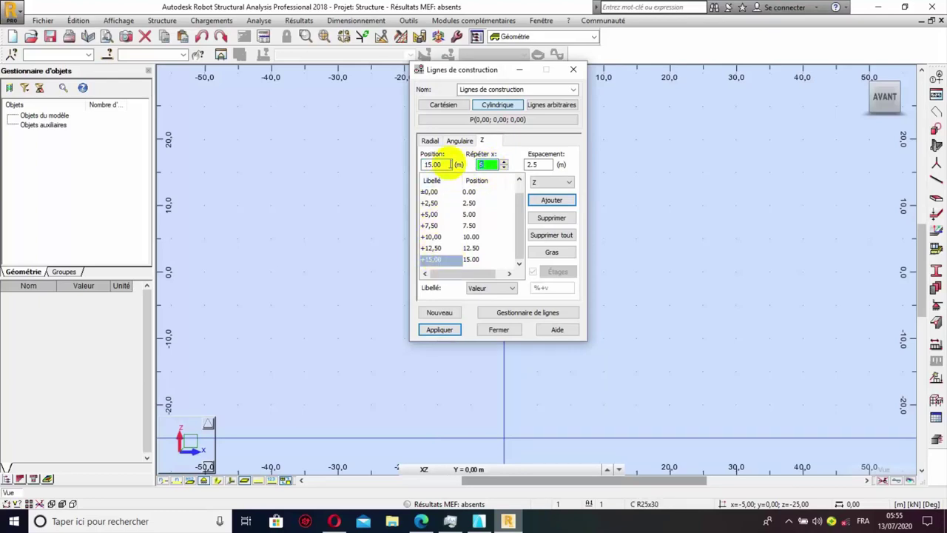
click(480, 164)
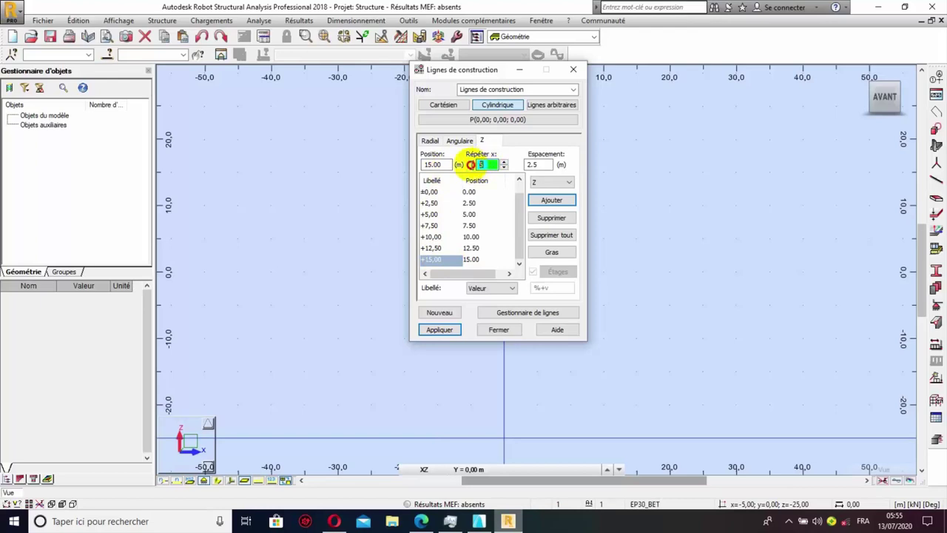
text(1)
click(524, 166)
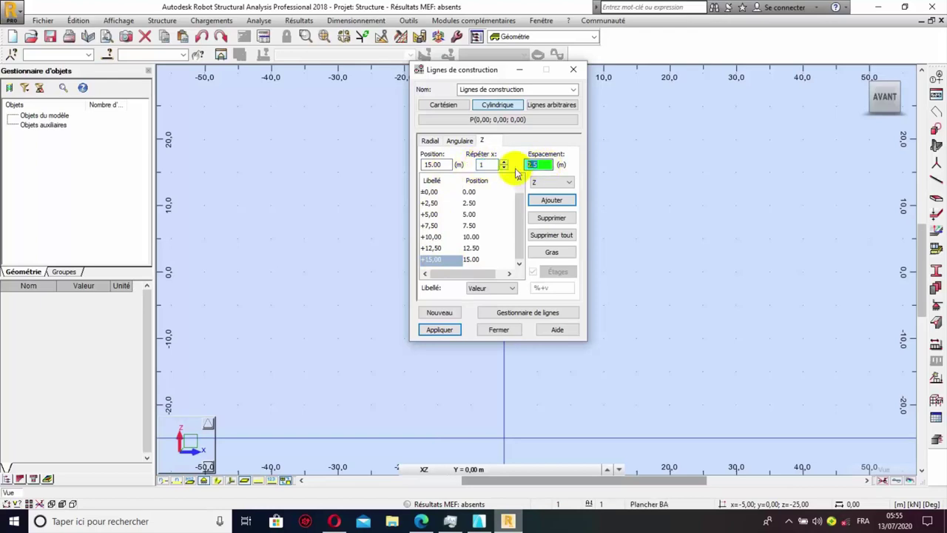
text(2)
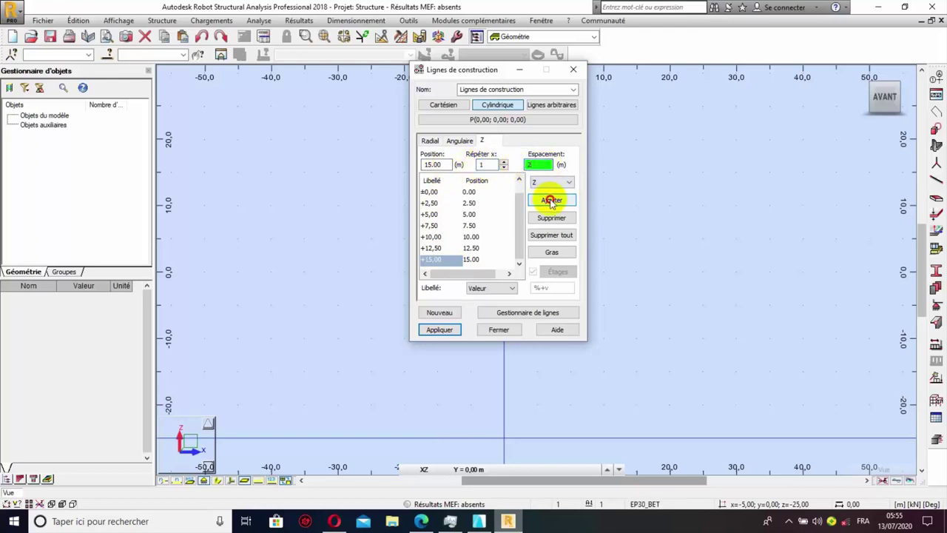
click(551, 201)
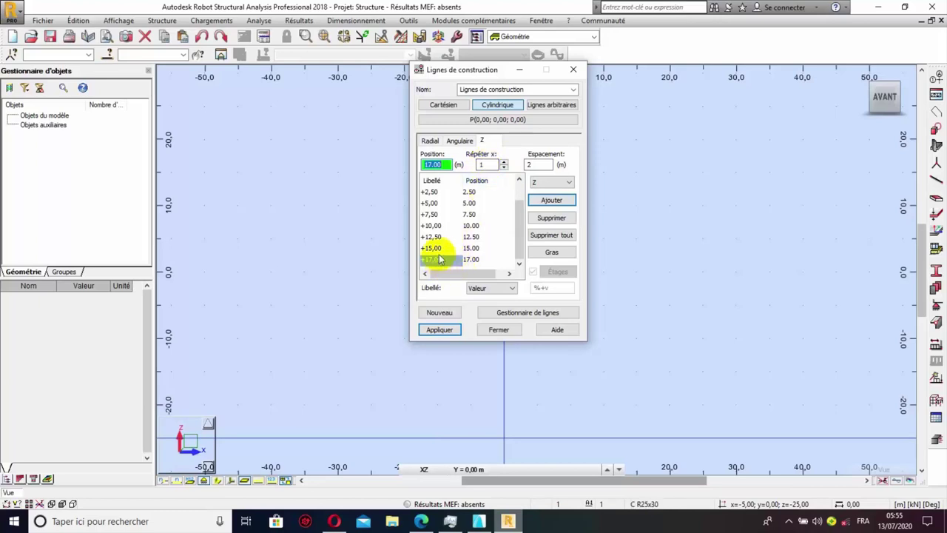
- Add one Z level 1 m above the 17.00 level, apply the construction lines and close their dialog
click(525, 164)
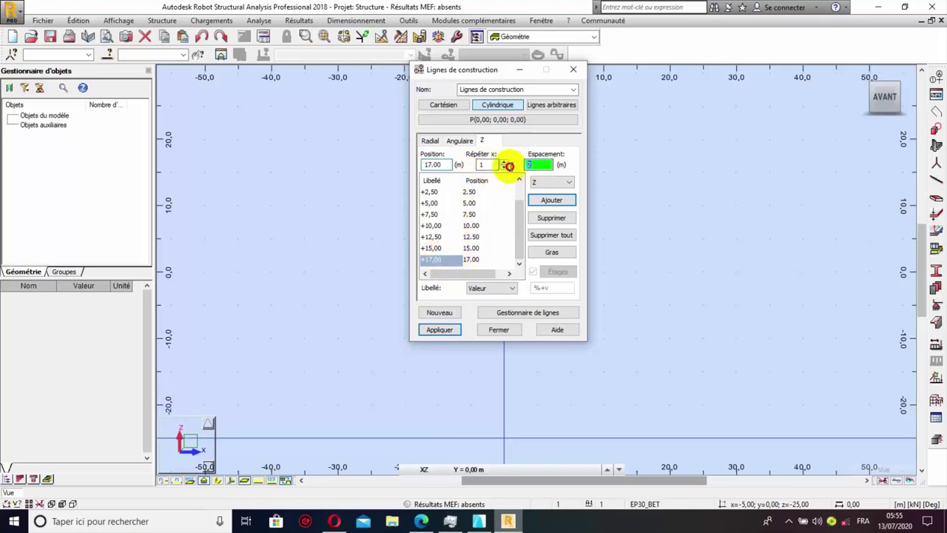
text(1)
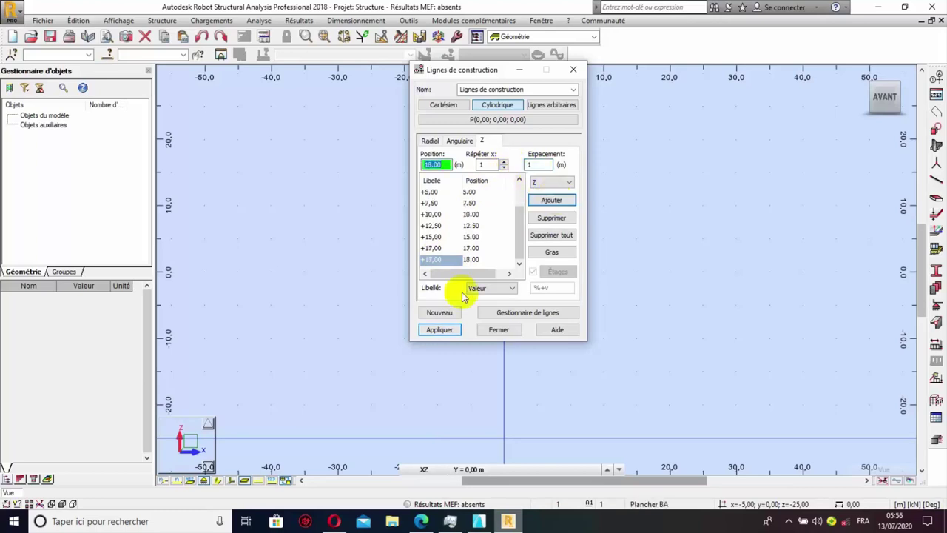
click(442, 331)
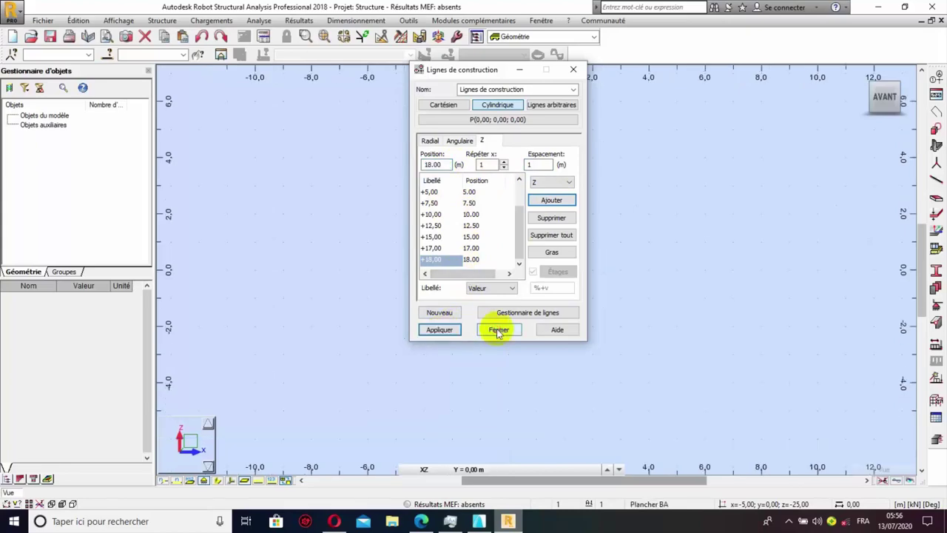
click(498, 330)
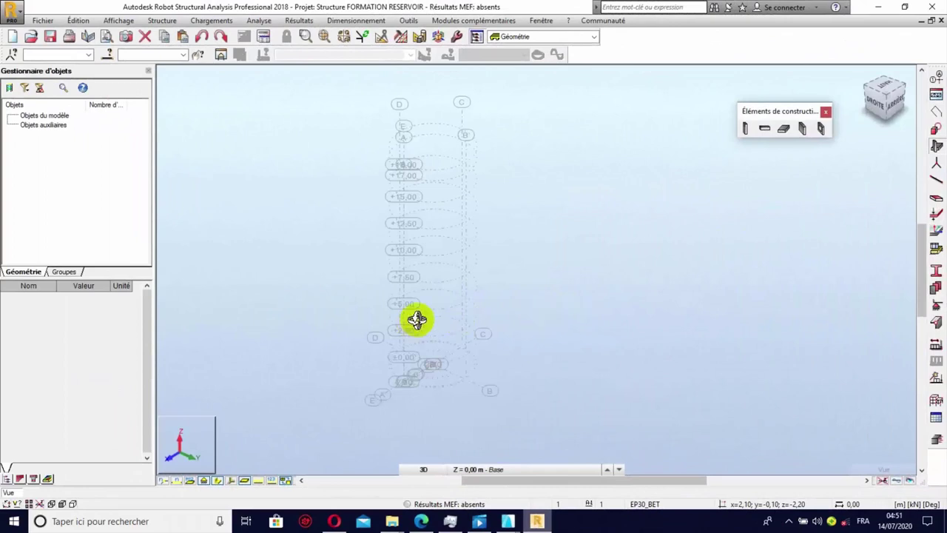
- Show the cylindrical construction lines from above and open the bar sections dialog (Profilés)
shift+middle_drag(417, 319, 478, 361)
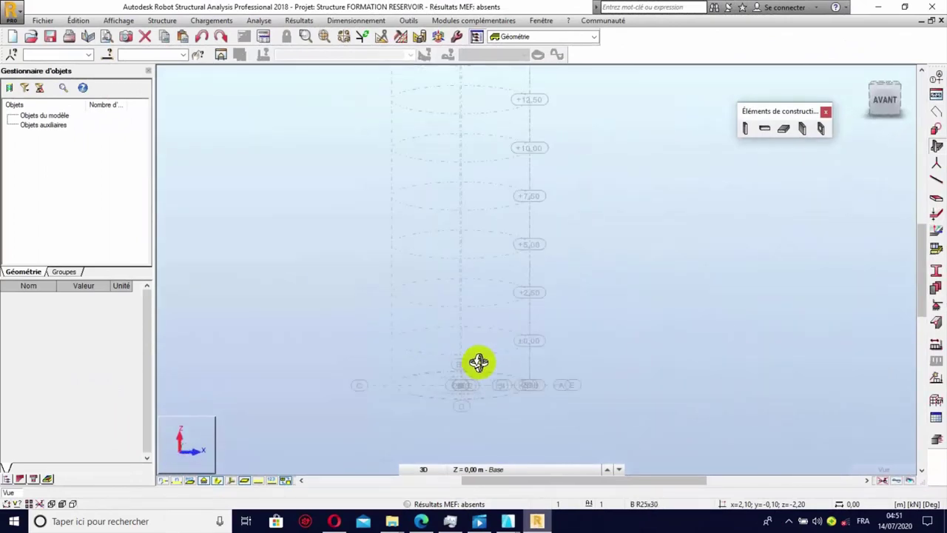
click(890, 89)
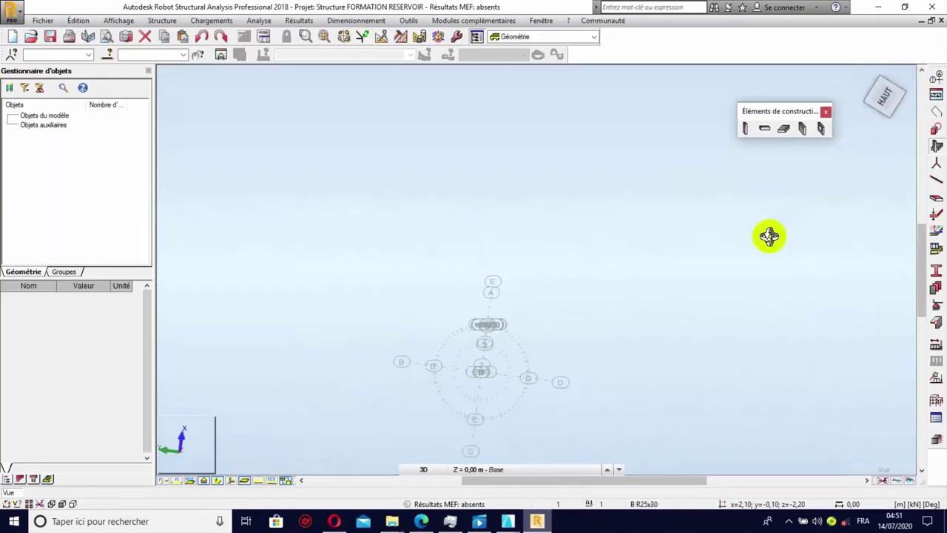
scroll(508, 311, up, 3)
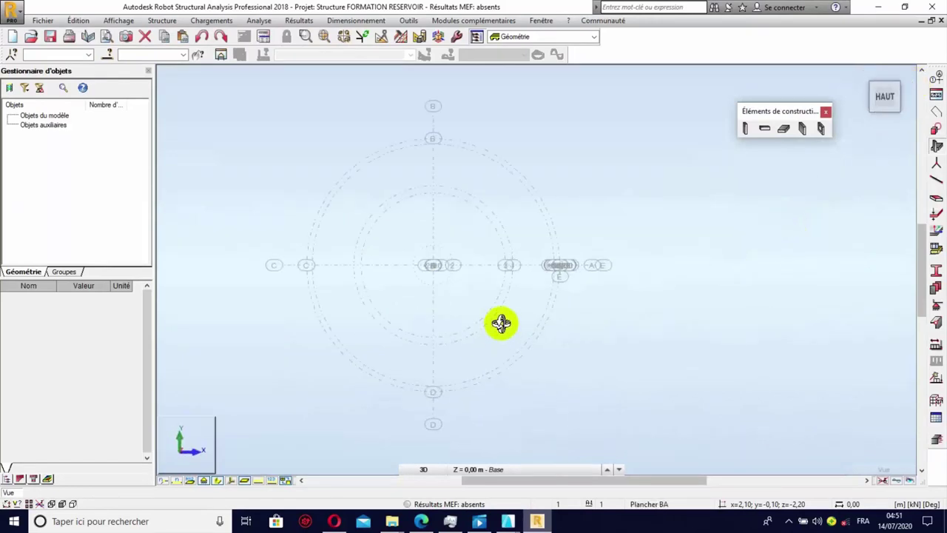
scroll(500, 323, up, 1)
scroll(571, 305, down, 1)
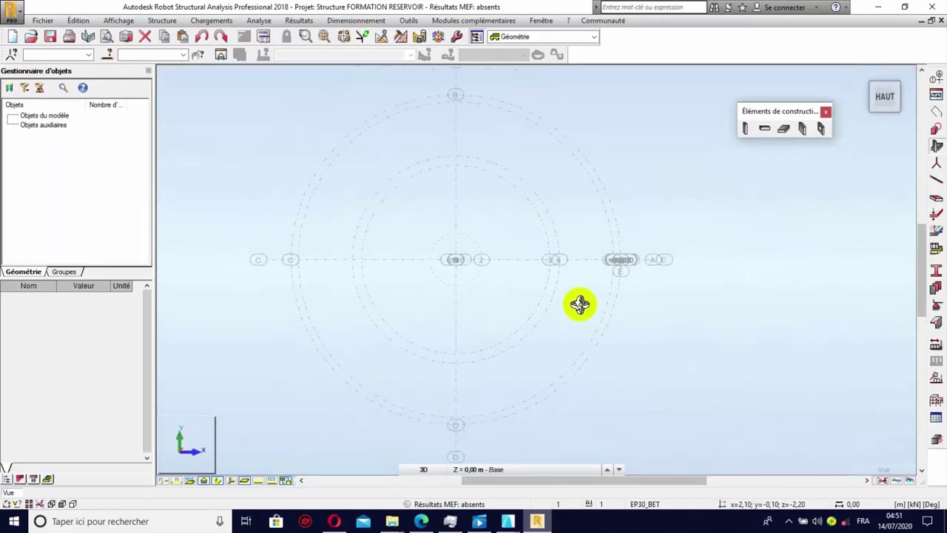
click(936, 273)
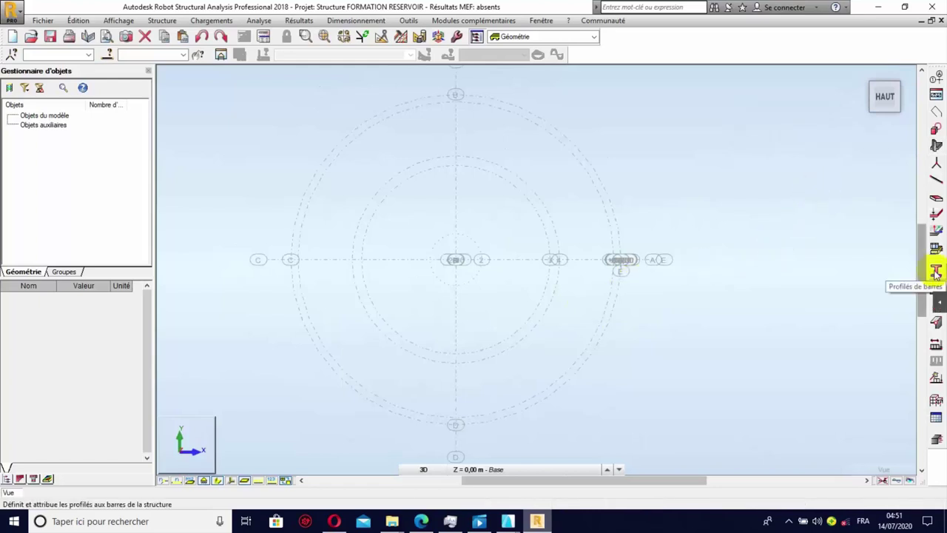
click(936, 272)
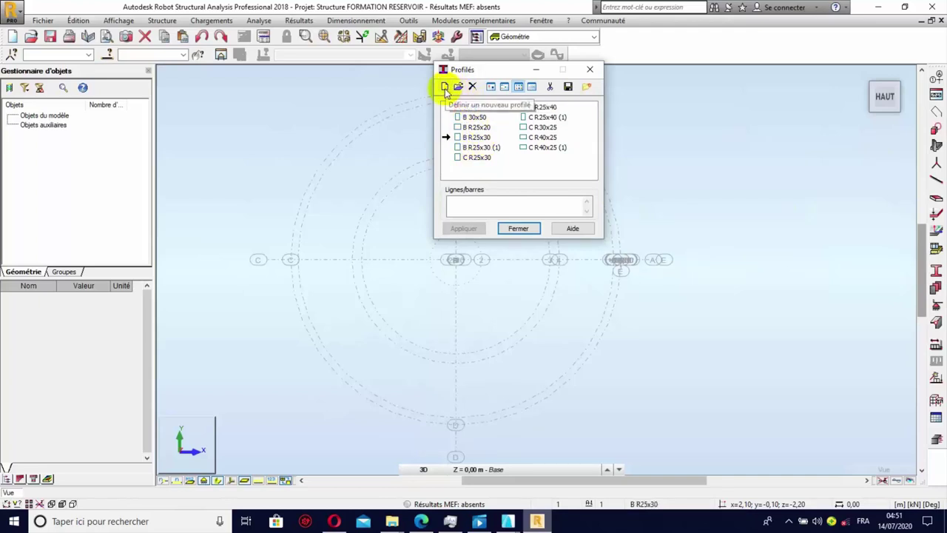
click(445, 88)
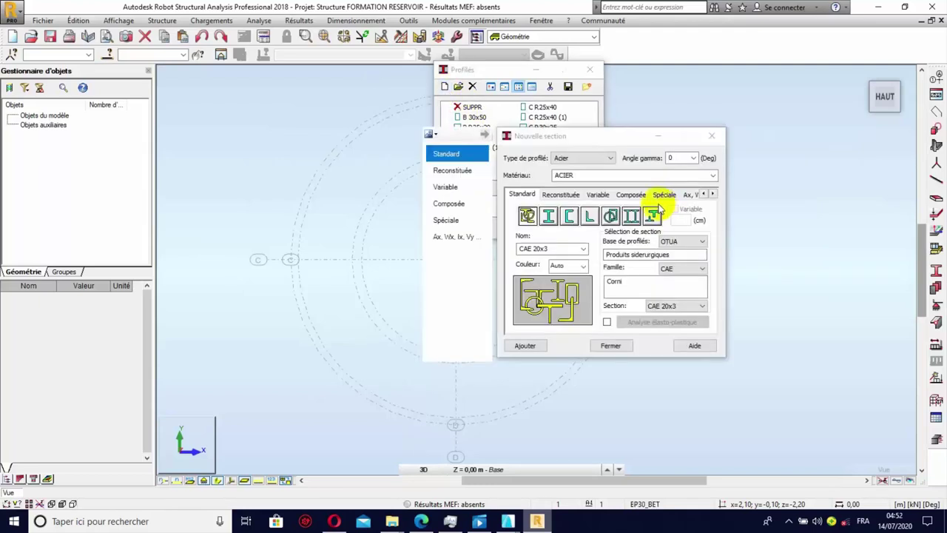
click(712, 175)
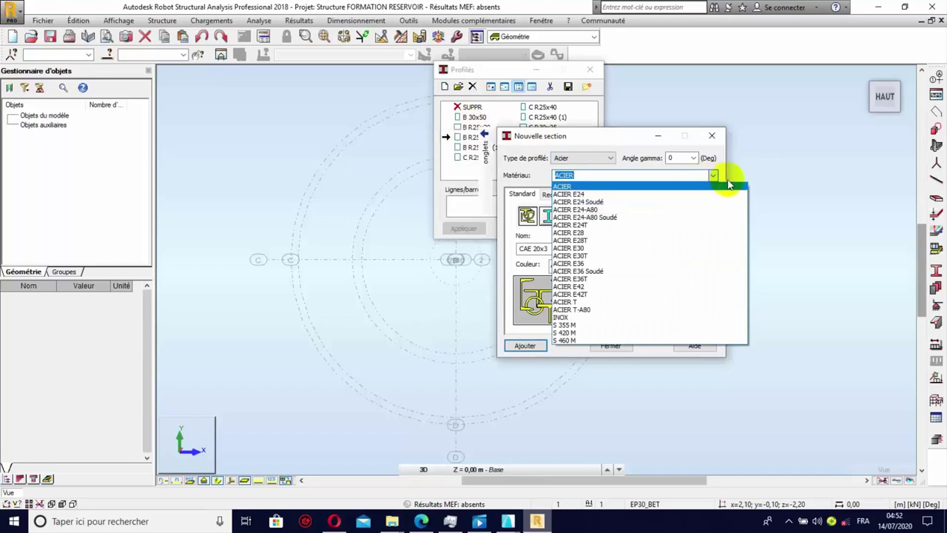
click(712, 177)
click(609, 158)
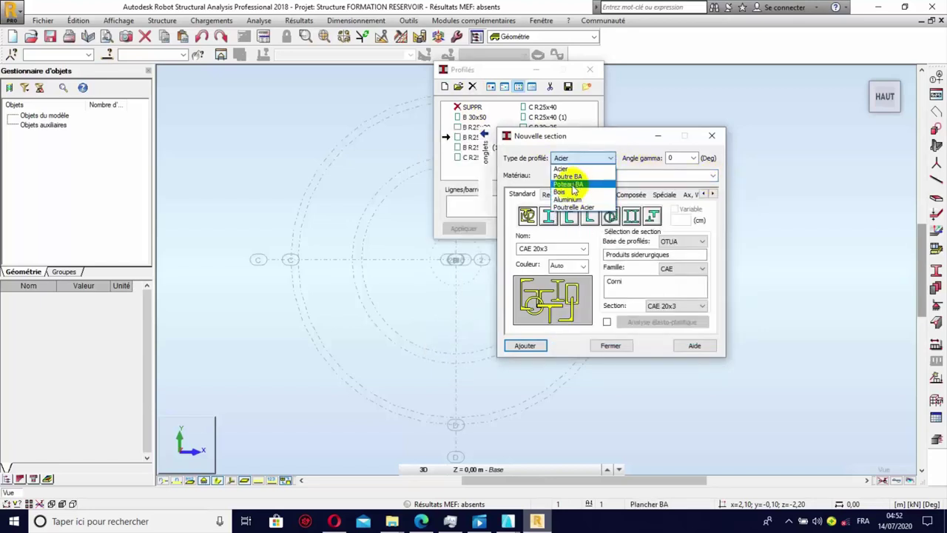
click(572, 185)
click(713, 176)
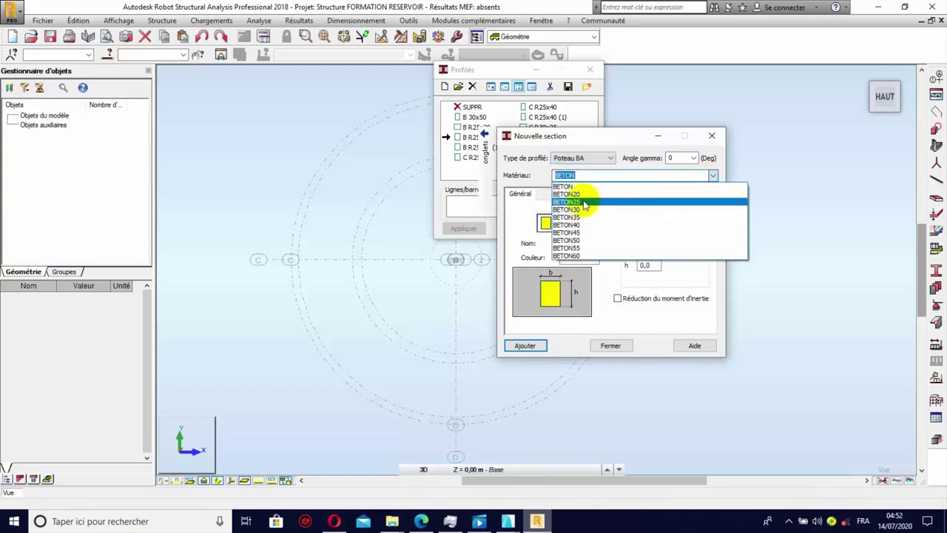
click(581, 202)
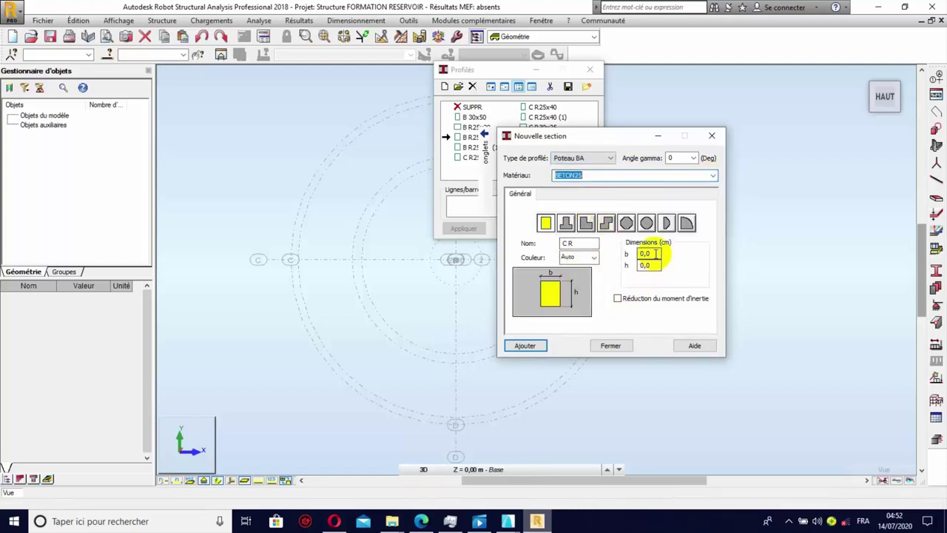
drag(655, 253, 626, 265)
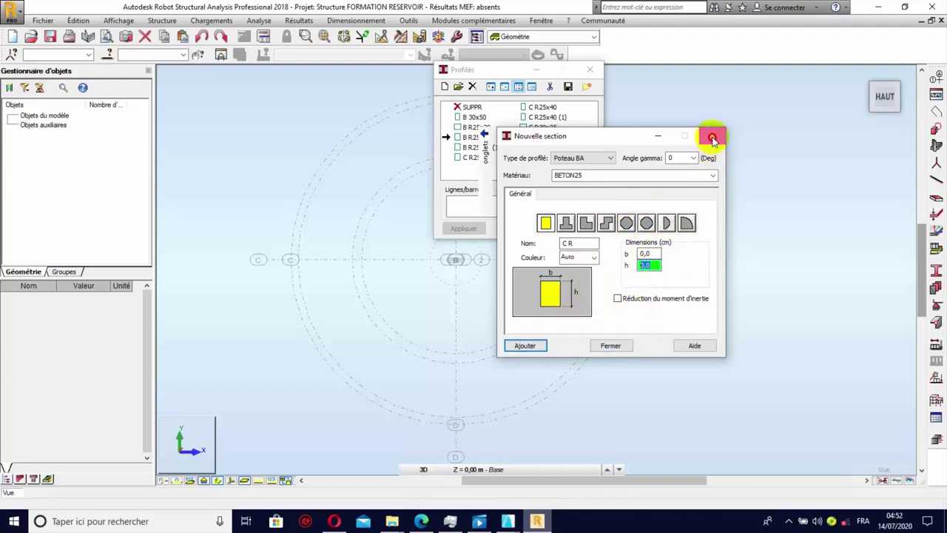
click(712, 137)
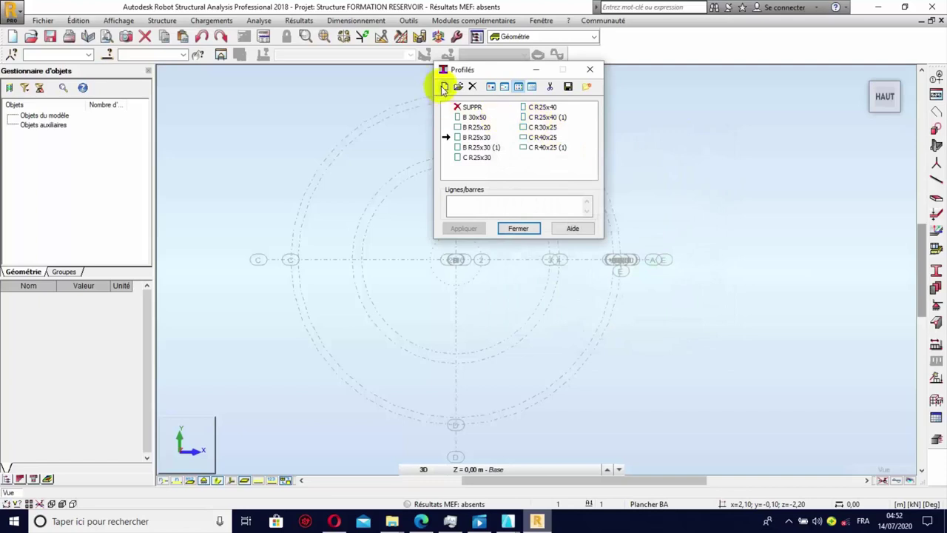
- Define a rectangular Poutre BA section B R25x30 in BETON25, 25 by 30 cm, and close the section dialogs
click(445, 88)
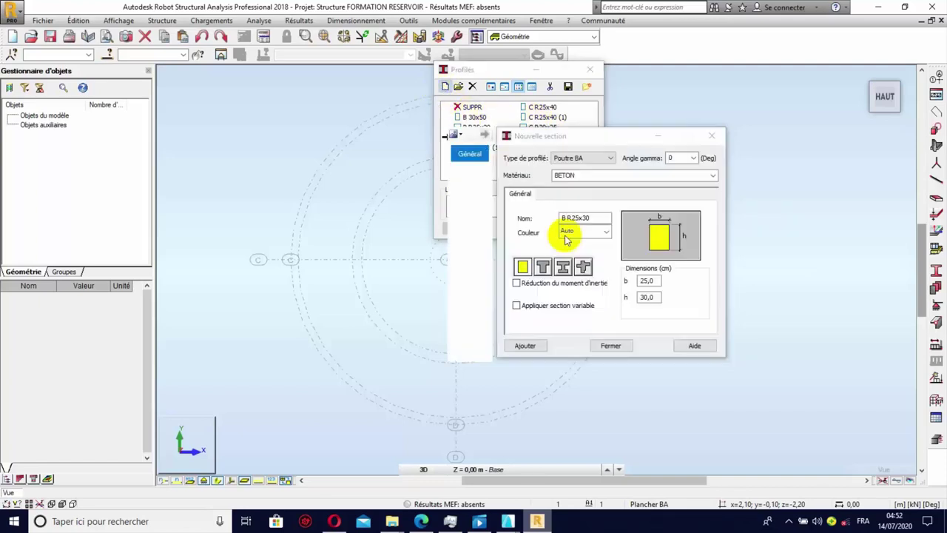
click(611, 159)
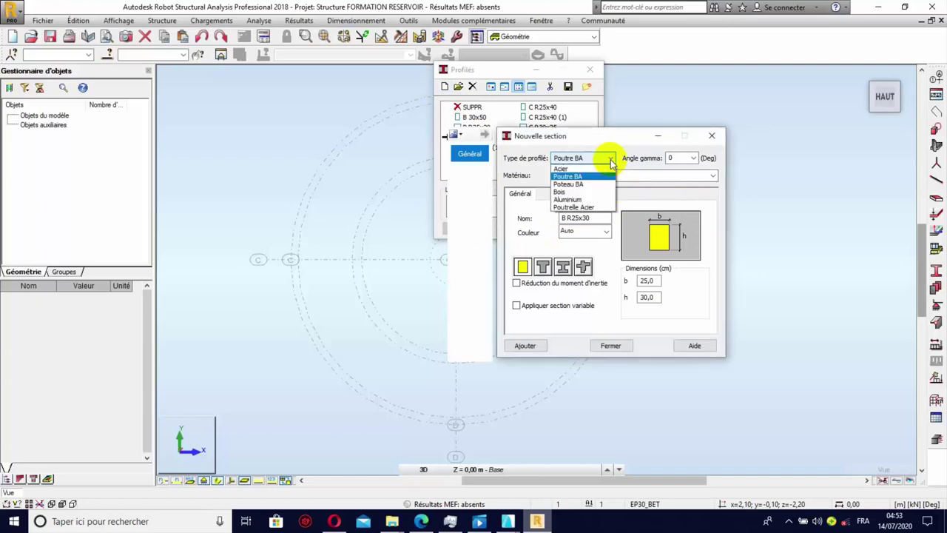
click(567, 177)
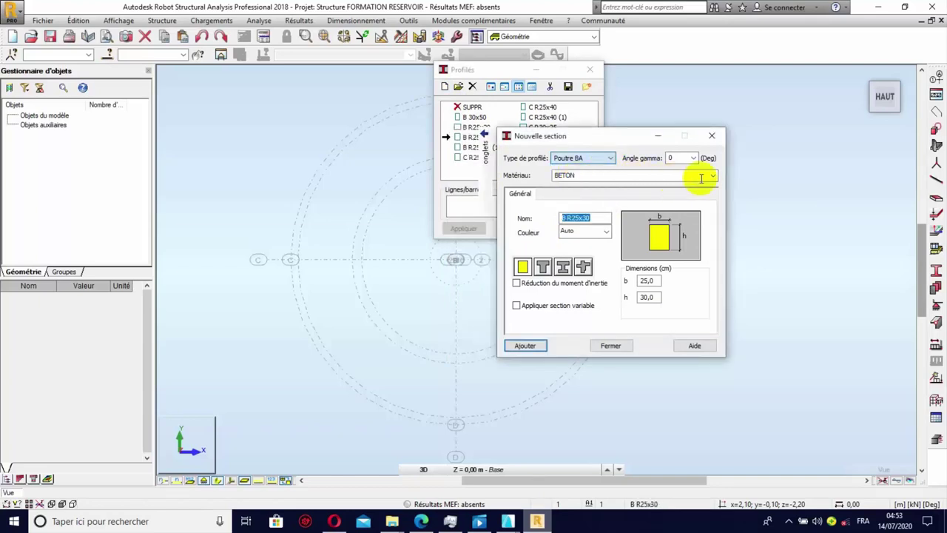
click(701, 181)
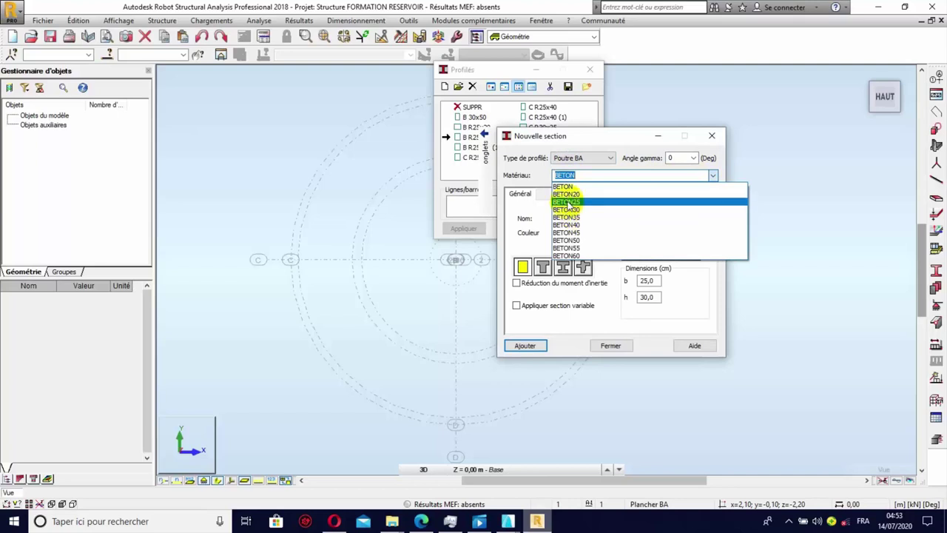
click(563, 194)
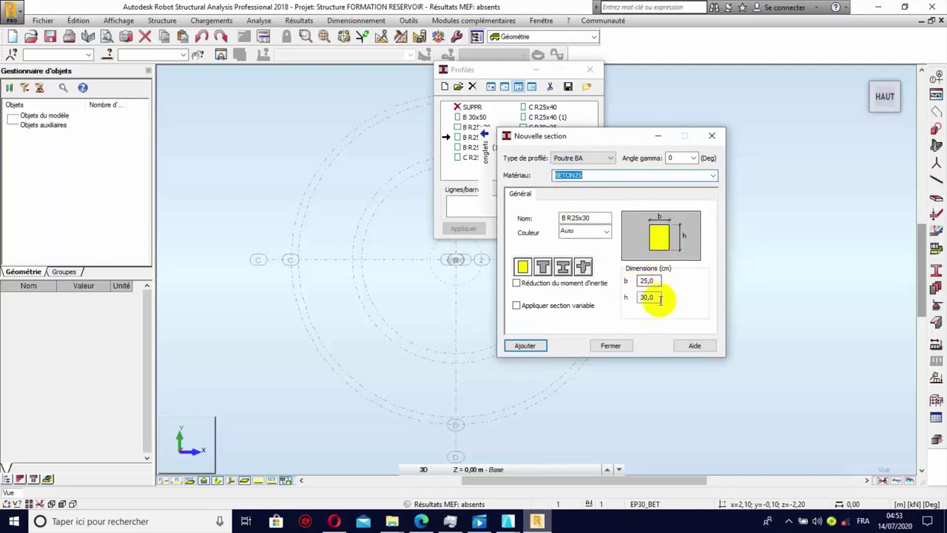
click(524, 346)
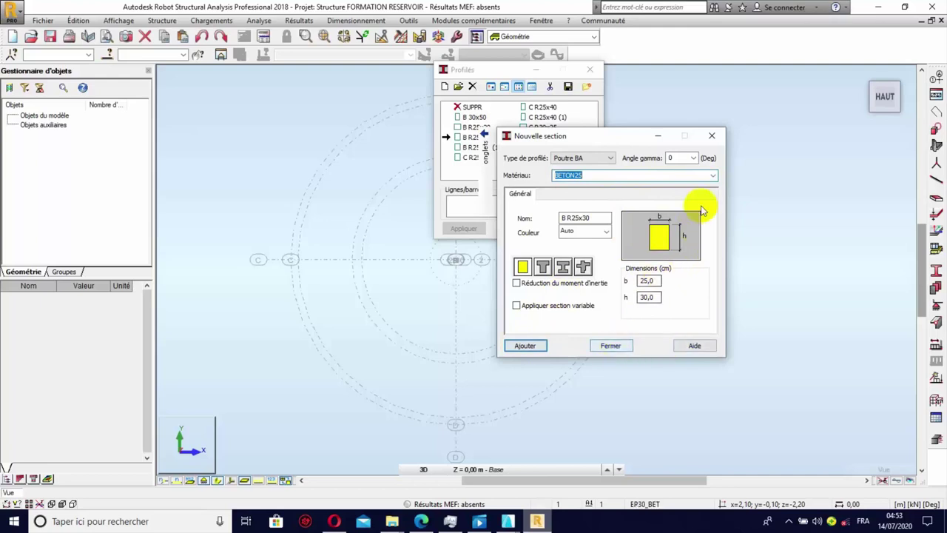
click(611, 346)
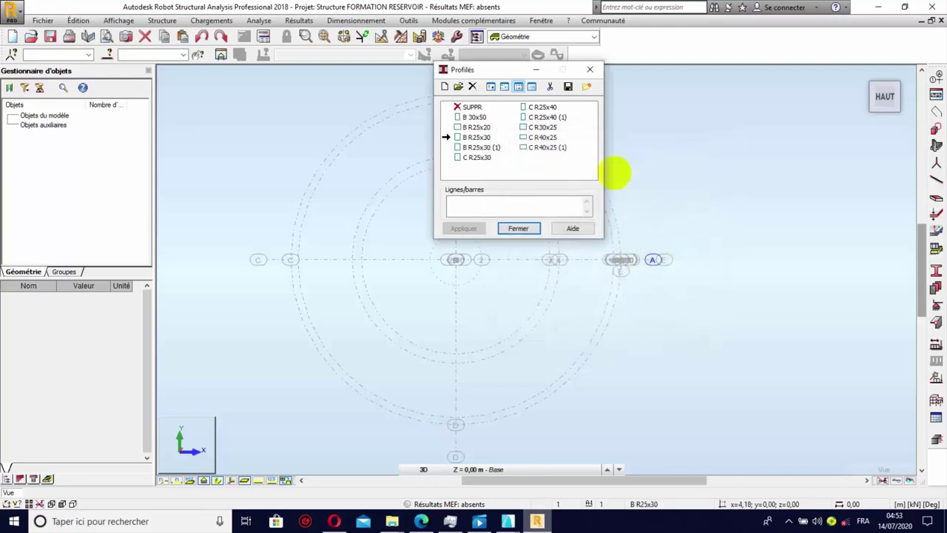
click(518, 229)
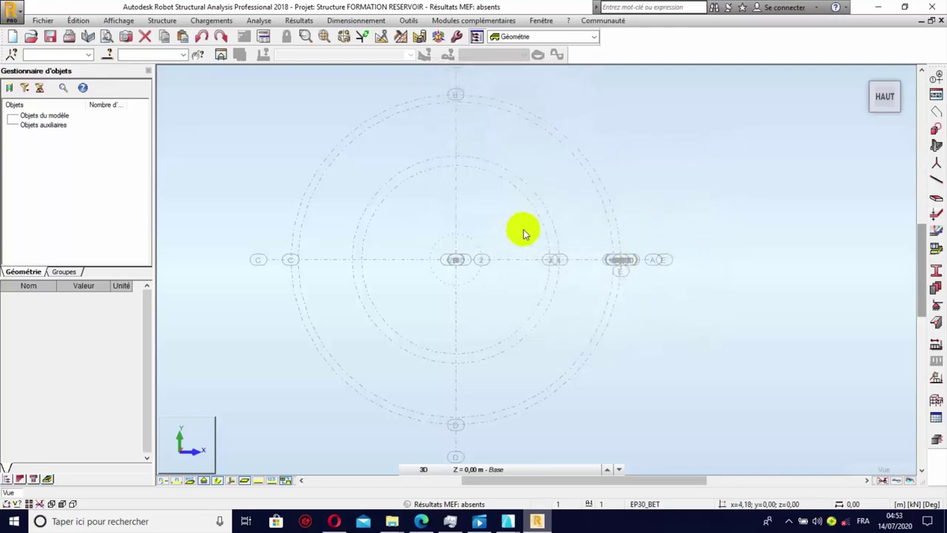
- Place 2.30 m high Poteau BA columns upward from the base level, using section C R25x40 at -2.00; 0.00; -2.30
click(936, 148)
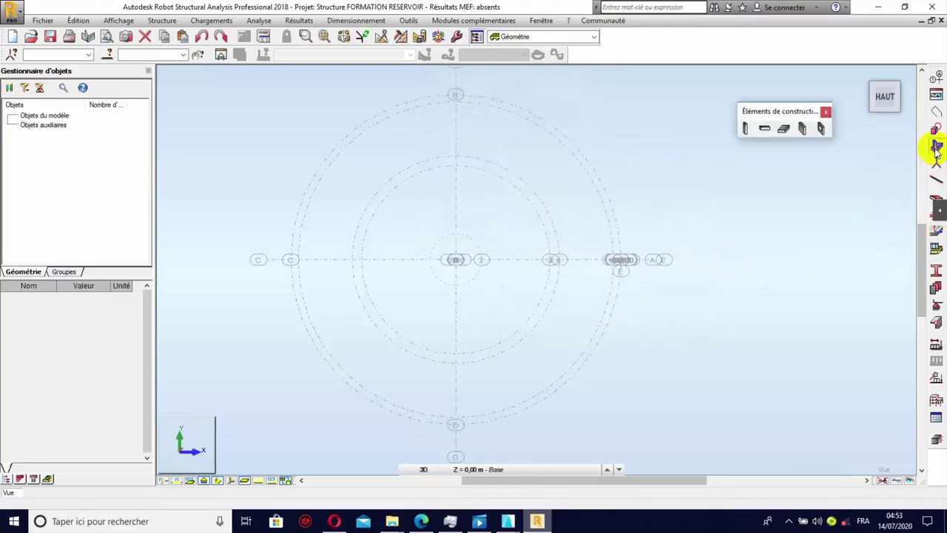
click(745, 130)
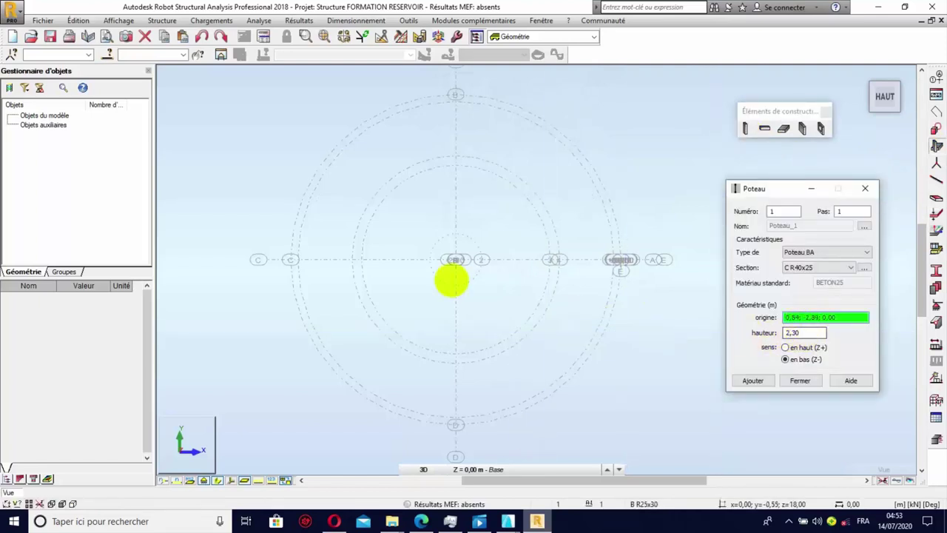
click(745, 126)
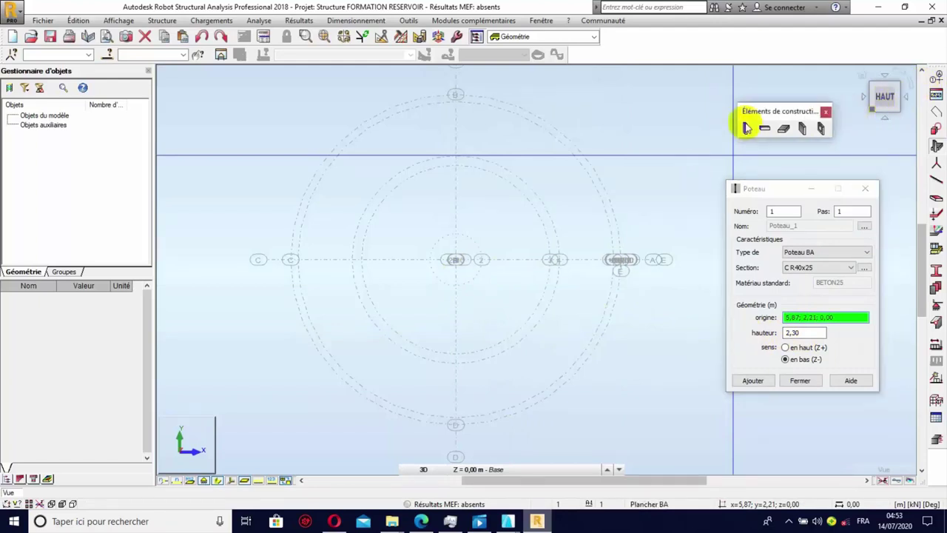
click(473, 273)
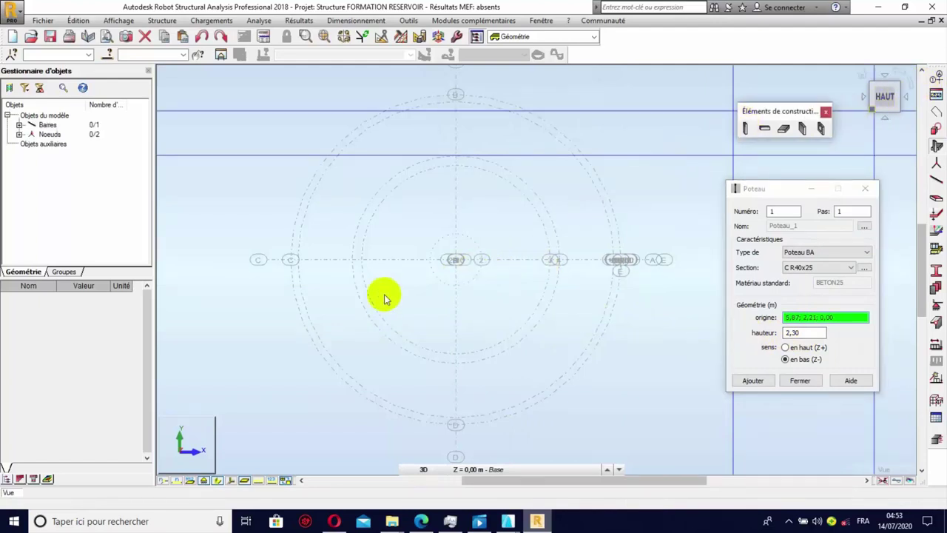
click(871, 108)
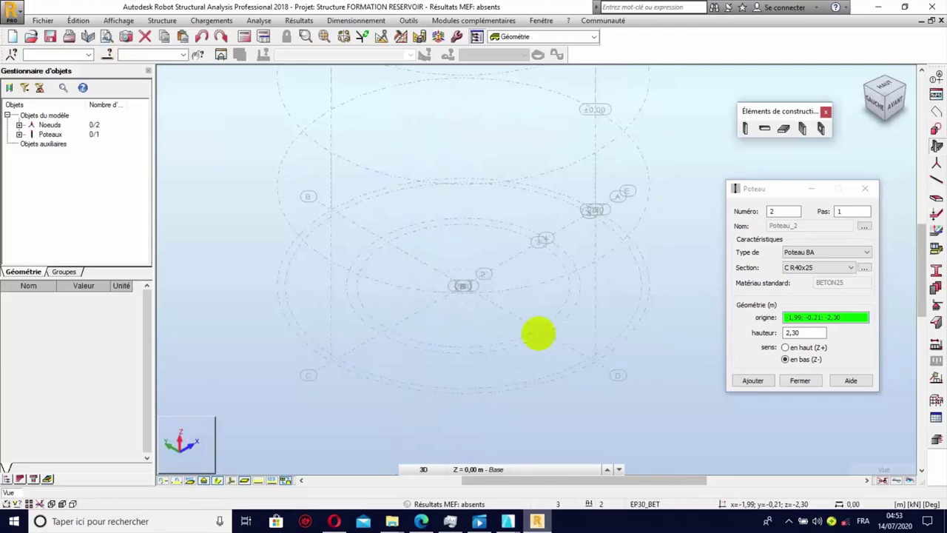
click(786, 347)
click(851, 269)
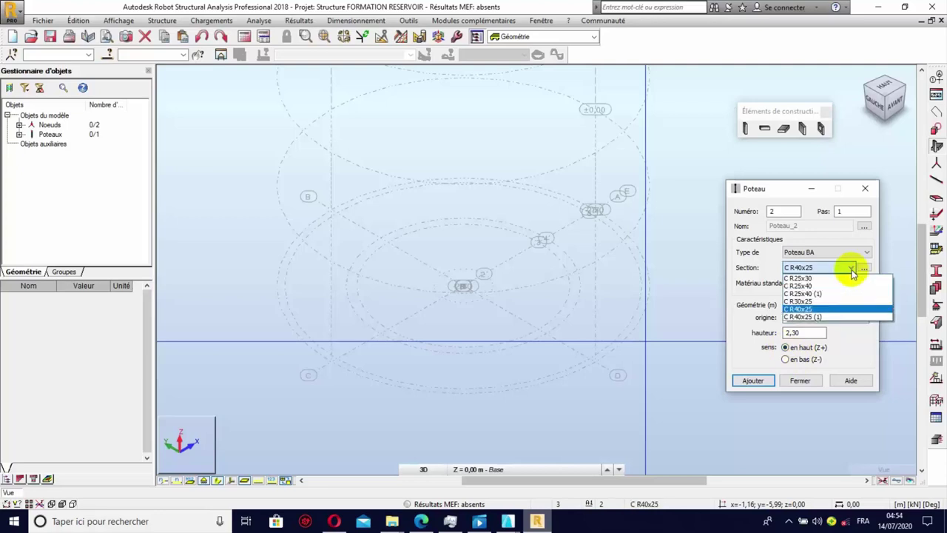
click(805, 286)
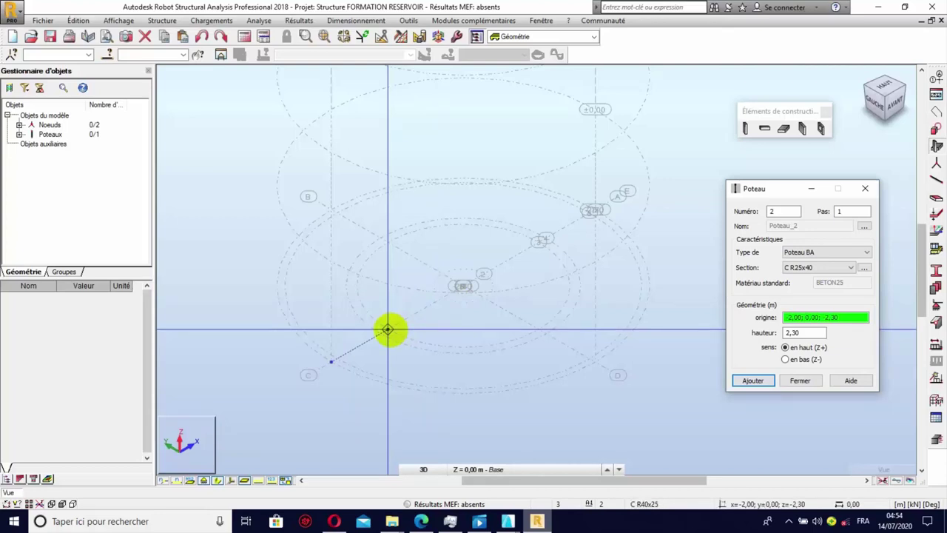
click(388, 331)
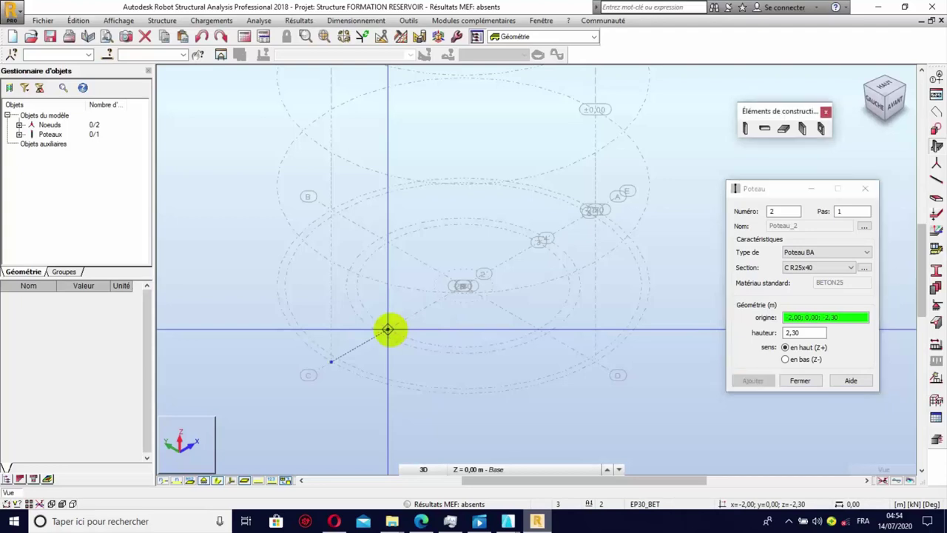
scroll(540, 243, up, 2)
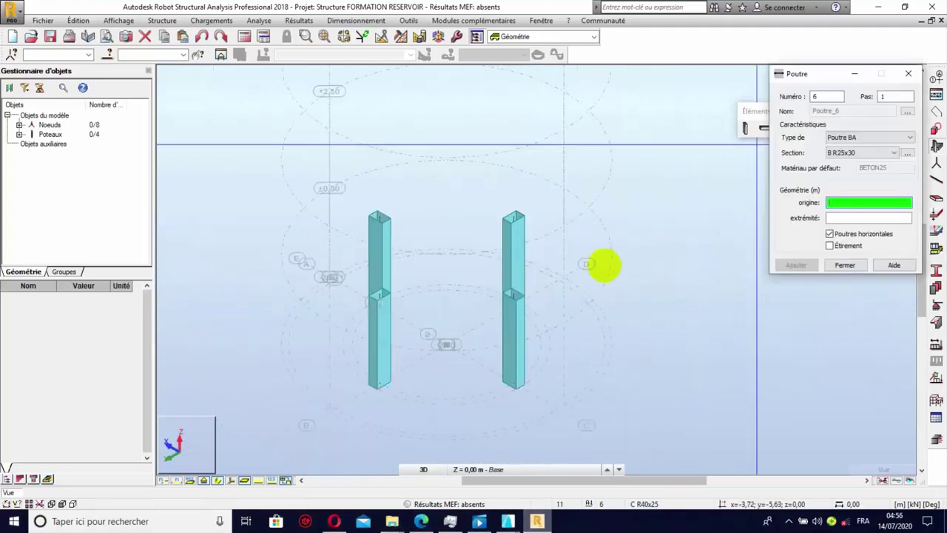
- Connect the tops of the four columns at level 0.00 with horizontal Poutre BA beams of section B R25x30
click(514, 269)
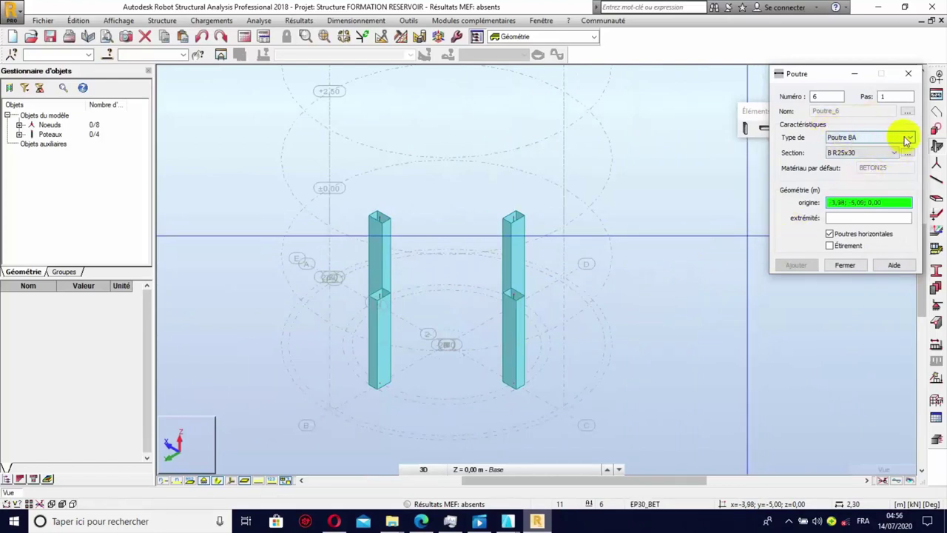
click(894, 154)
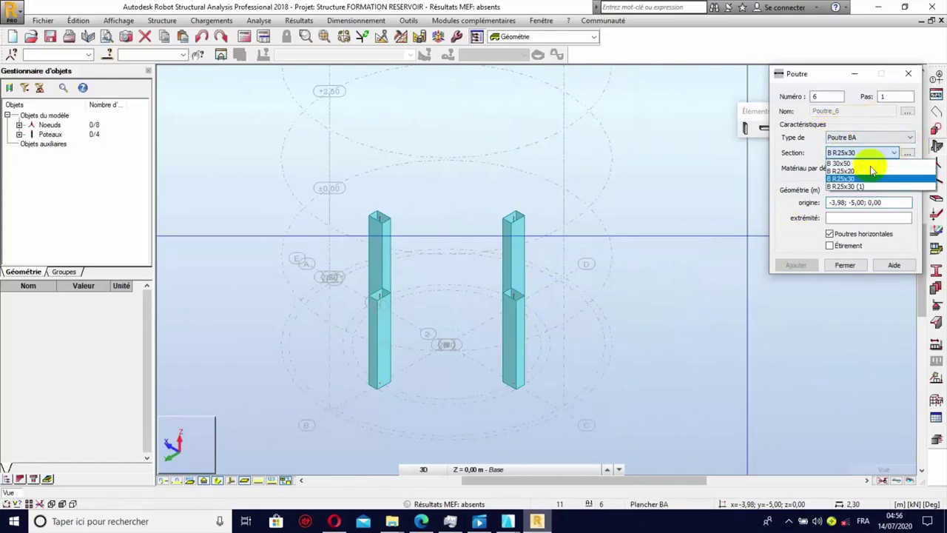
click(894, 153)
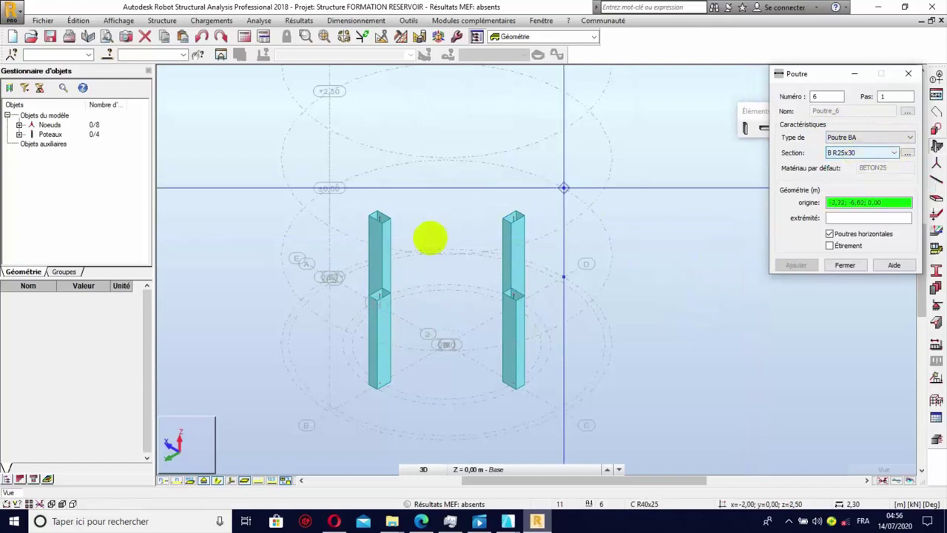
click(380, 219)
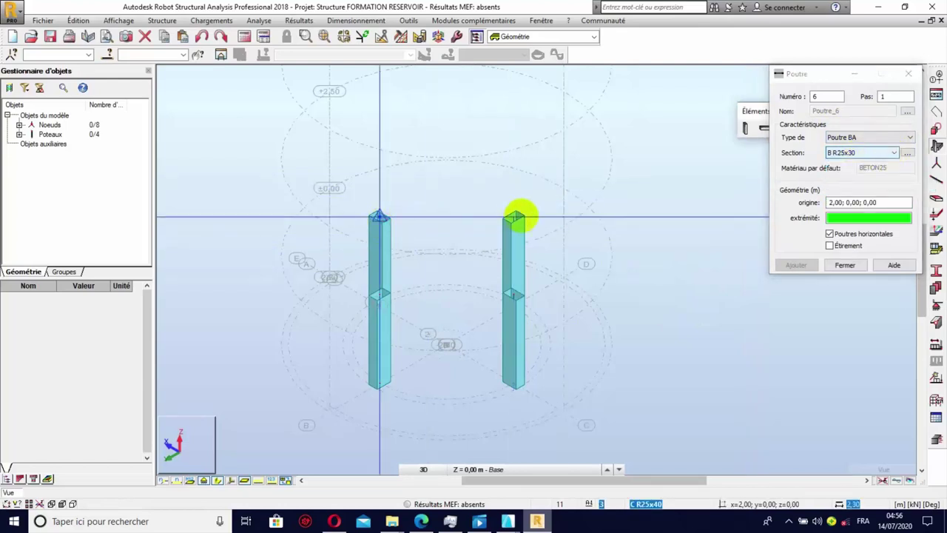
click(514, 256)
key(Escape)
middle_drag(511, 300, 436, 192)
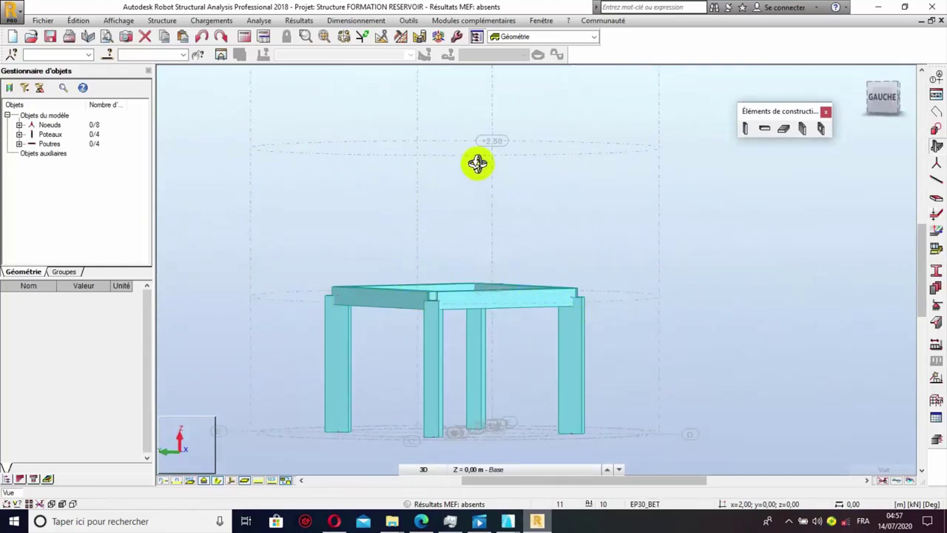
- Add two upward C R40x25 columns, 2.5 m high, at 0.00; 2.00; 0.00 and 0.00; -2.00; 0.00
click(746, 132)
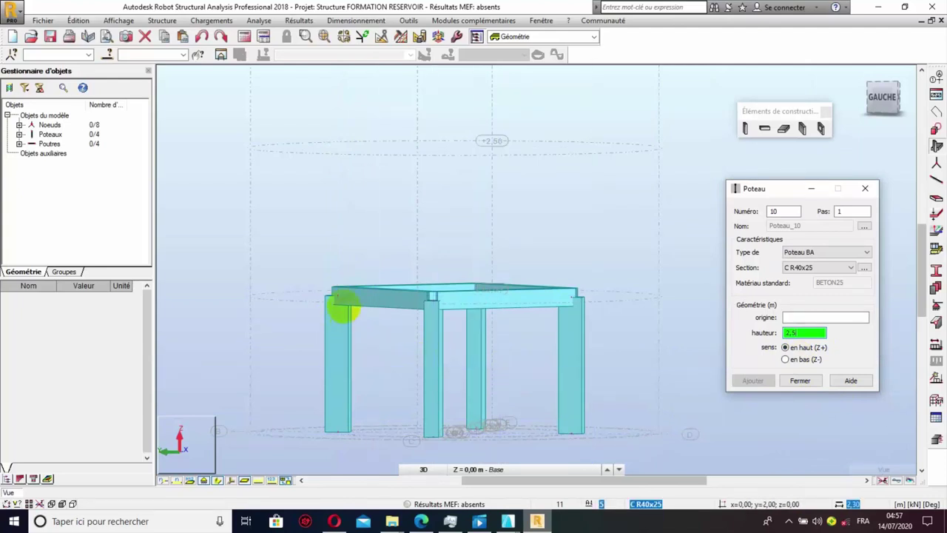
click(825, 317)
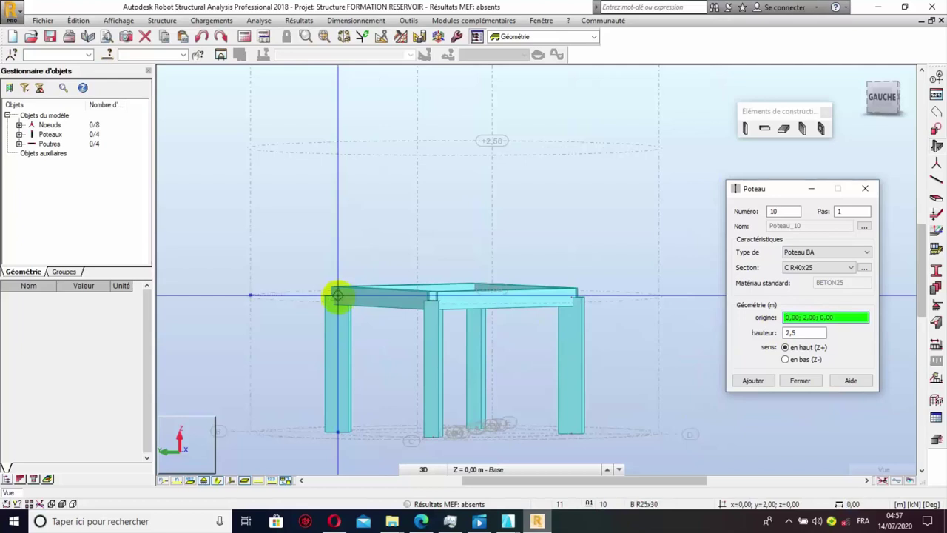
click(337, 296)
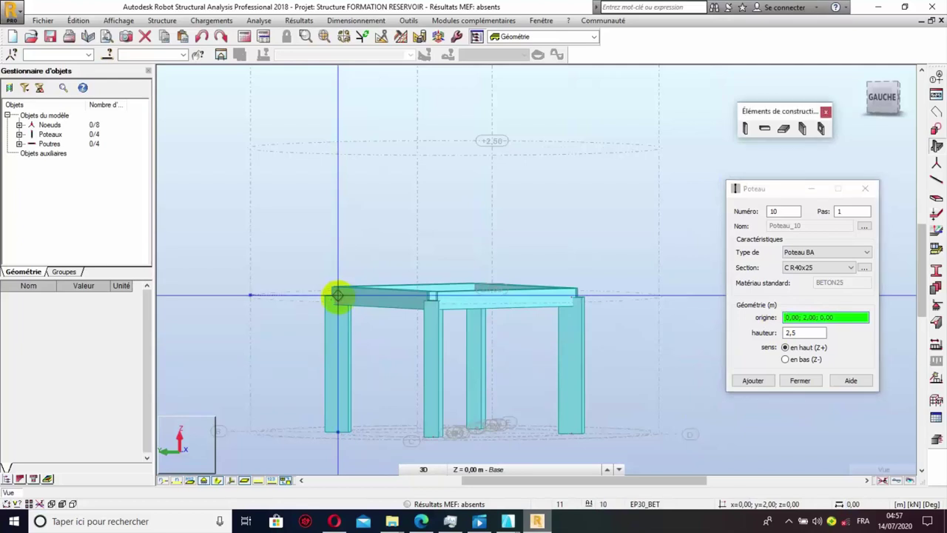
click(337, 296)
scroll(467, 292, up, 2)
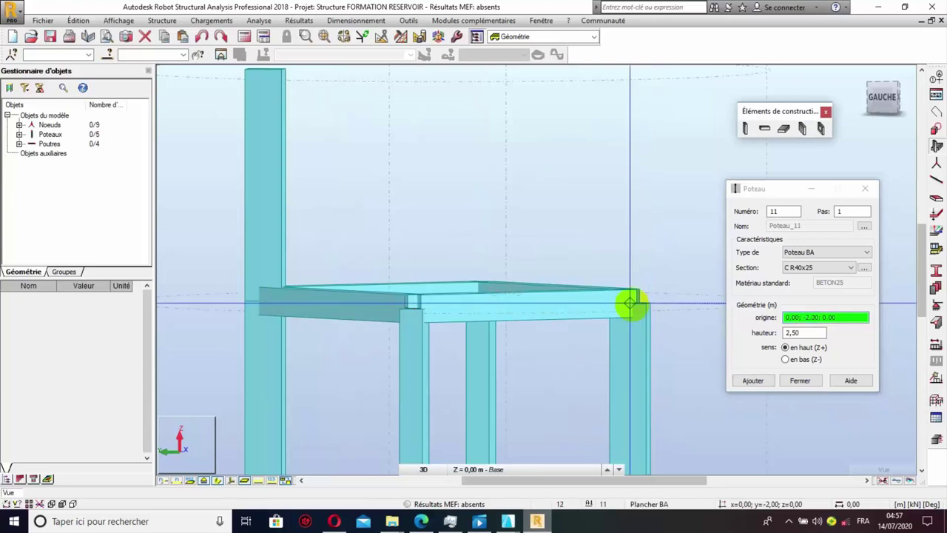
click(628, 303)
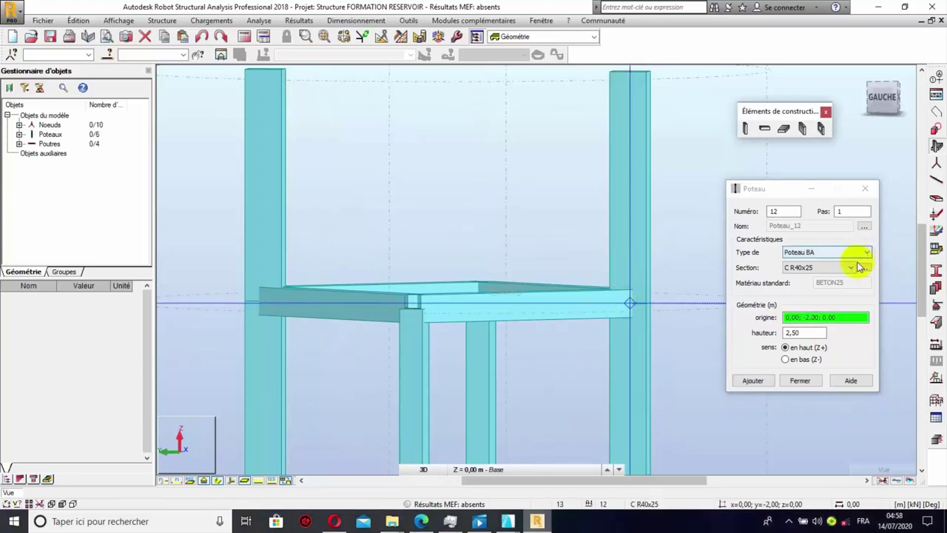
- Add two 2.50 m high C R25x40 columns at -2.00; 0.00; 0.00 and 2.00; 0.00; 0.00, and close the column definition
click(852, 268)
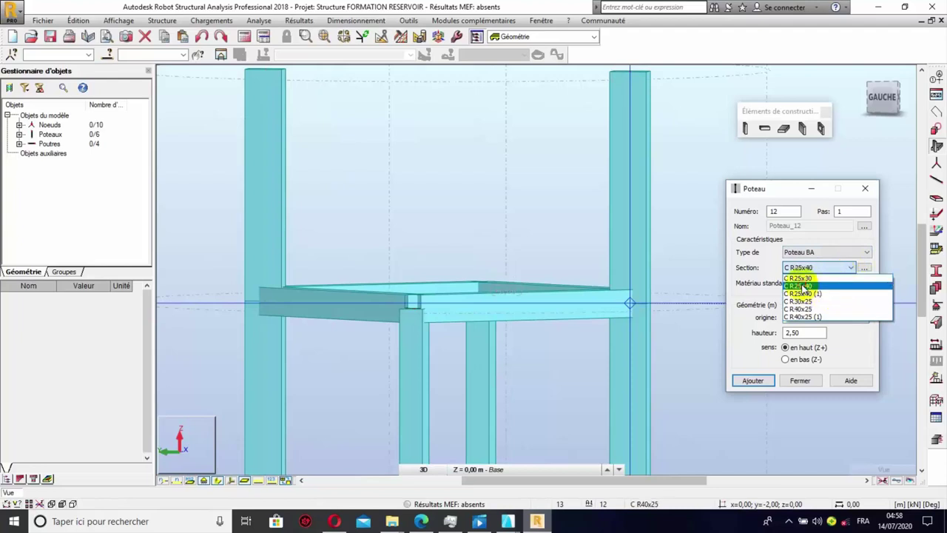
click(803, 286)
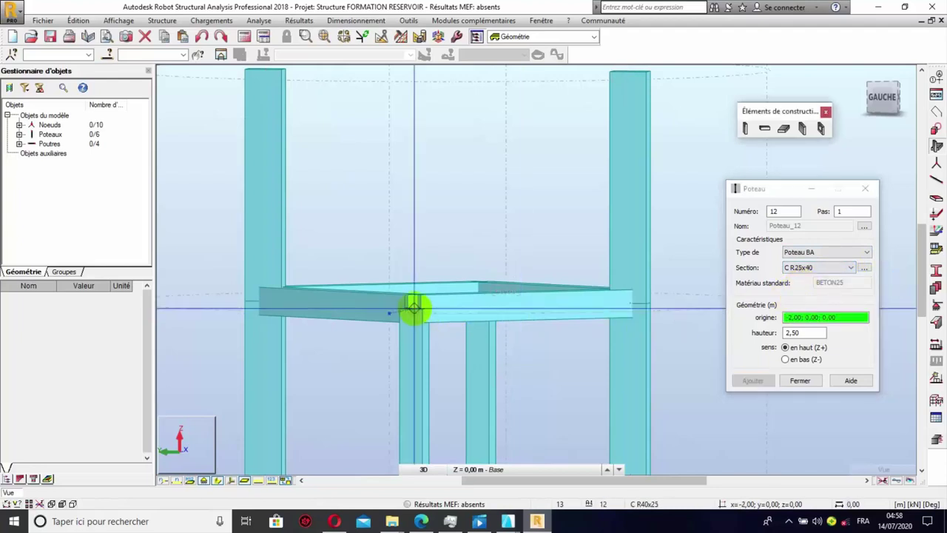
click(414, 306)
click(901, 97)
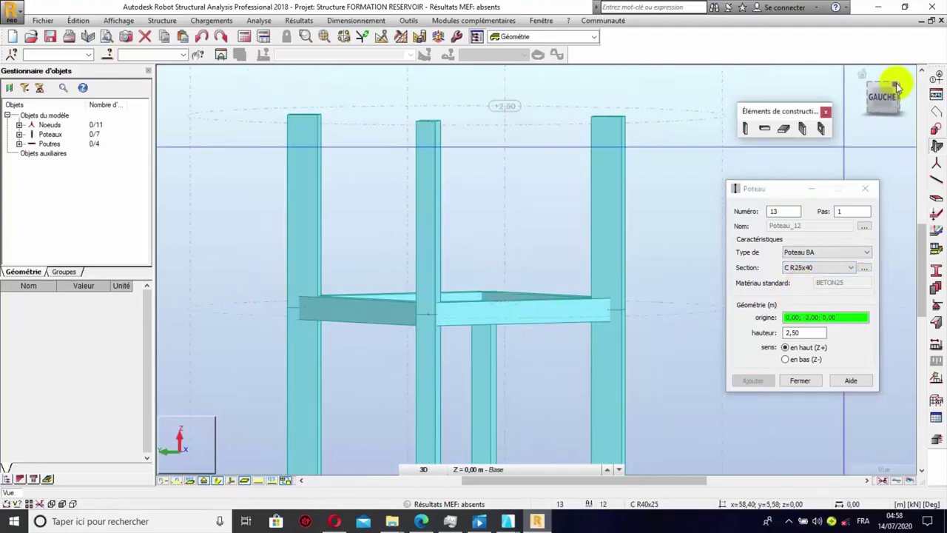
click(896, 83)
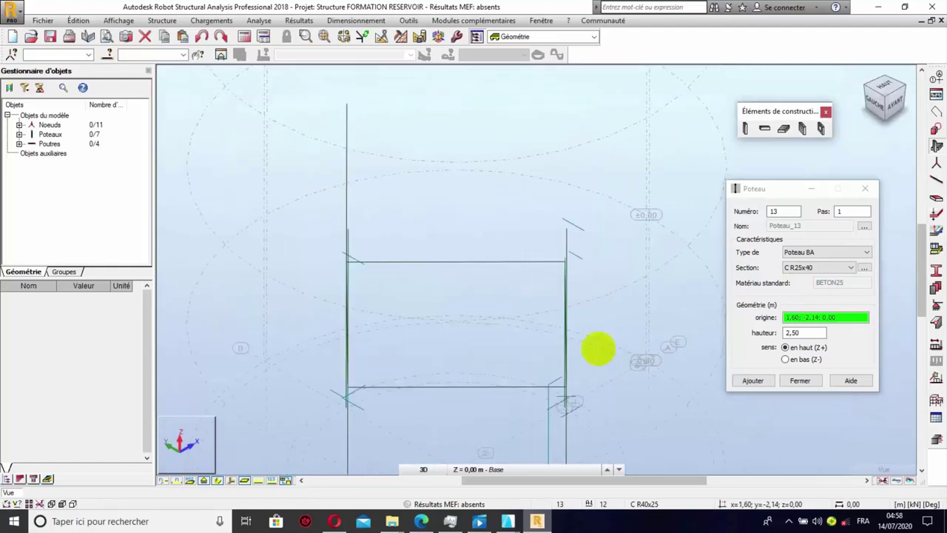
click(904, 87)
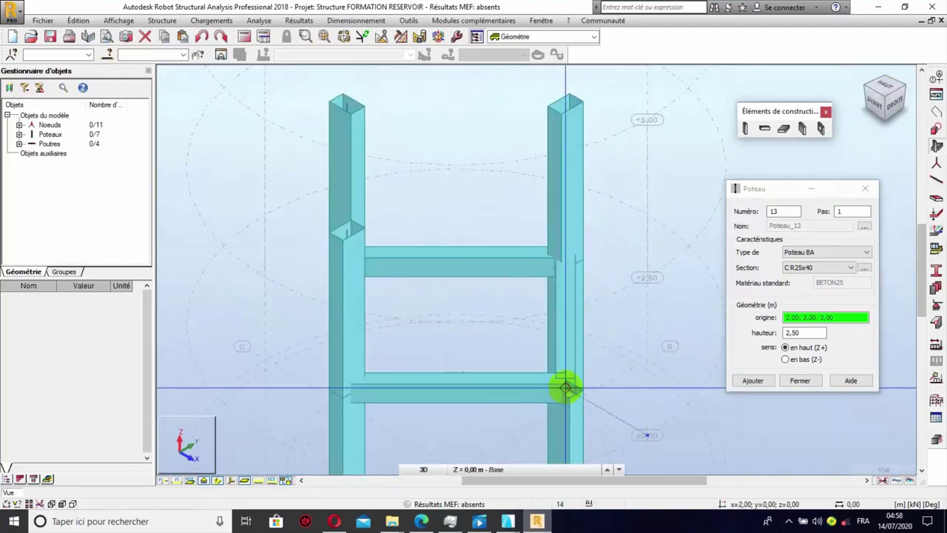
click(565, 388)
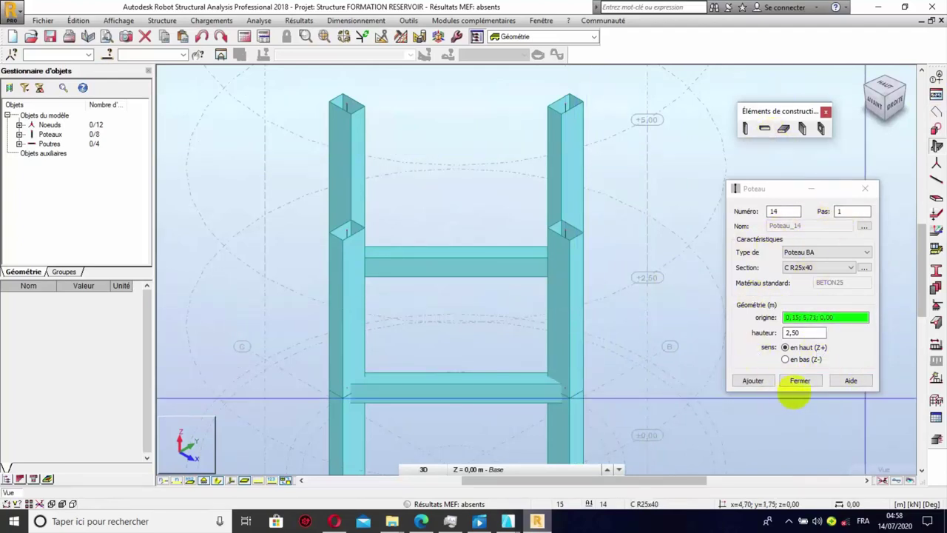
click(800, 381)
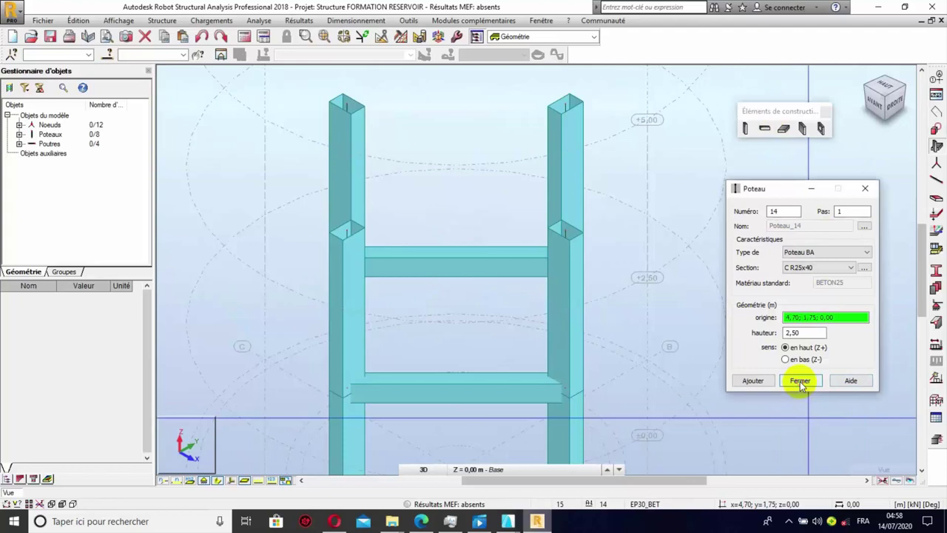
- Connect the tops of the four columns at level +2.50 with horizontal Poutre BA beams of section B R25x30, and close the beam definition
click(765, 129)
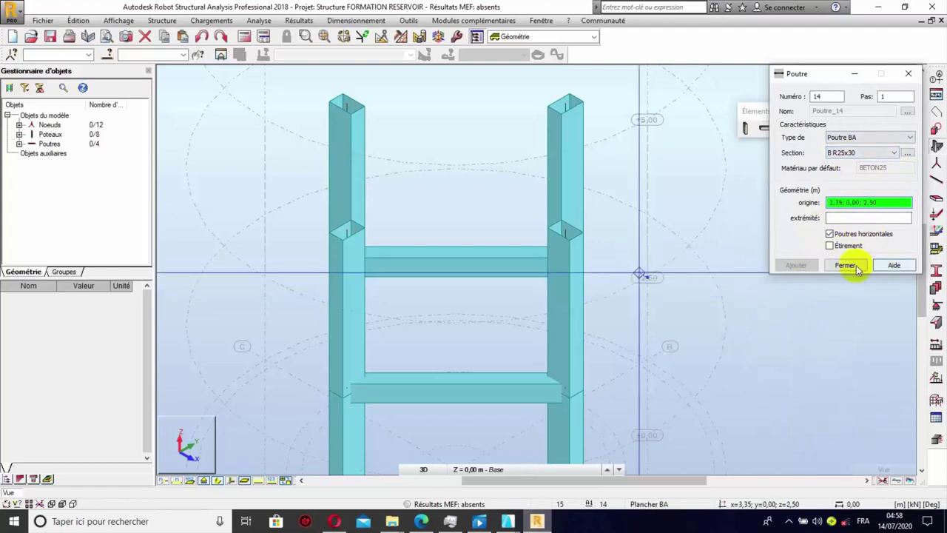
click(346, 105)
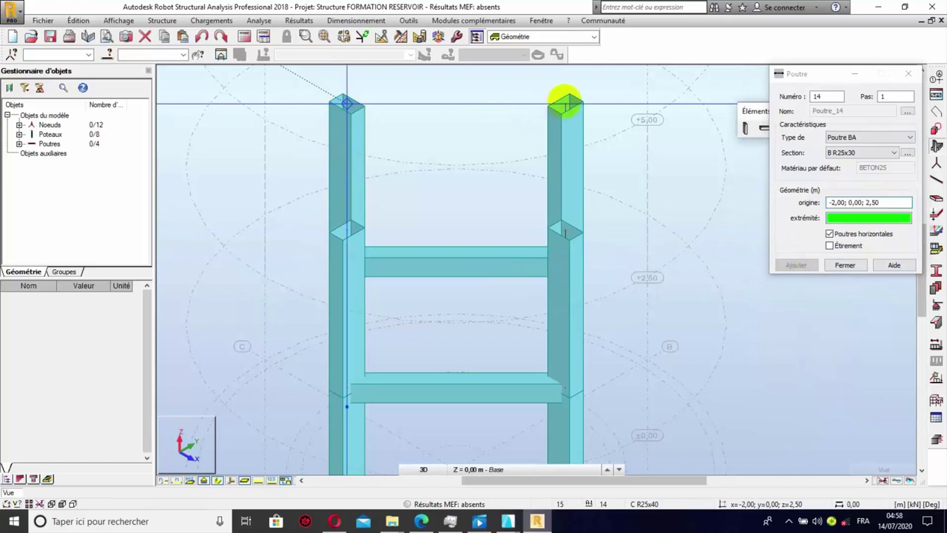
click(566, 104)
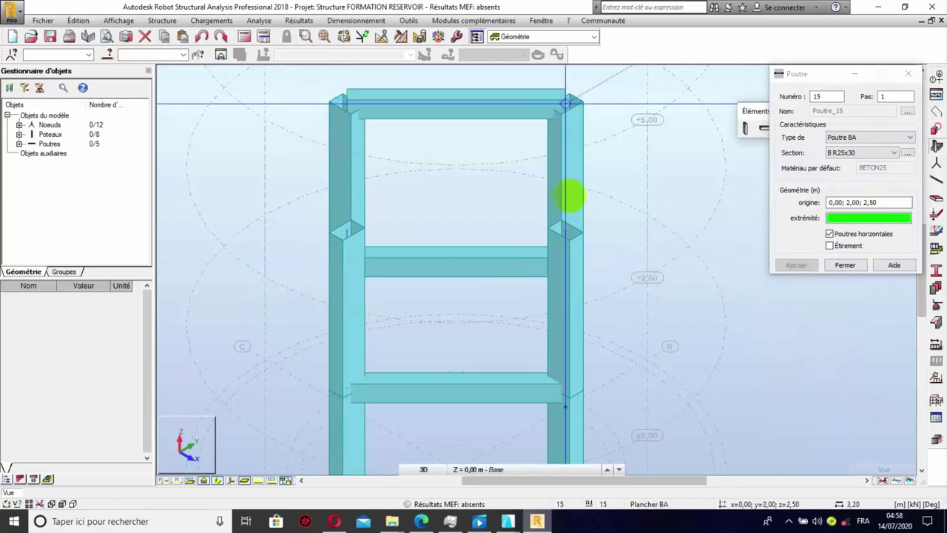
click(566, 230)
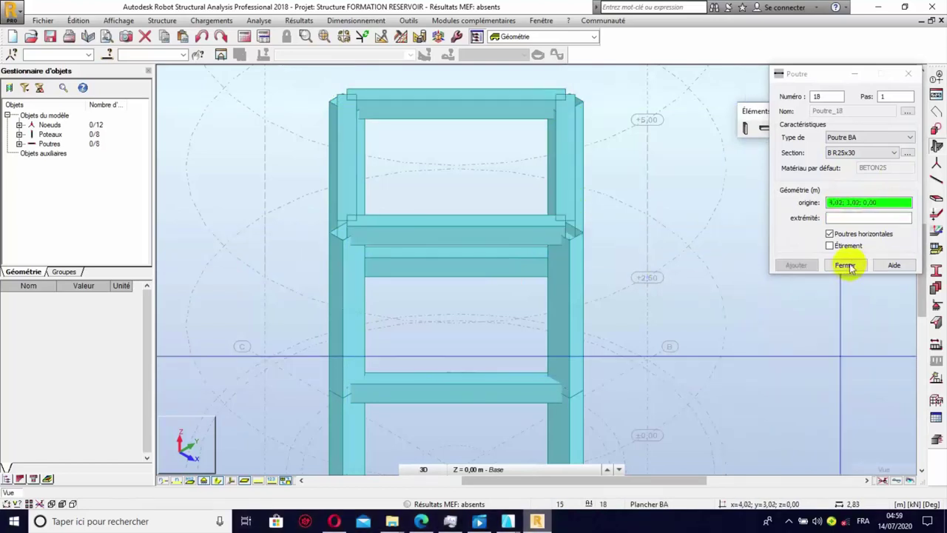
click(845, 265)
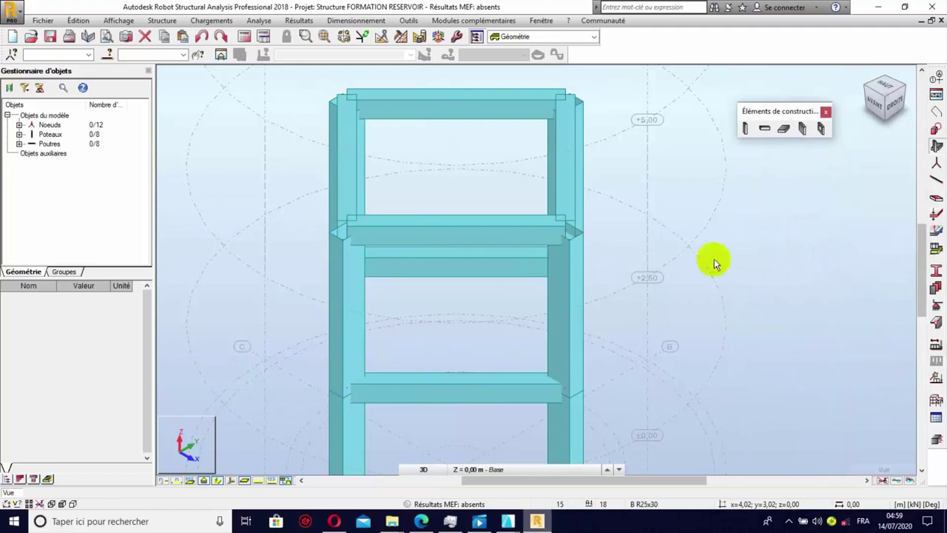
- Examine the two-storey frame against the elevation levels above it in 3D rotation, ending in the front view
right_click(716, 268)
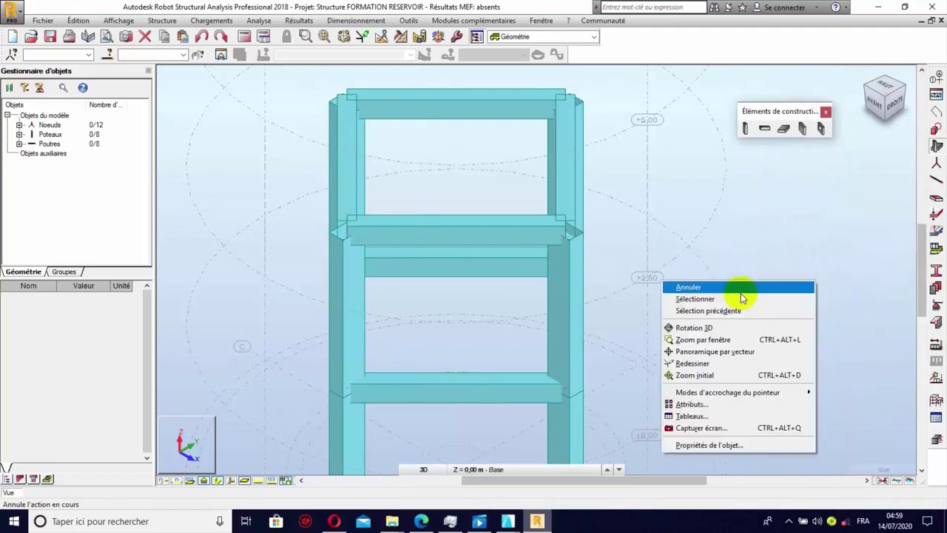
click(684, 330)
drag(482, 338, 519, 324)
shift+middle_drag(514, 381, 479, 373)
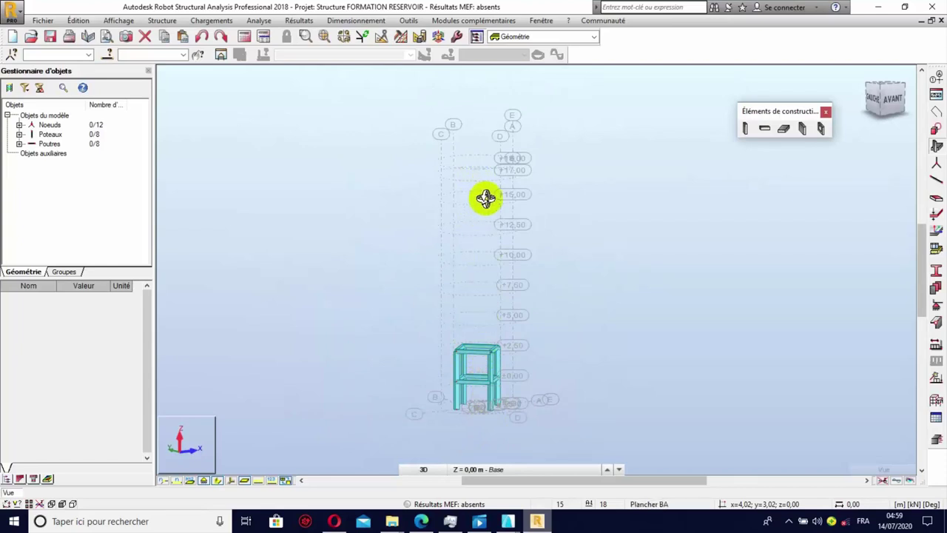
scroll(488, 370, up, 5)
scroll(485, 366, down, 3)
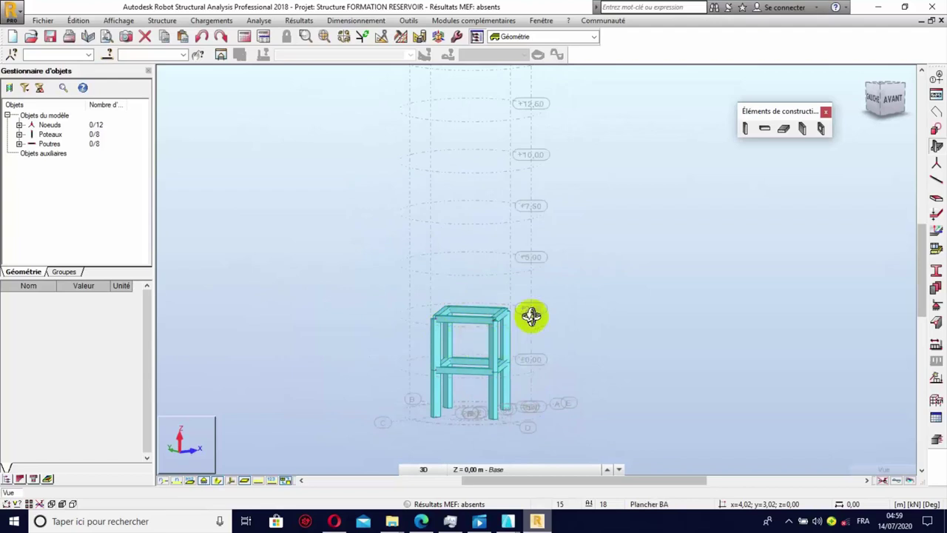
scroll(443, 370, down, 1)
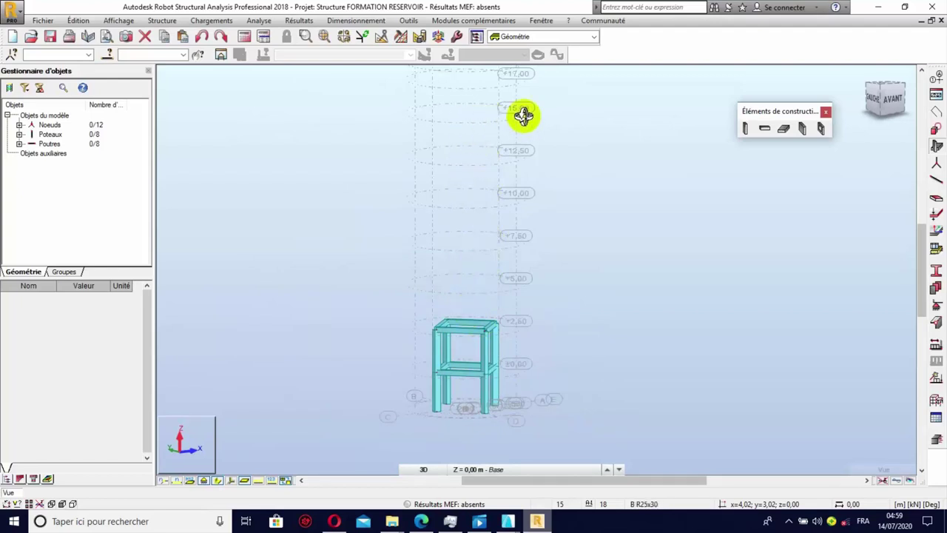
middle_drag(523, 114, 918, 102)
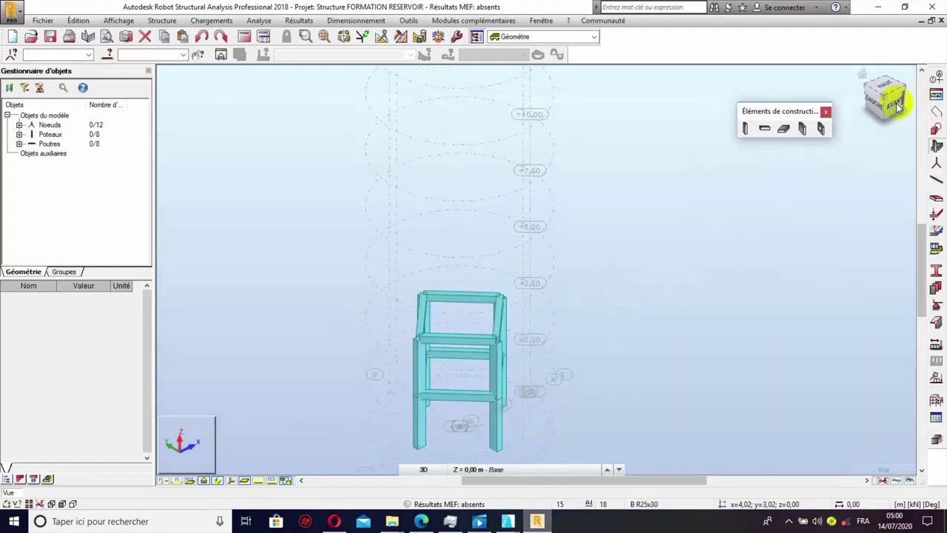
click(897, 106)
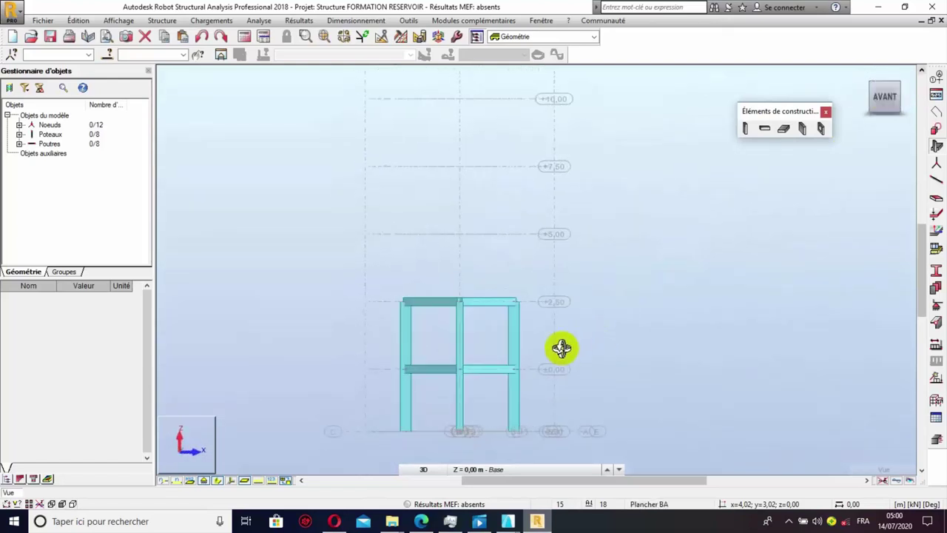
scroll(466, 355, up, 3)
scroll(455, 374, down, 5)
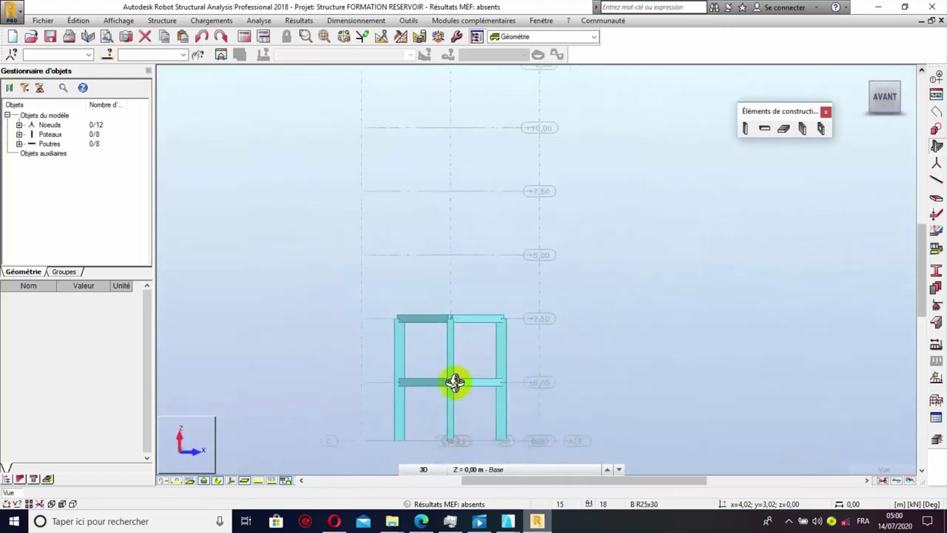
- Copy the columns and beams of the storey between 0.00 and +2.50 upward by translation vector 0.00; 0.00; 2.50 with 5 repetitions
drag(386, 301, 507, 379)
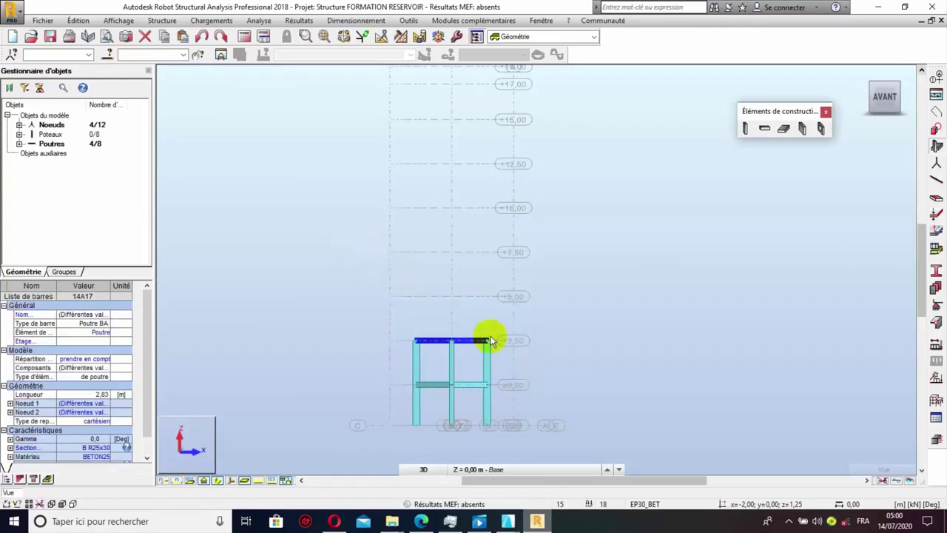
click(533, 375)
drag(533, 374, 415, 295)
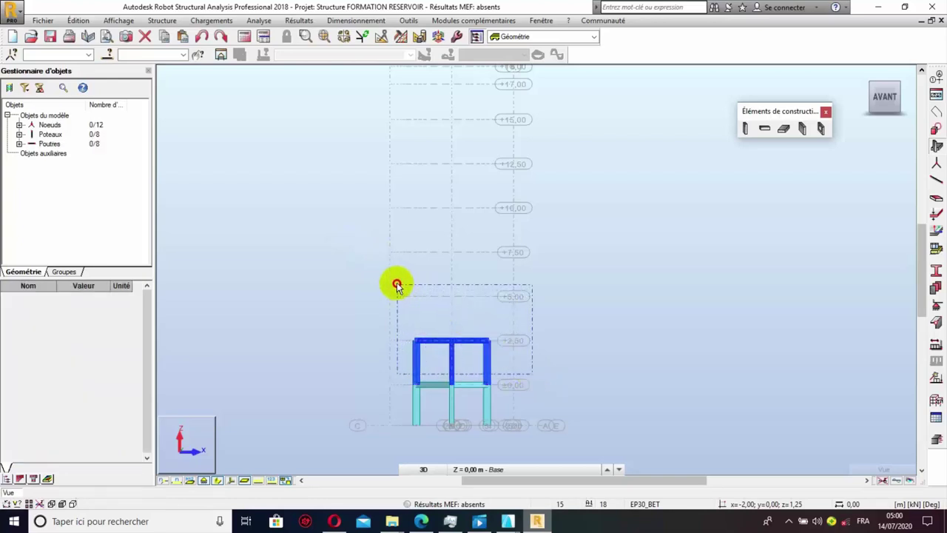
drag(397, 287, 397, 287)
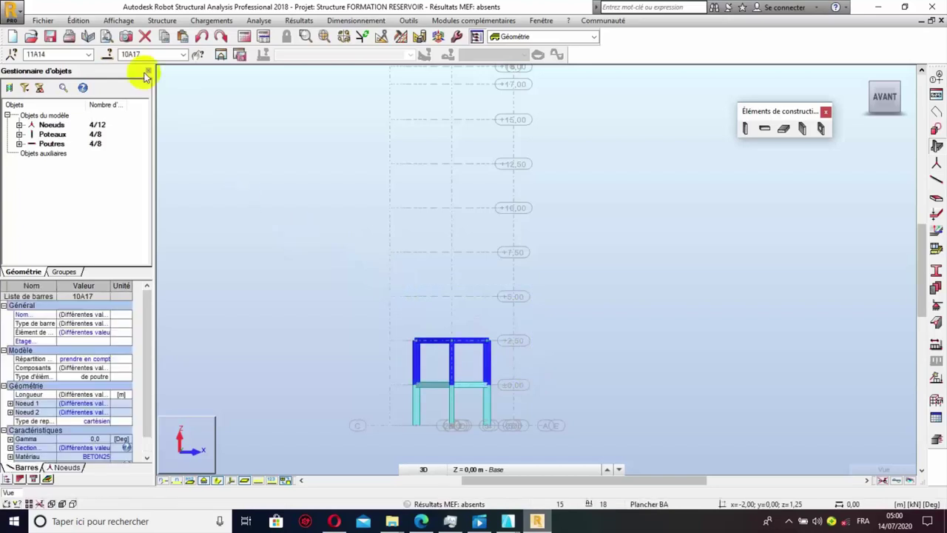
click(78, 21)
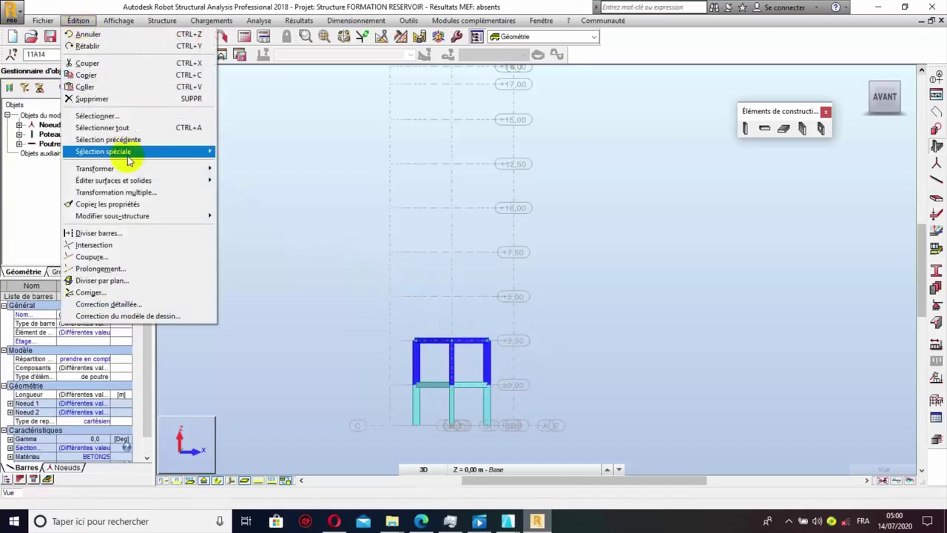
mouse_move(210, 172)
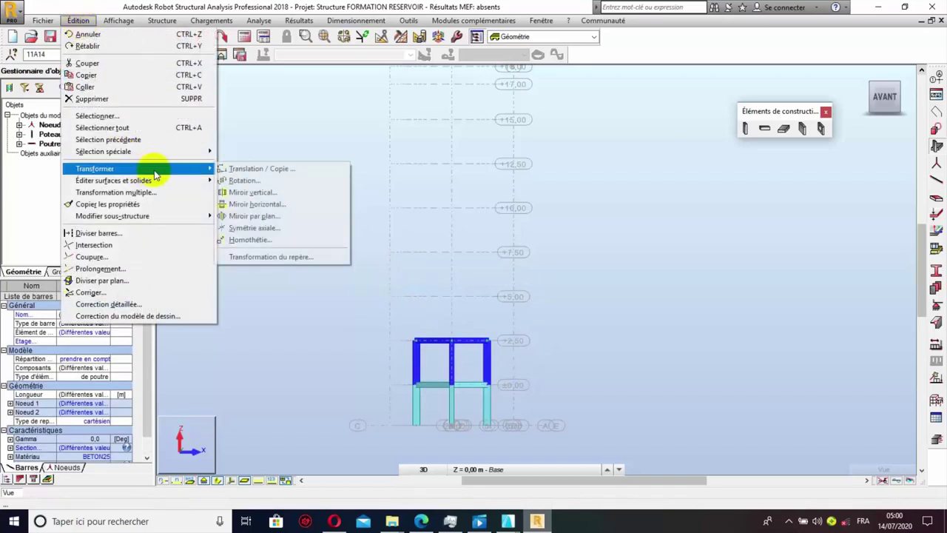
click(260, 172)
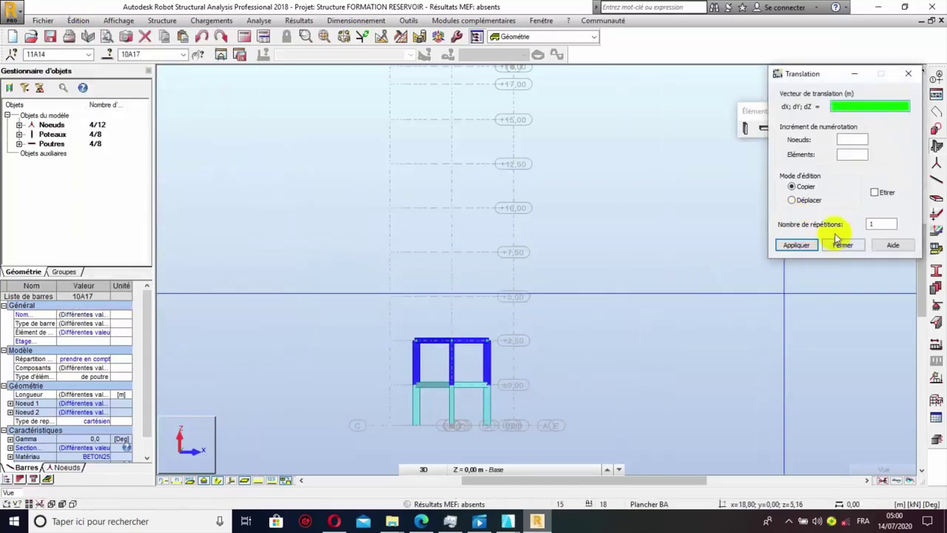
click(879, 223)
scroll(526, 392, down, 2)
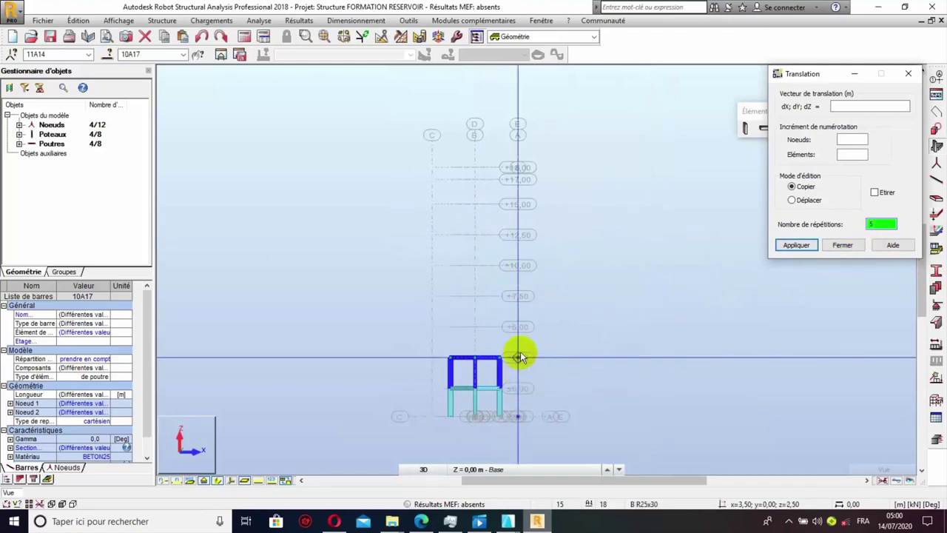
scroll(520, 351, up, 2)
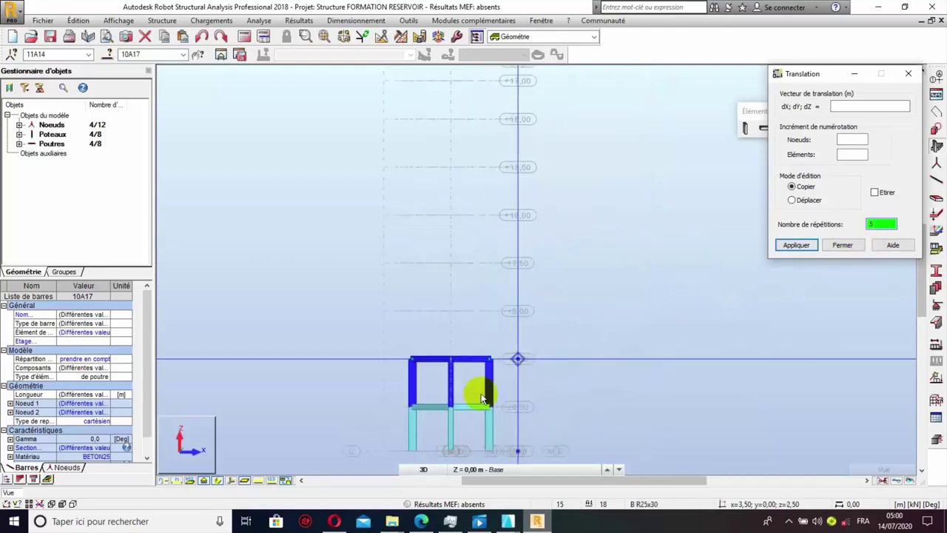
click(412, 406)
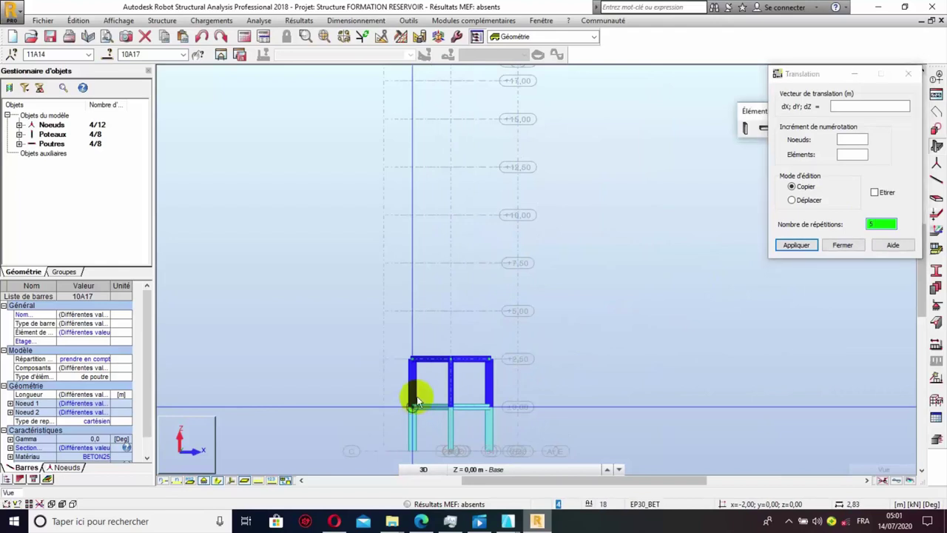
click(413, 362)
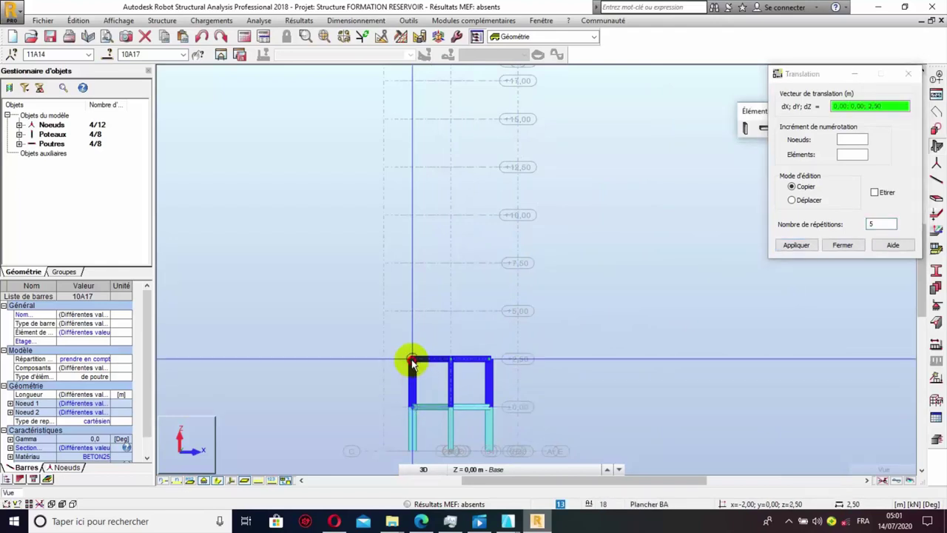
click(412, 361)
scroll(413, 381, down, 2)
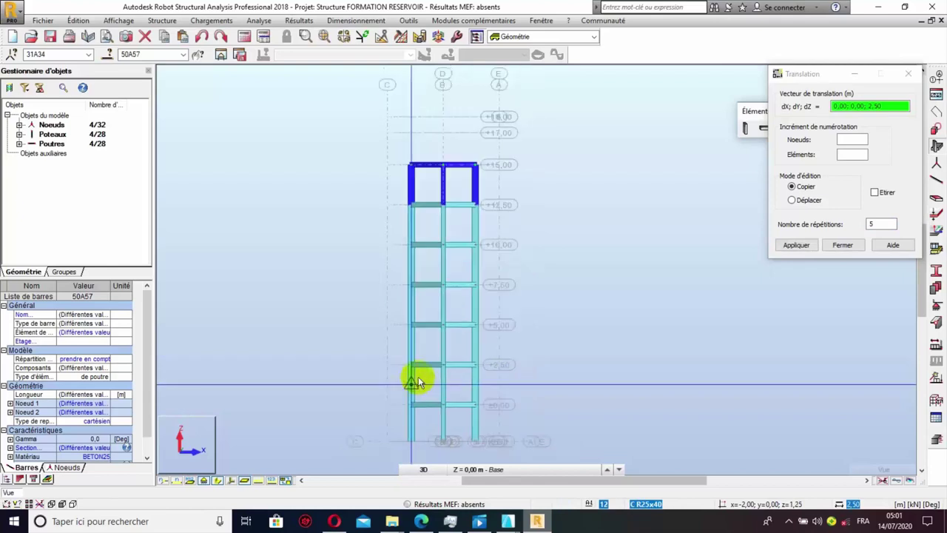
scroll(460, 421, up, 1)
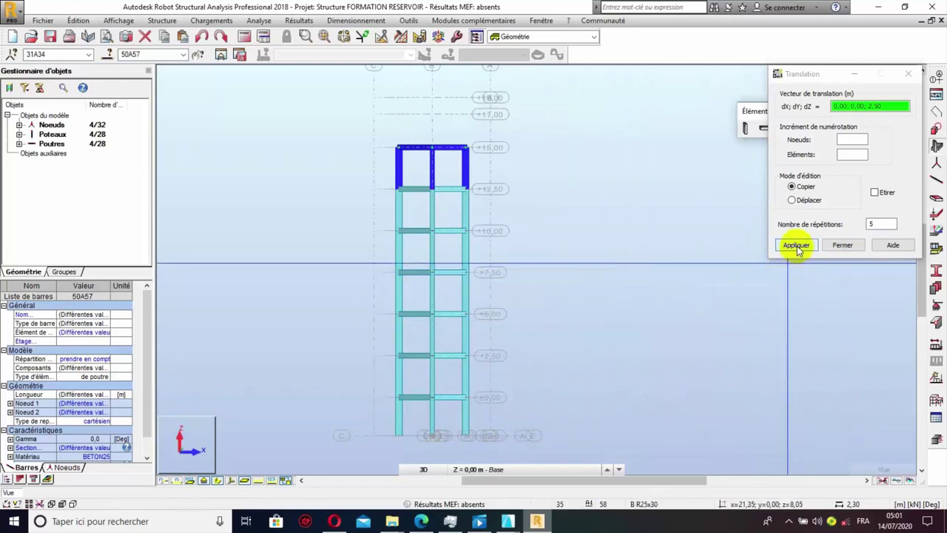
click(841, 246)
- Clear the selection and examine the full tower frame in 3D rotation, down to the column bases
scroll(579, 281, down, 1)
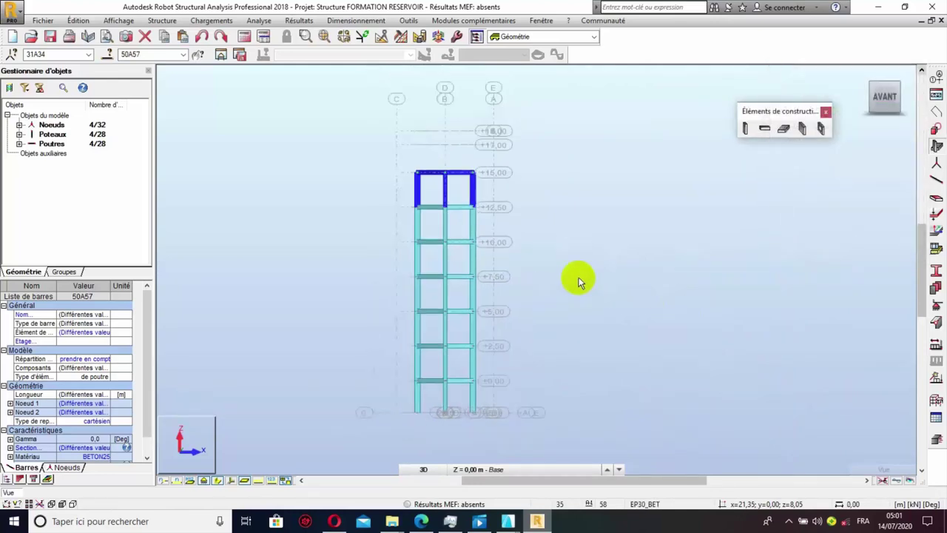
scroll(578, 281, down, 1)
click(597, 253)
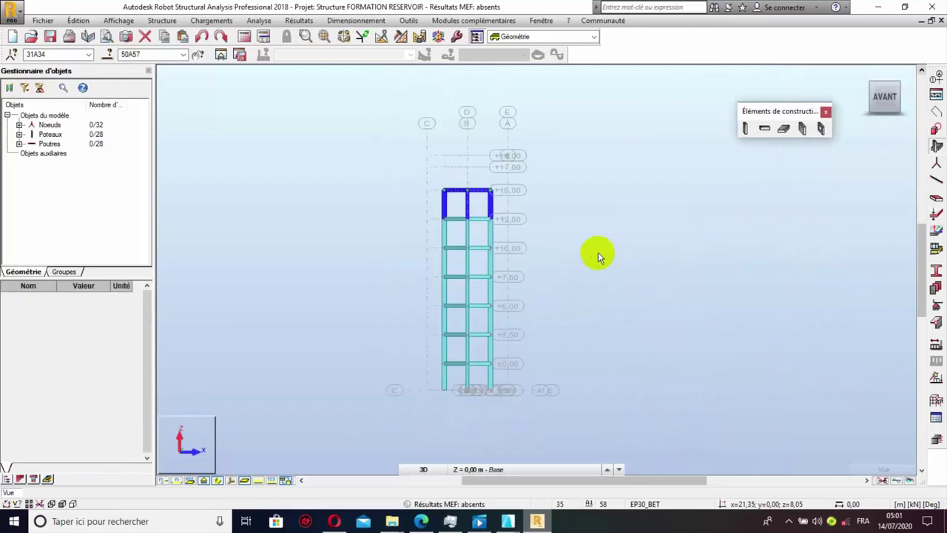
right_click(609, 249)
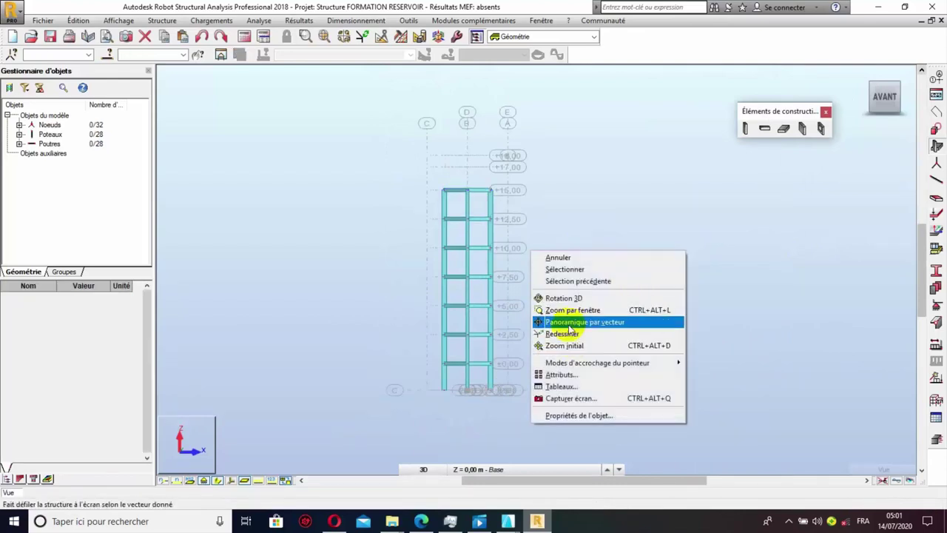
click(573, 298)
mouse_move(599, 265)
mouse_down()
mouse_move(607, 299)
mouse_move(531, 348)
mouse_move(475, 370)
mouse_move(456, 355)
mouse_move(539, 377)
mouse_move(488, 384)
mouse_move(569, 372)
mouse_move(573, 313)
mouse_move(496, 433)
mouse_move(465, 432)
mouse_move(501, 387)
mouse_move(403, 331)
mouse_up()
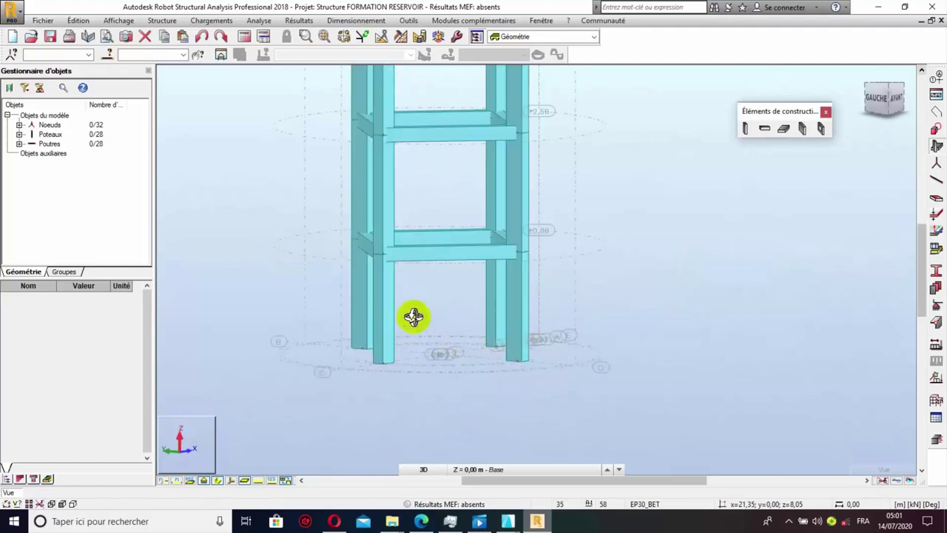
mouse_move(577, 381)
mouse_down()
mouse_move(514, 337)
mouse_move(524, 347)
mouse_move(484, 368)
mouse_move(495, 384)
mouse_move(643, 378)
mouse_move(570, 385)
mouse_move(484, 340)
mouse_move(461, 383)
mouse_move(628, 338)
mouse_move(513, 414)
mouse_move(537, 415)
mouse_up()
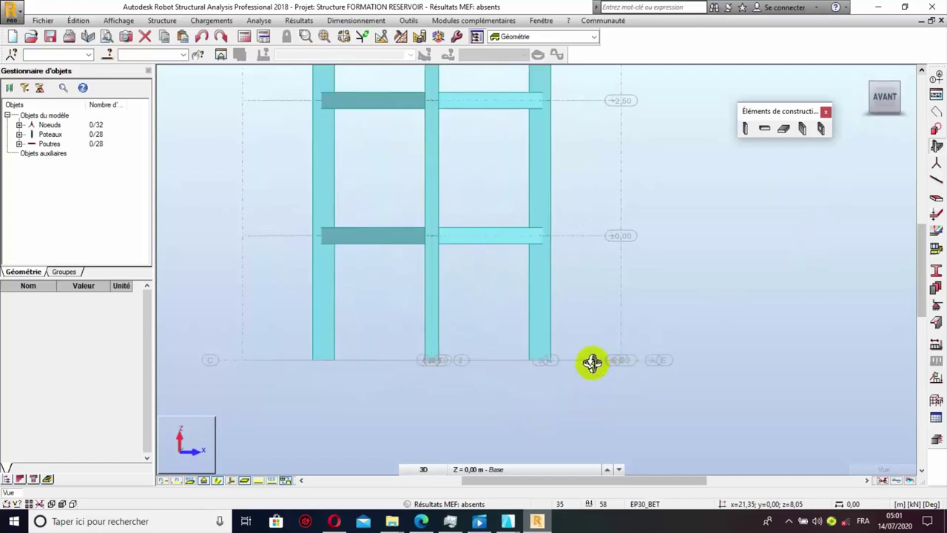
- Assign nodal Encastrement supports to the four base nodes of the lowest columns and examine them at the column feet
click(311, 330)
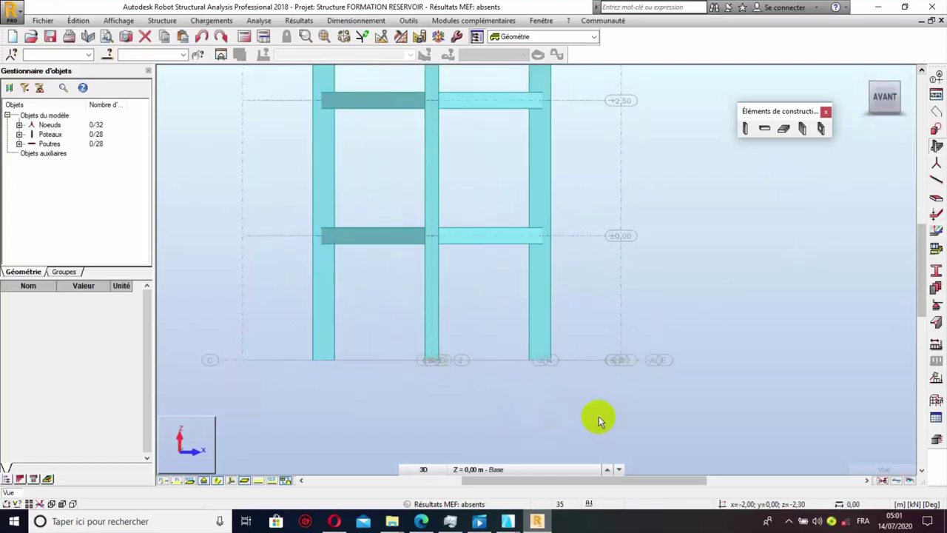
drag(613, 438, 287, 297)
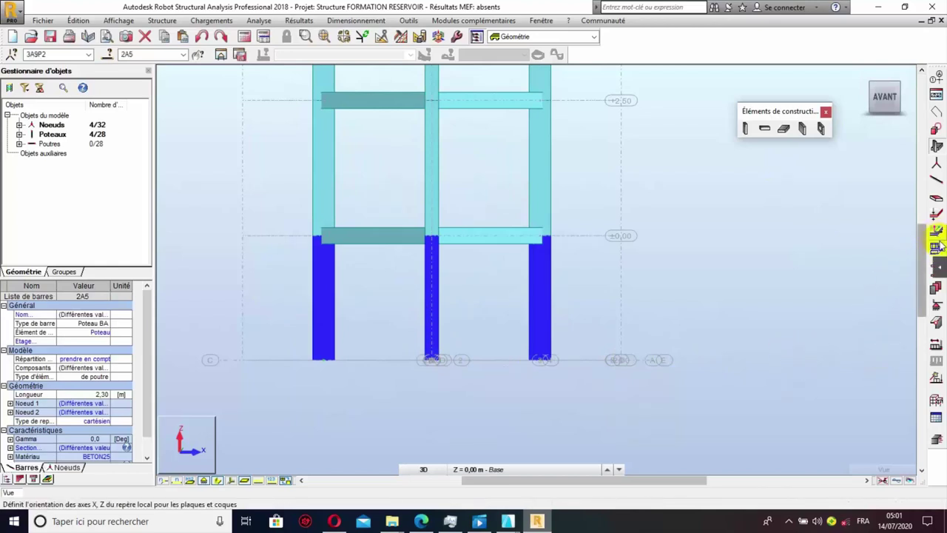
click(937, 308)
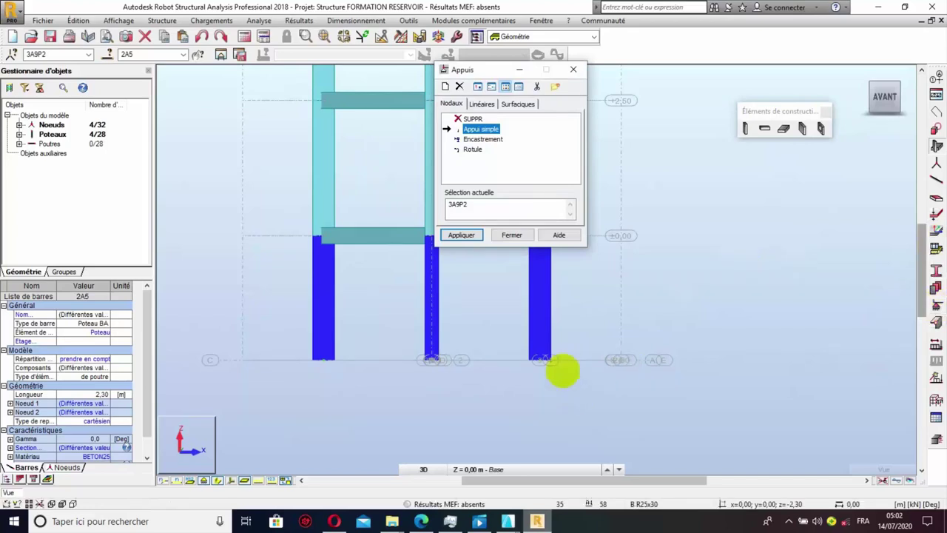
click(473, 140)
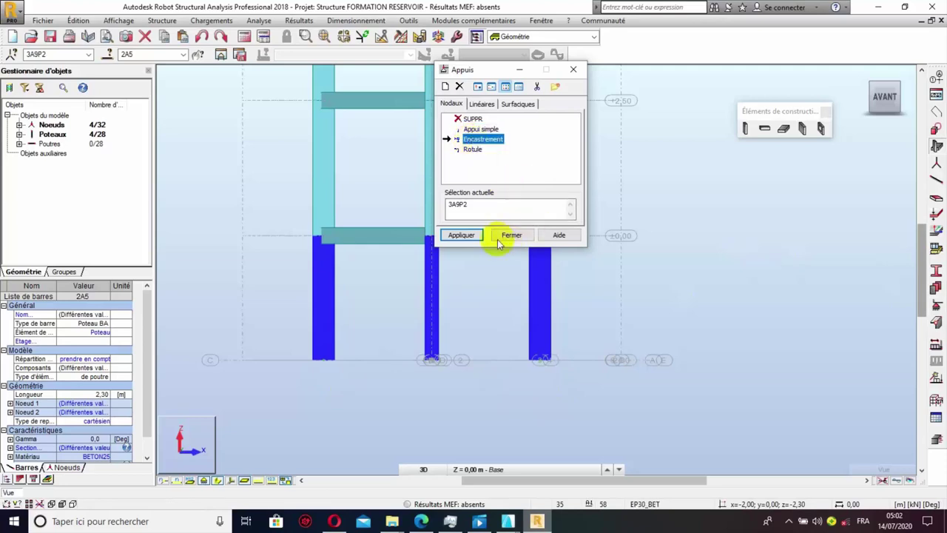
click(461, 235)
click(512, 236)
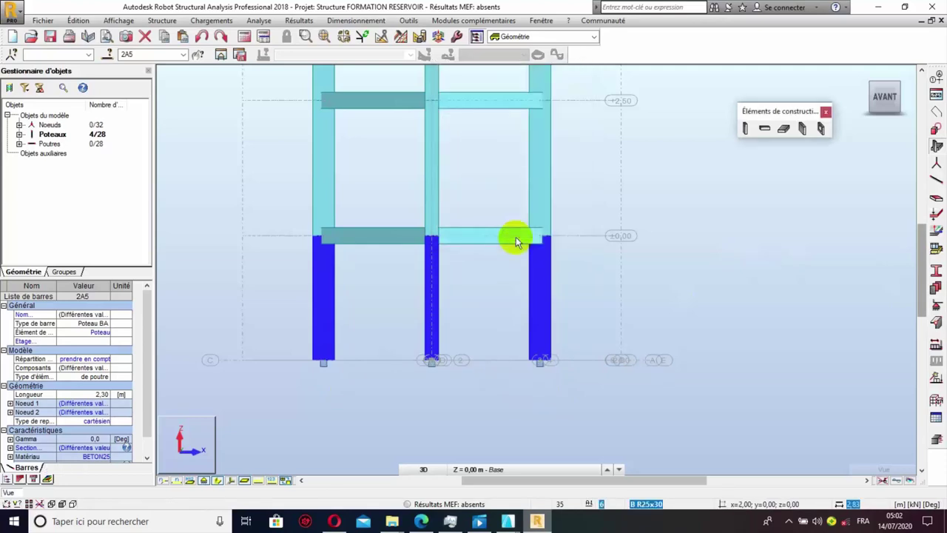
scroll(314, 374, up, 5)
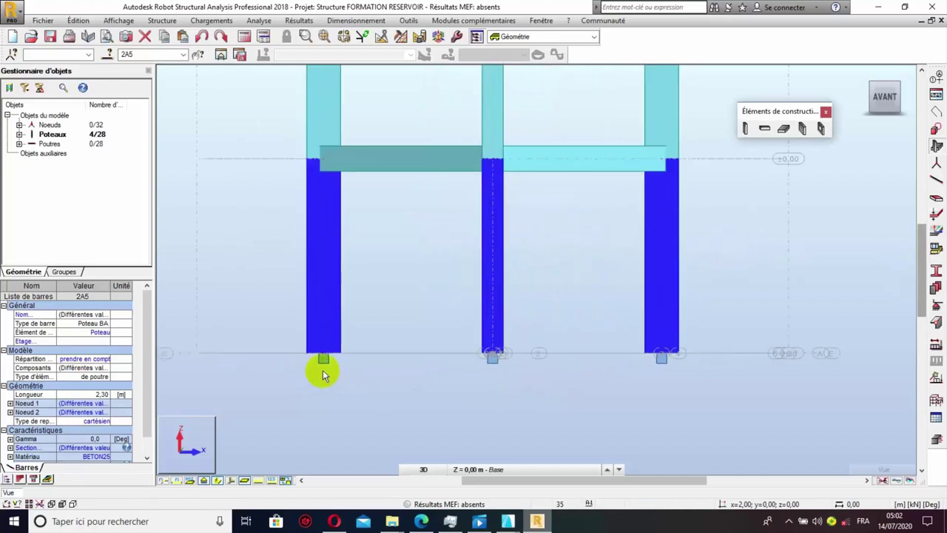
- Examine the base supports and the full tower frame in 3D rotation, ending in the plan view from above
scroll(470, 344, down, 5)
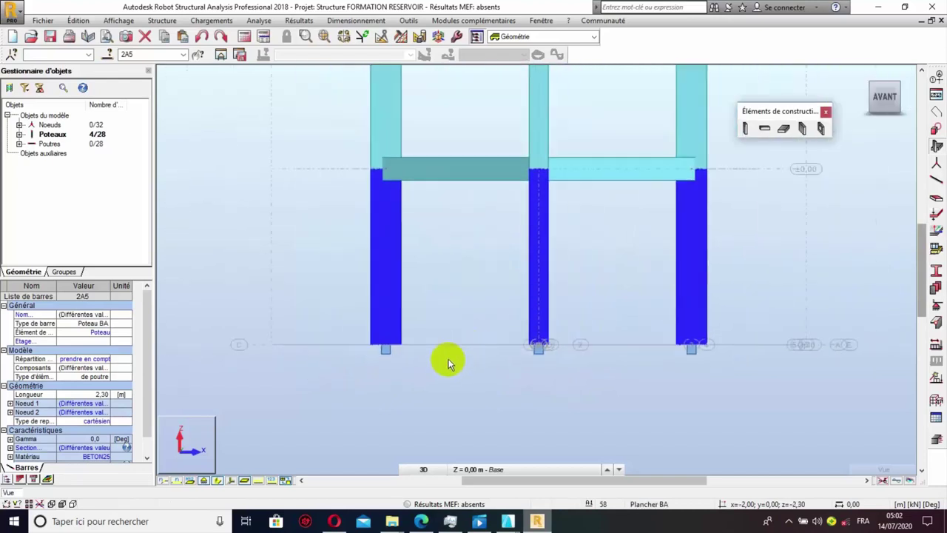
shift+middle_drag(819, 256, 730, 321)
shift+middle_drag(501, 380, 594, 339)
scroll(594, 340, up, 3)
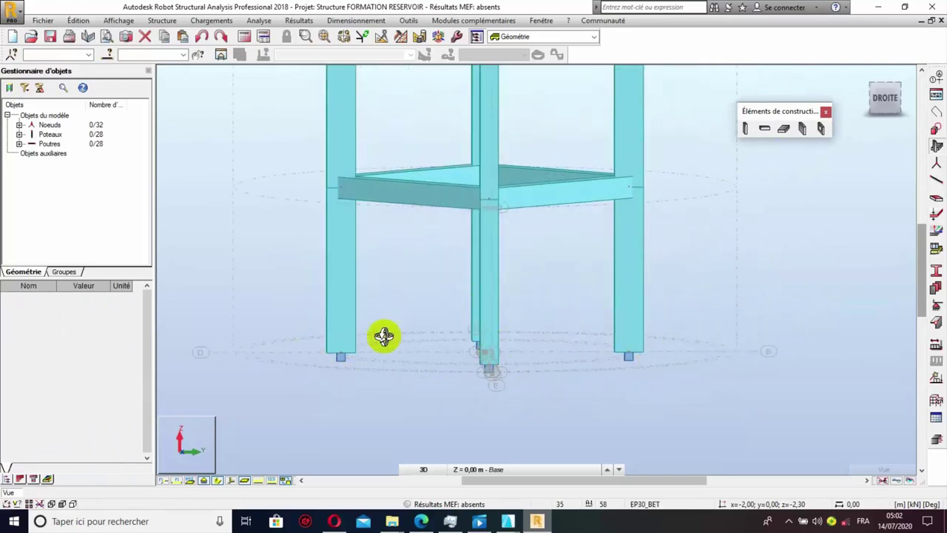
scroll(482, 407, down, 5)
scroll(506, 398, down, 3)
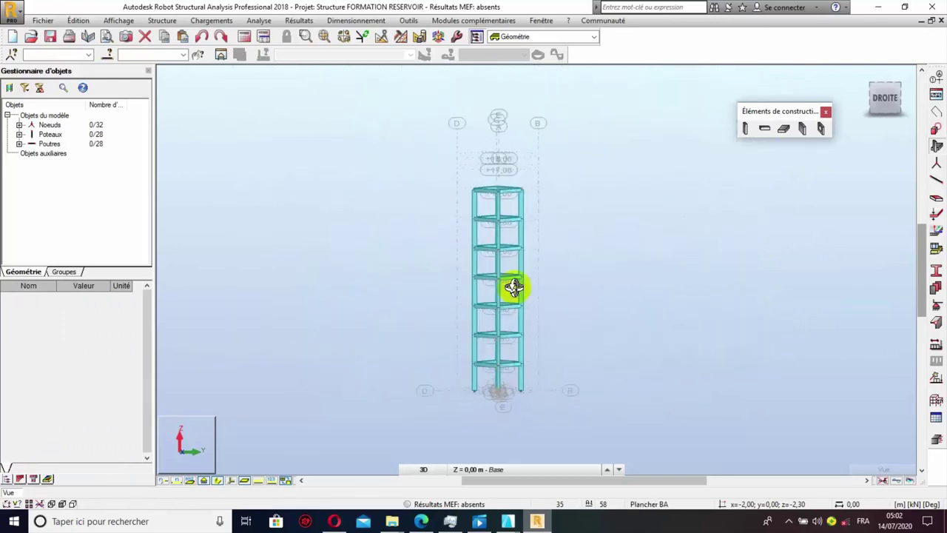
scroll(514, 168, up, 1)
scroll(522, 194, down, 1)
scroll(503, 296, up, 5)
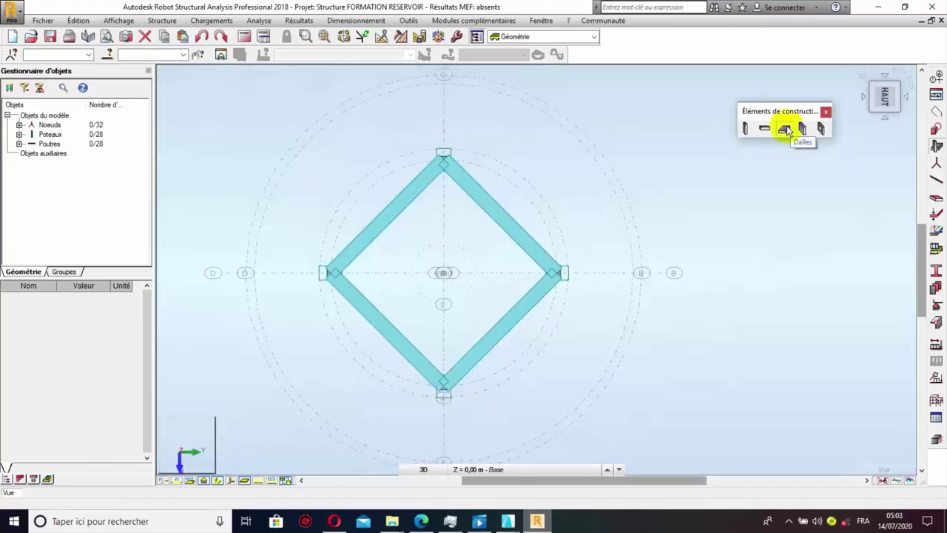
- Define a new uniform 15 cm slab thickness named EP15_BA in the BETON material for the floors
click(786, 130)
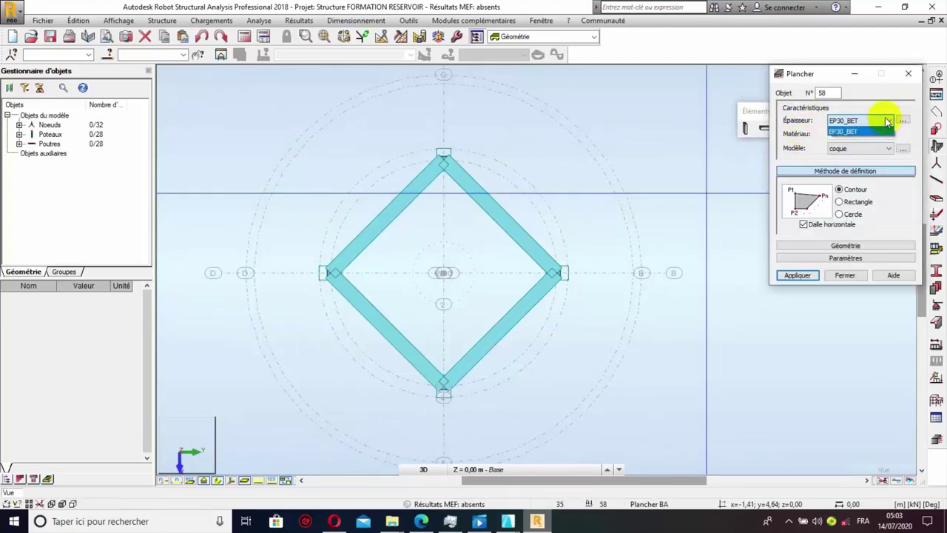
click(891, 122)
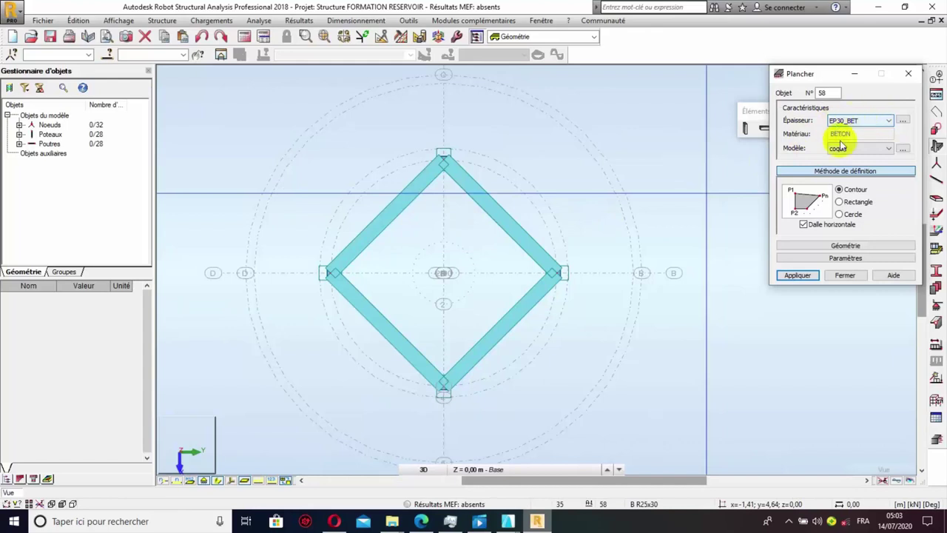
click(888, 150)
click(888, 150)
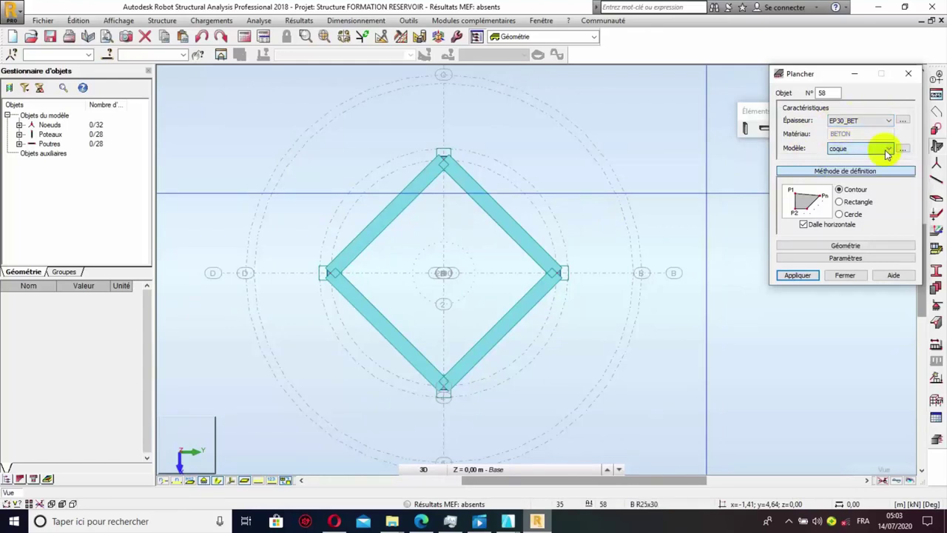
click(903, 122)
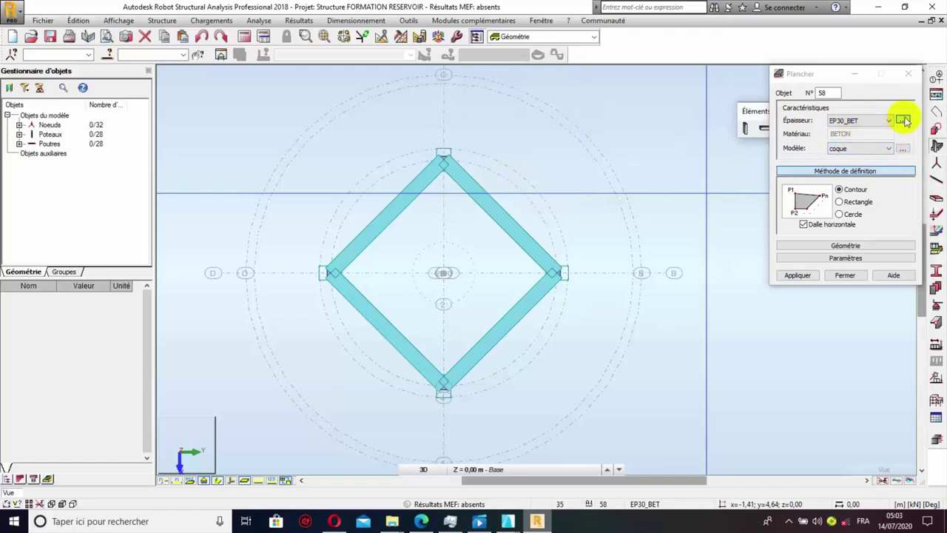
click(901, 121)
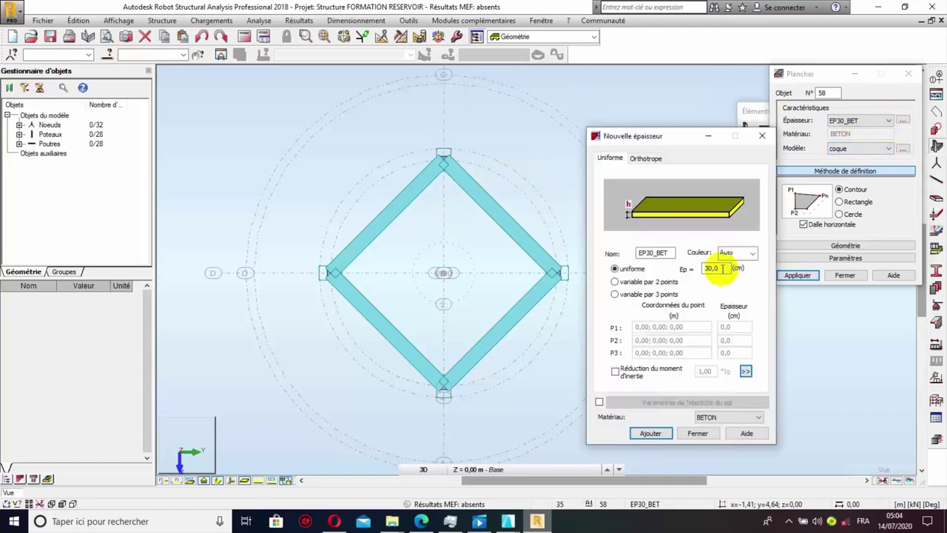
text(15)
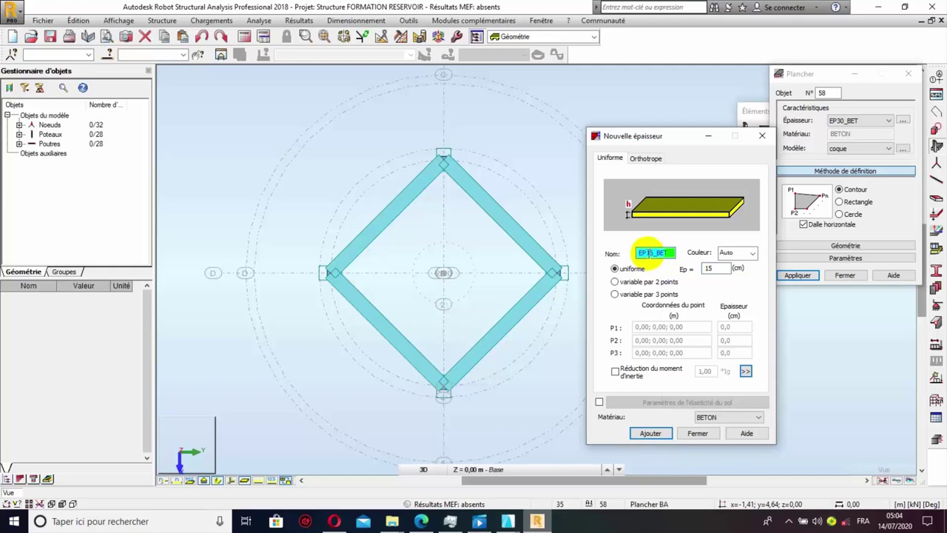
text(EP15_BA)
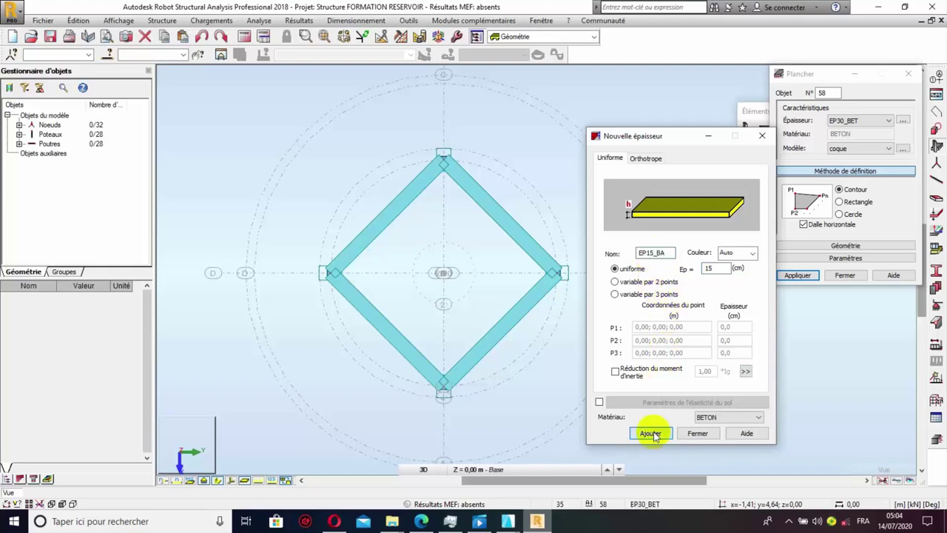
click(701, 433)
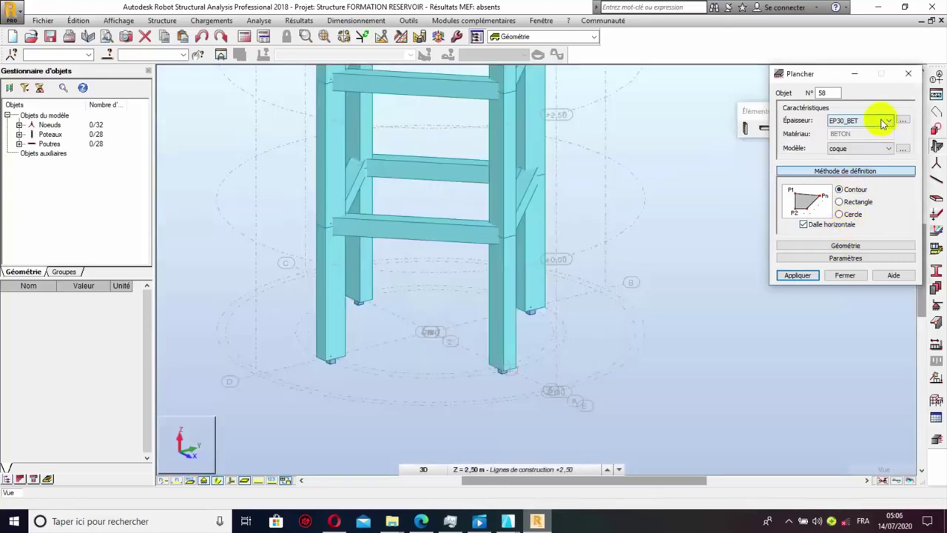
- Create a rectangular EP15_BA slab through the column-beam nodes at level ±0,00
click(884, 121)
click(847, 132)
click(839, 201)
click(333, 227)
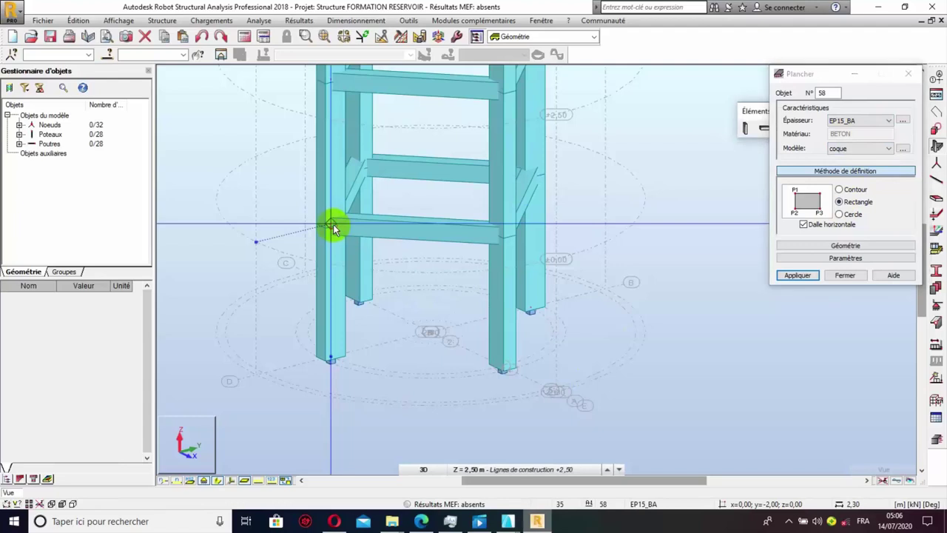
click(507, 220)
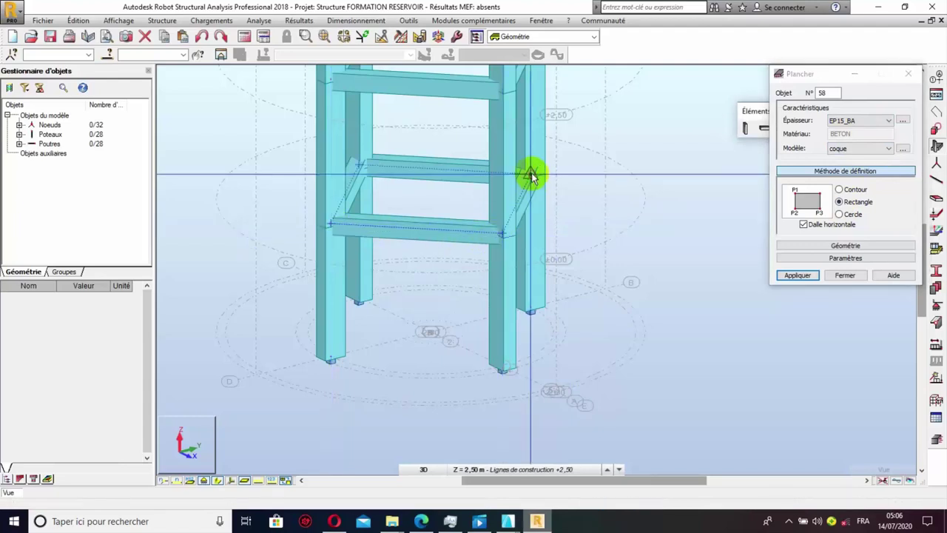
click(531, 175)
- Create a second rectangular slab through the column-beam nodes at level +2,50
middle_drag(332, 153, 332, 197)
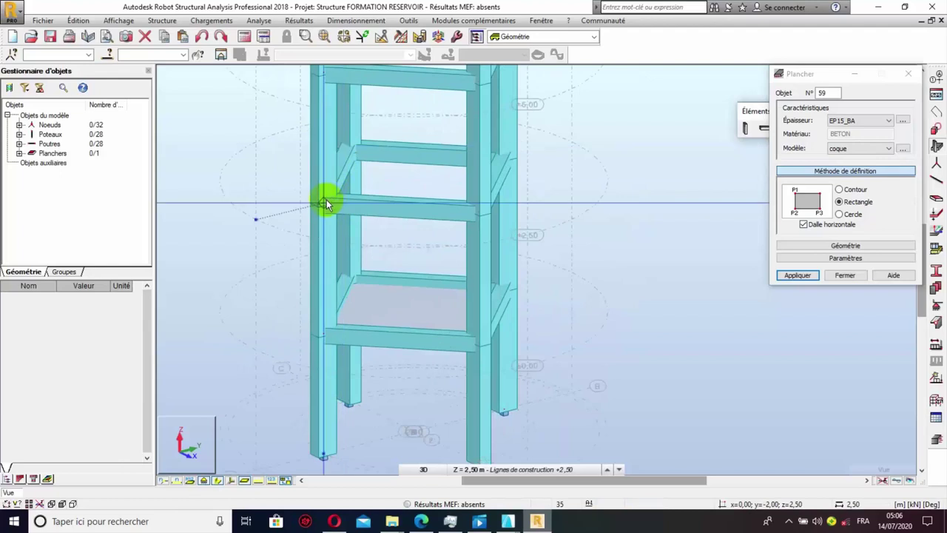
click(330, 205)
click(480, 211)
click(506, 159)
- Rotate to the tower top, display the XY plan at construction level +15,00, and select a beam there
right_click(590, 259)
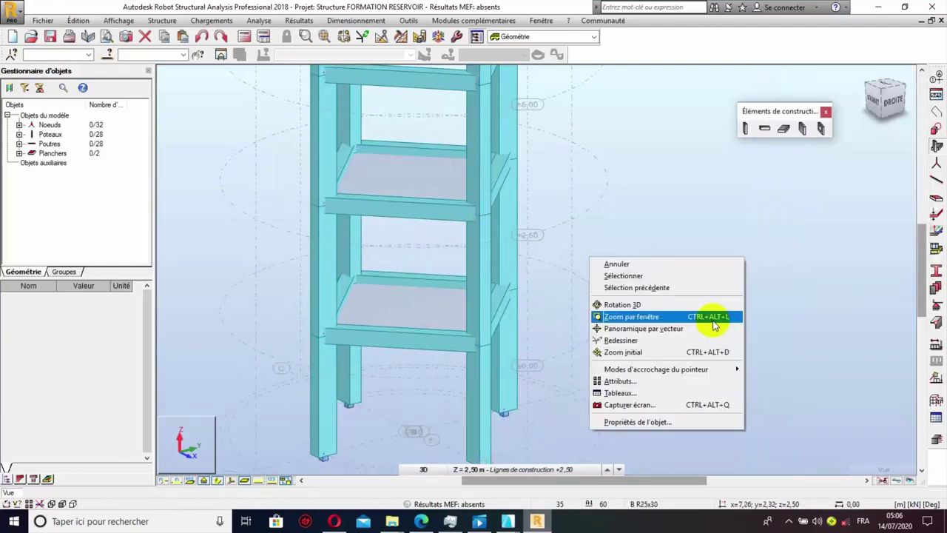
click(635, 302)
drag(634, 302, 362, 142)
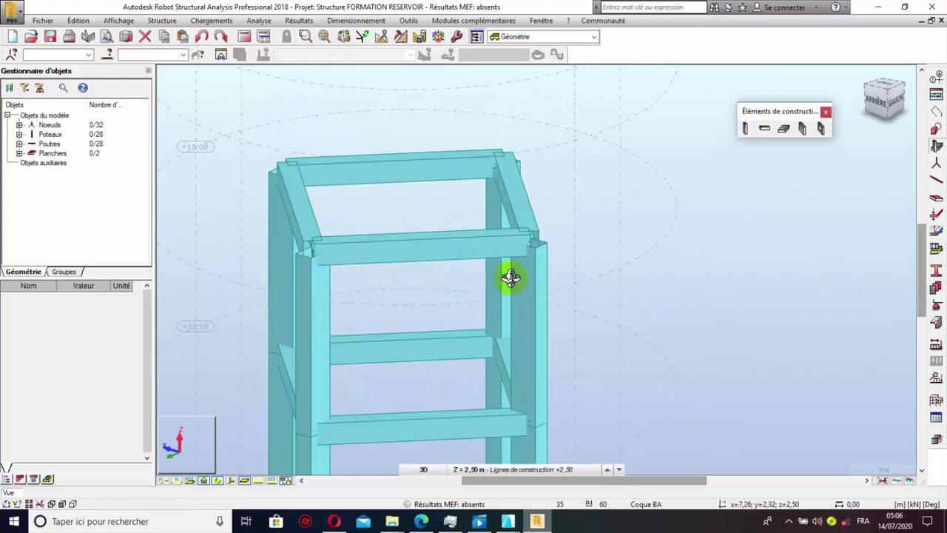
click(426, 471)
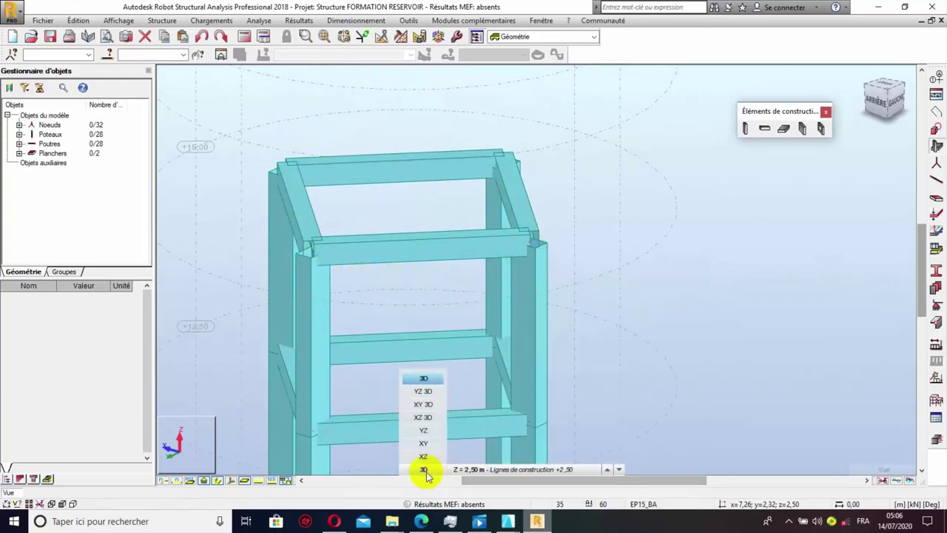
click(423, 470)
click(606, 469)
click(607, 469)
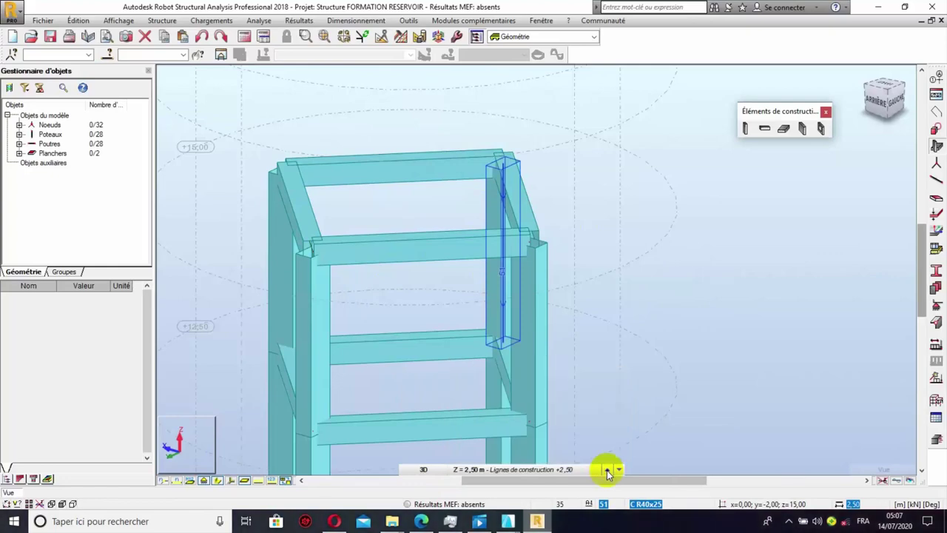
click(585, 471)
click(592, 364)
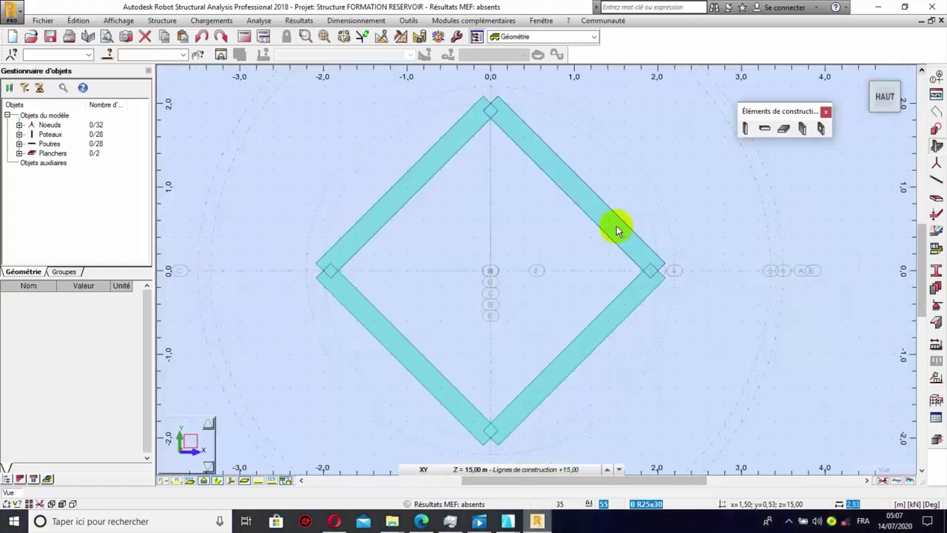
click(629, 299)
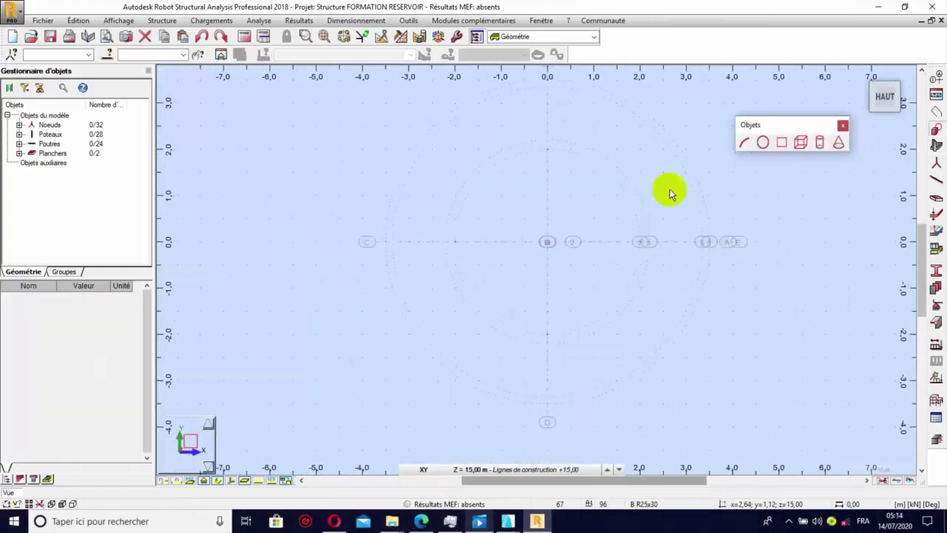
- Reselect construction level +15,00 as the working level of the plan view
click(529, 466)
click(573, 403)
click(575, 469)
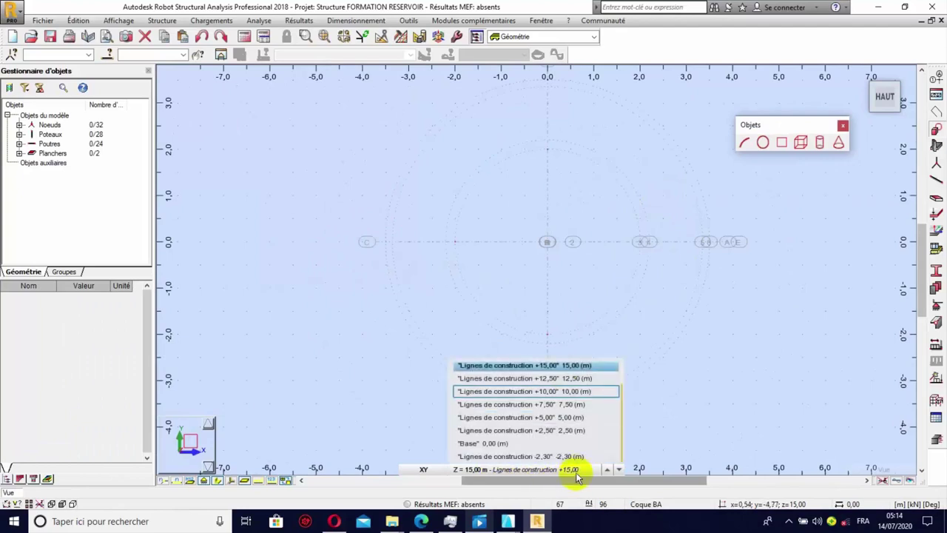
click(540, 366)
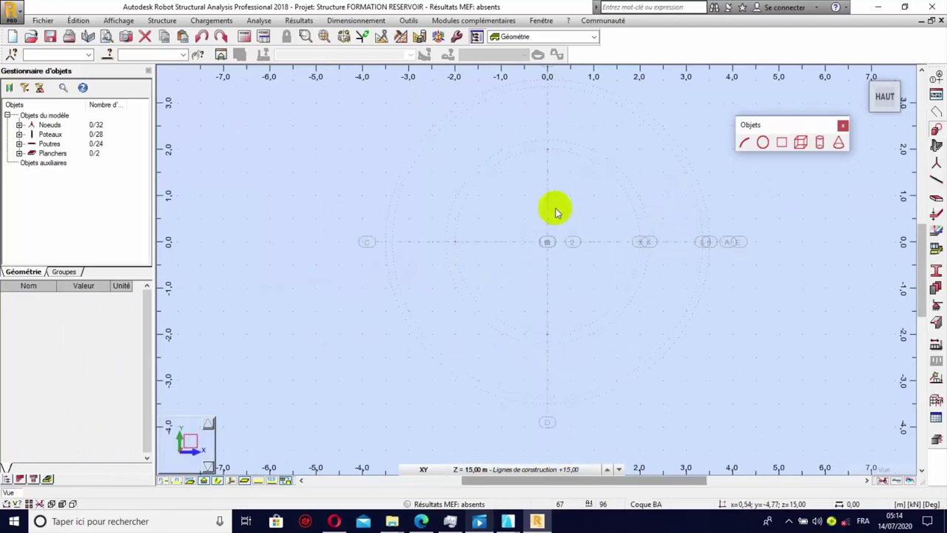
- Switch to ArchiCAD and examine the circular ring beam beneath the tank in the 3D view
click(511, 521)
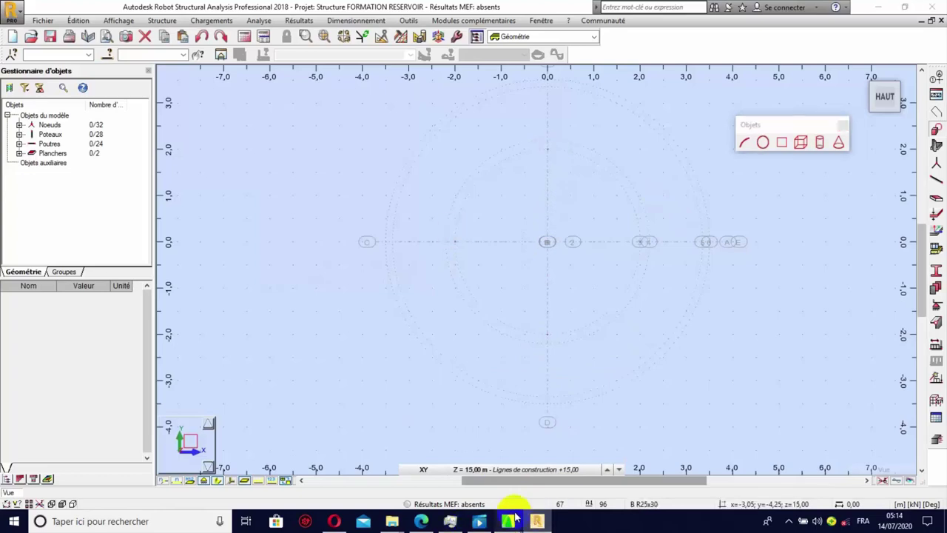
click(562, 474)
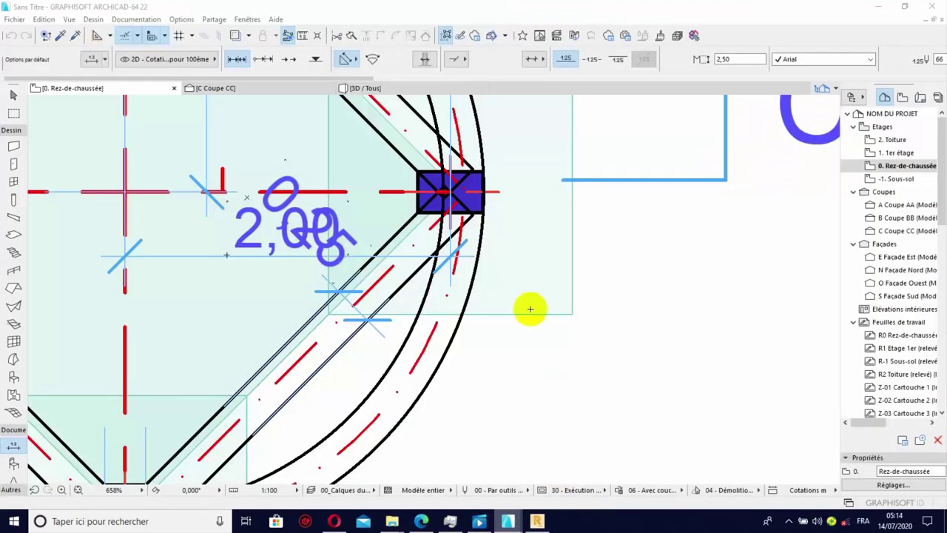
scroll(499, 278, down, 10)
click(369, 89)
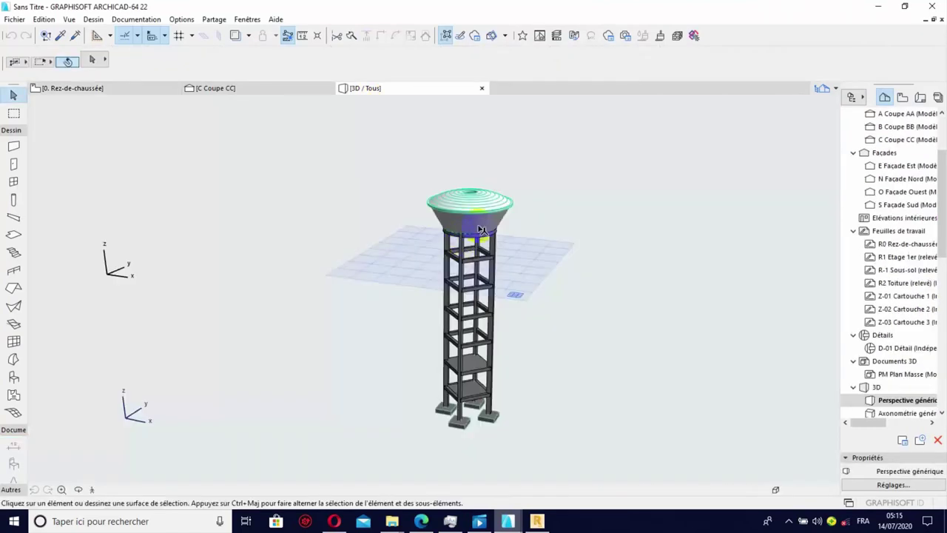
scroll(503, 250, up, 8)
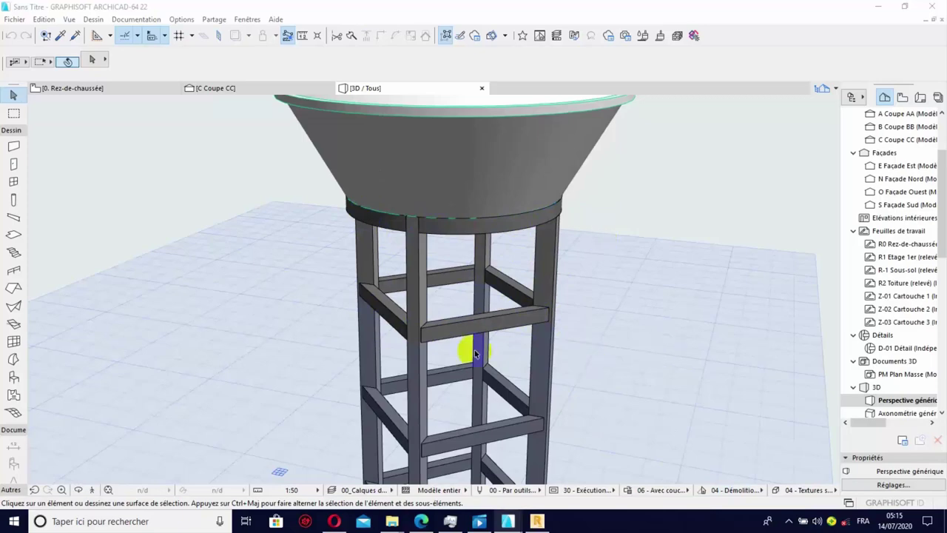
mouse_move(534, 518)
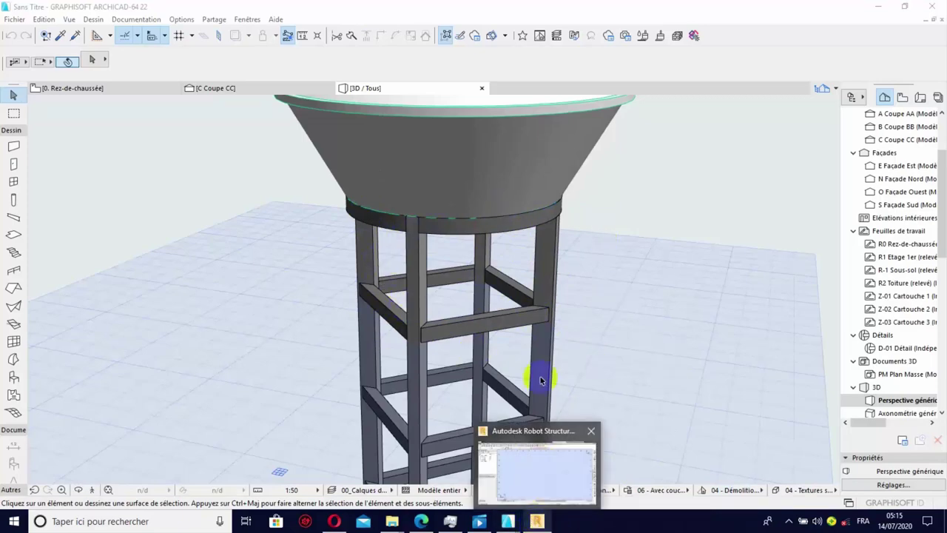
- Switch to Robot Structural Analysis and set up a centre-radius circle discretized into 36 edges with bars created
click(538, 521)
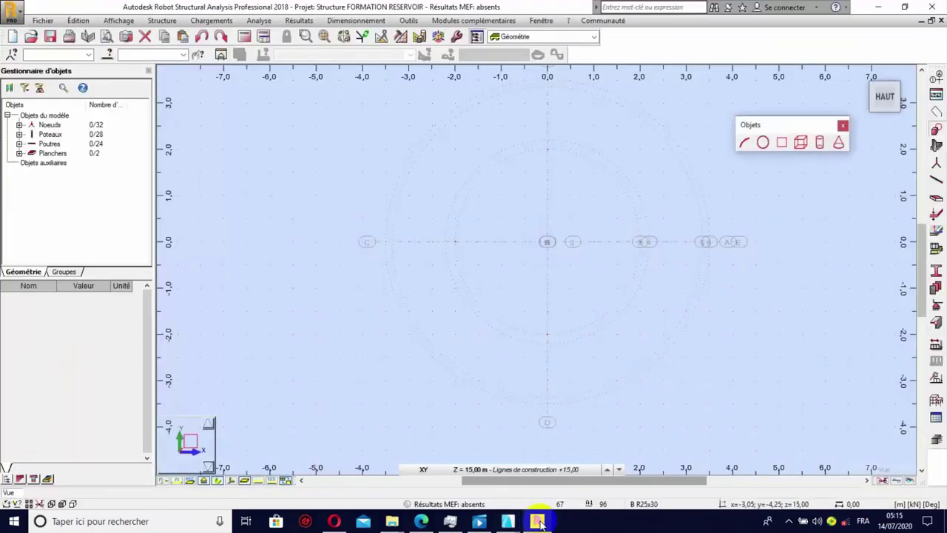
click(843, 127)
click(934, 129)
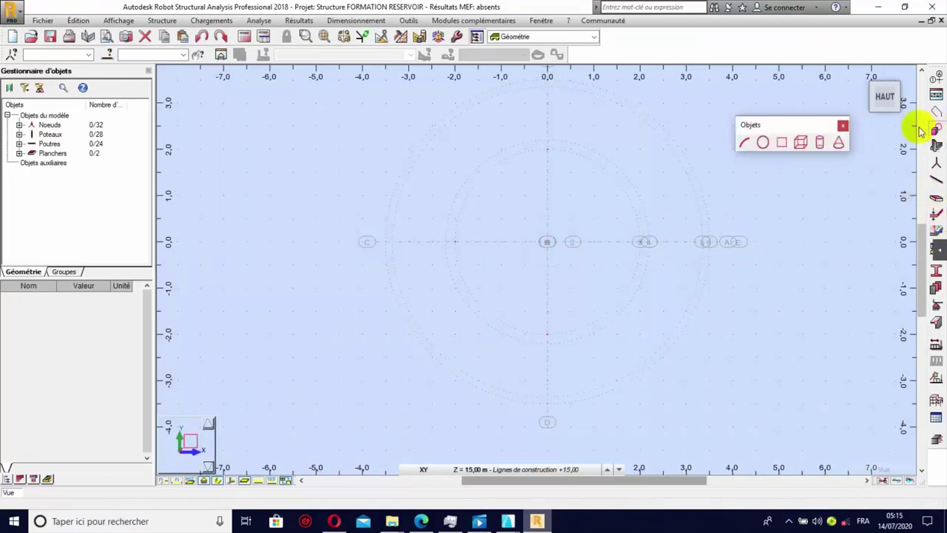
click(764, 143)
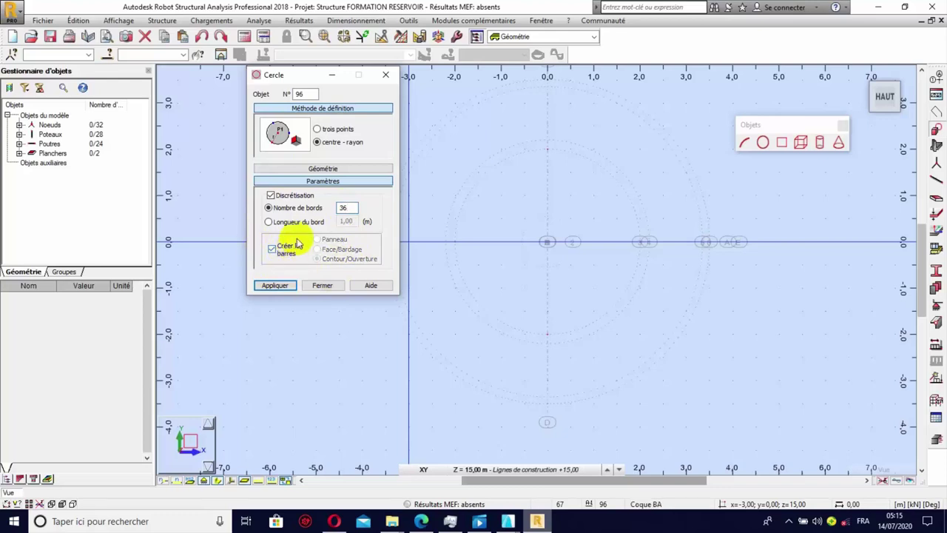
- Set the default bar properties for the circle to type Poutre BA and section B R25x30
click(936, 182)
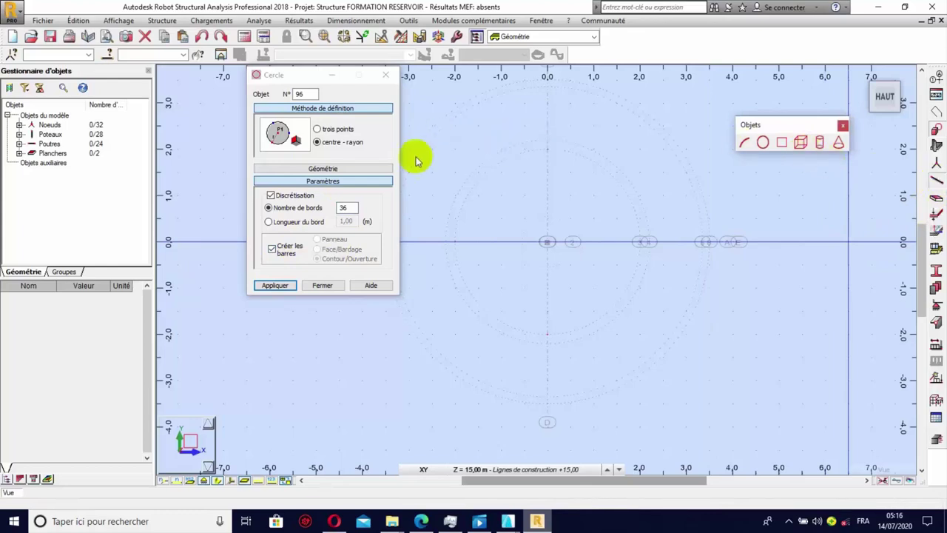
click(934, 216)
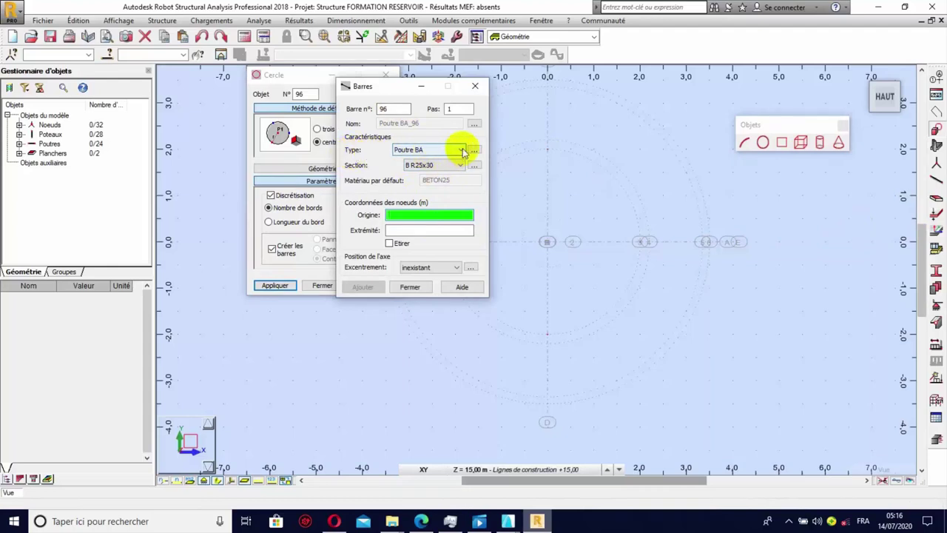
click(462, 150)
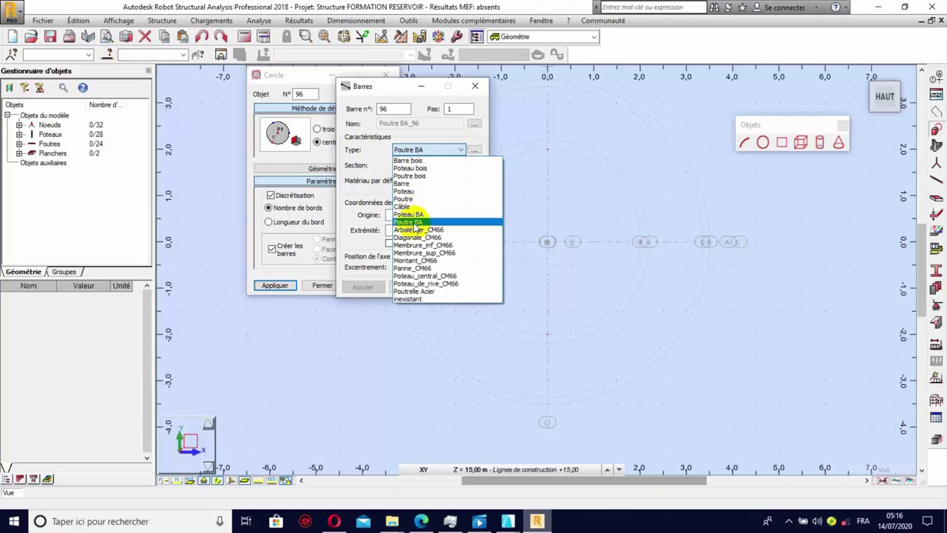
click(415, 222)
click(460, 165)
click(420, 191)
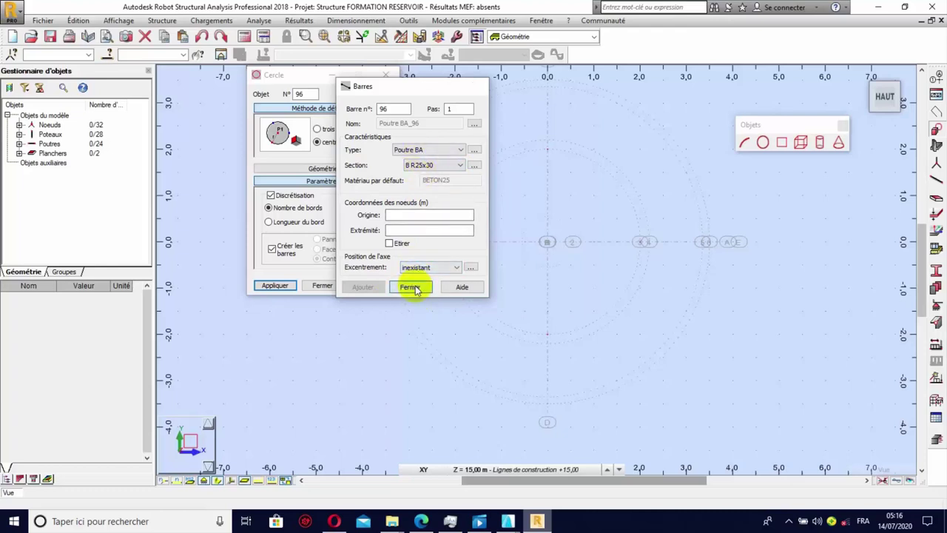
- Draw the circular ring beam at +15,00 centred on the origin with a 2 m radius
click(412, 287)
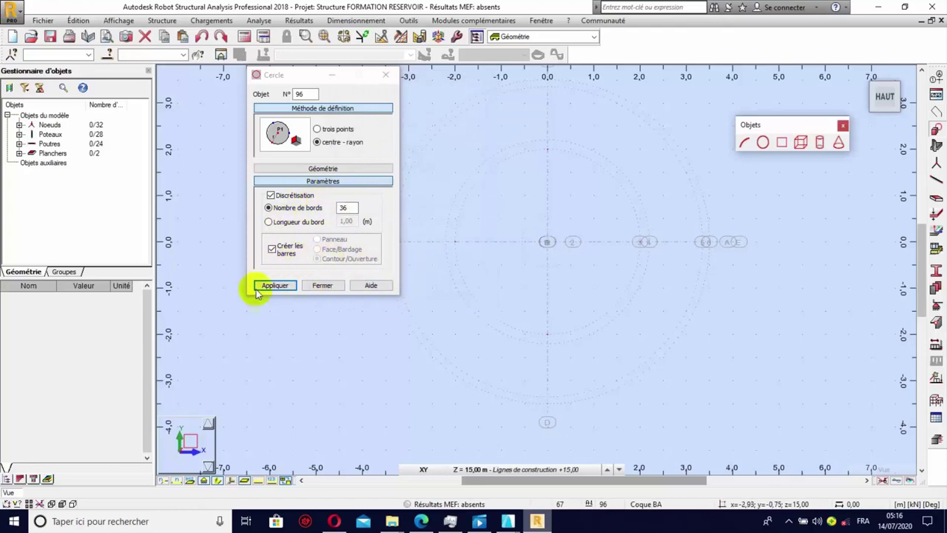
click(552, 241)
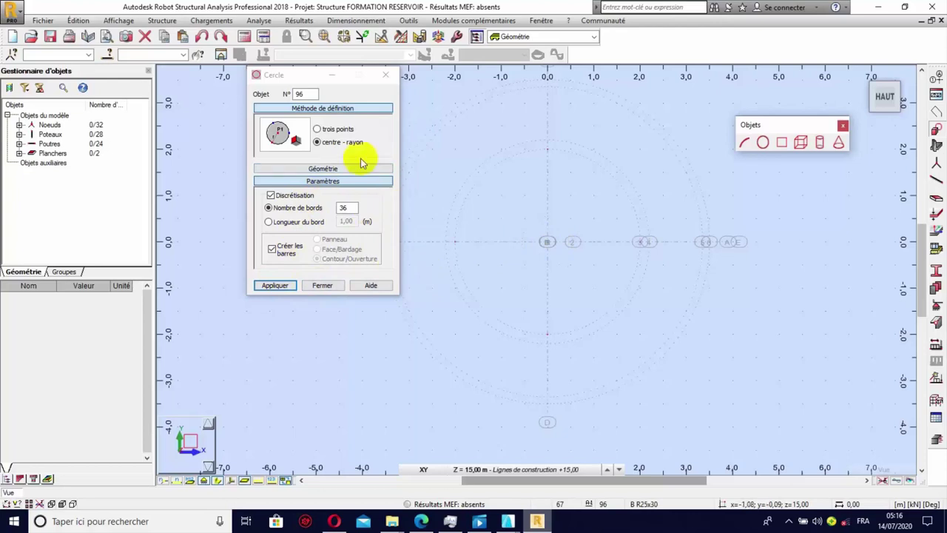
click(380, 143)
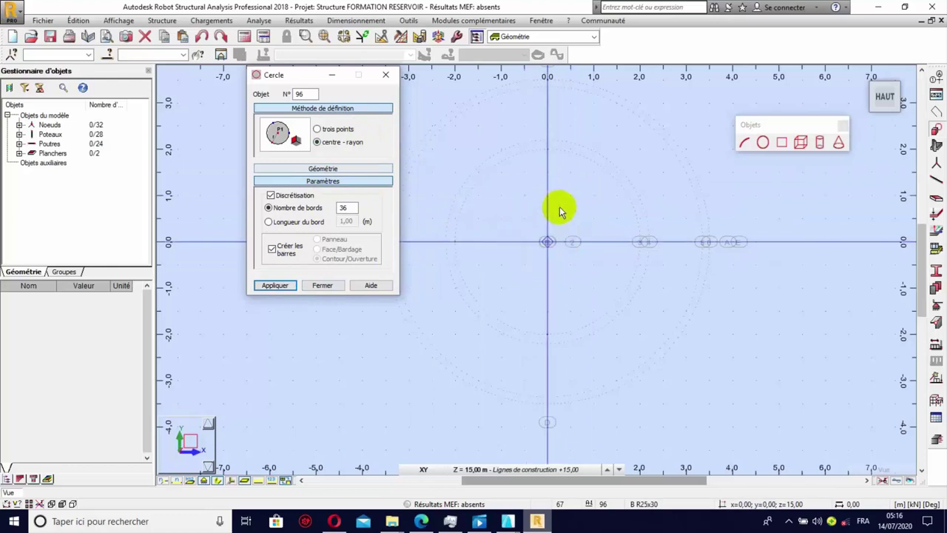
click(549, 246)
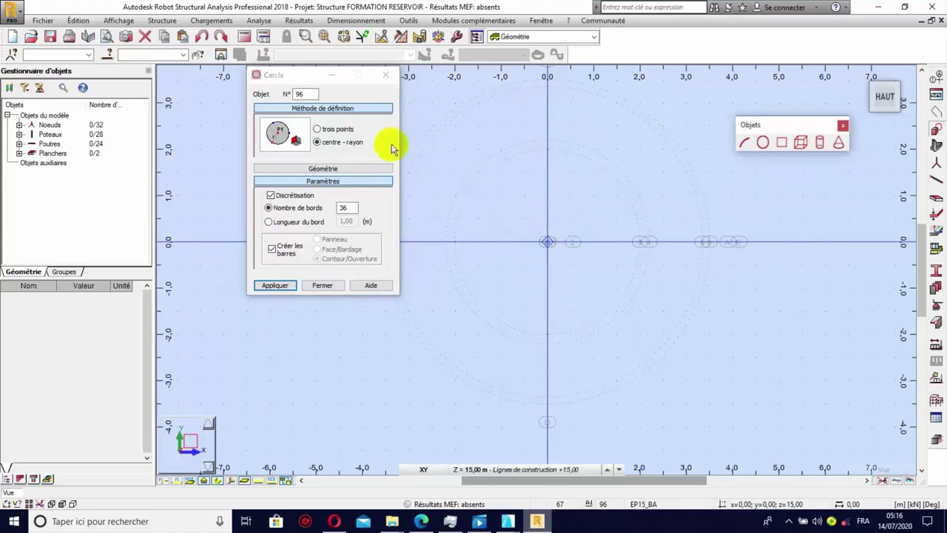
click(547, 334)
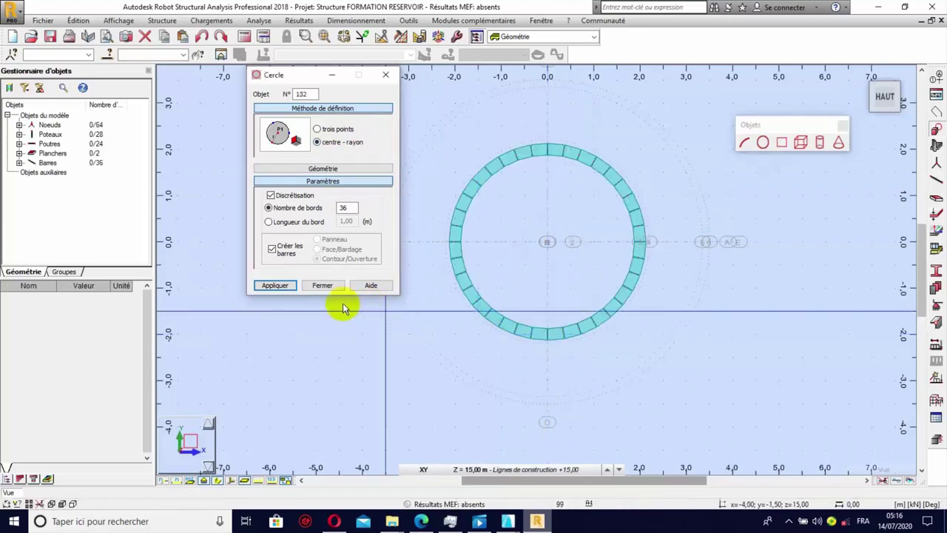
click(323, 285)
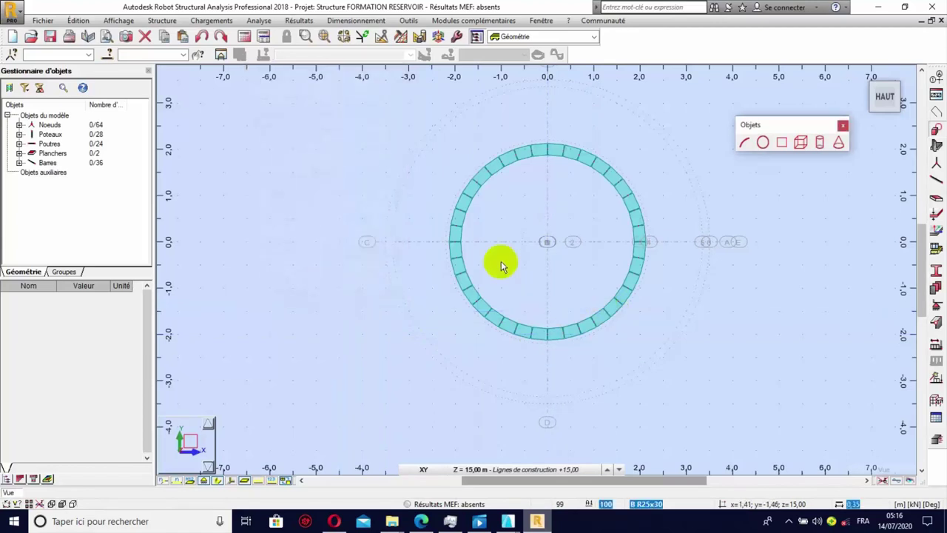
click(600, 314)
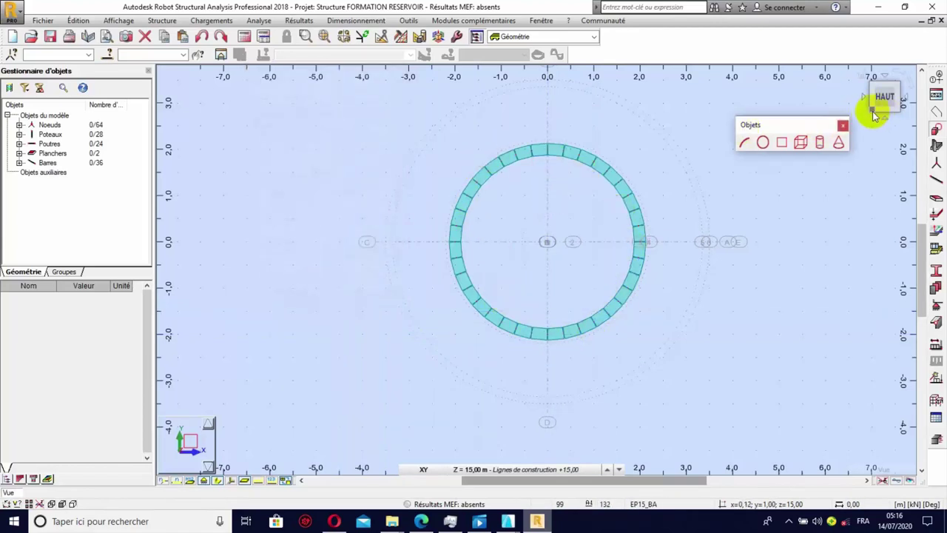
- Examine in 3D how the circular ring beam sits on the column heads at +15,00
drag(874, 114, 649, 297)
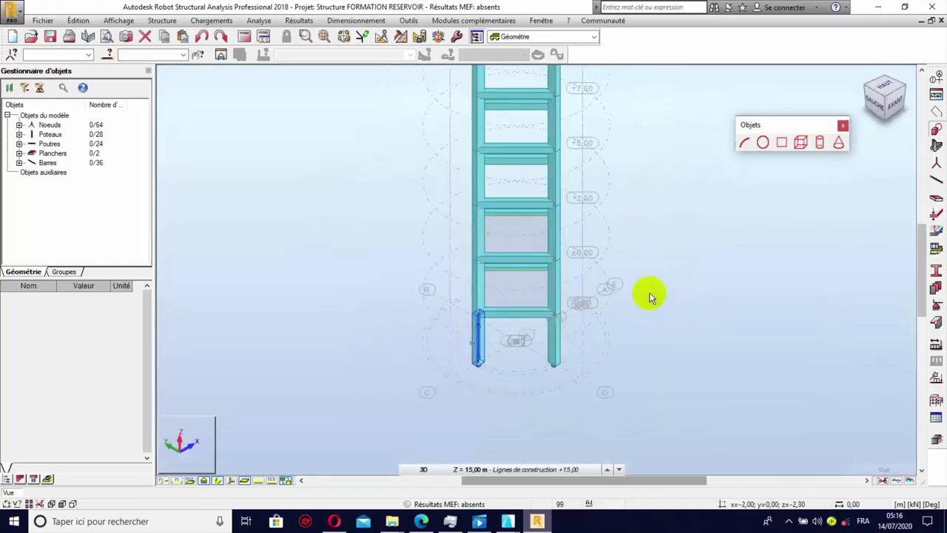
right_click(702, 309)
click(661, 361)
drag(668, 304, 543, 188)
scroll(521, 107, up, 10)
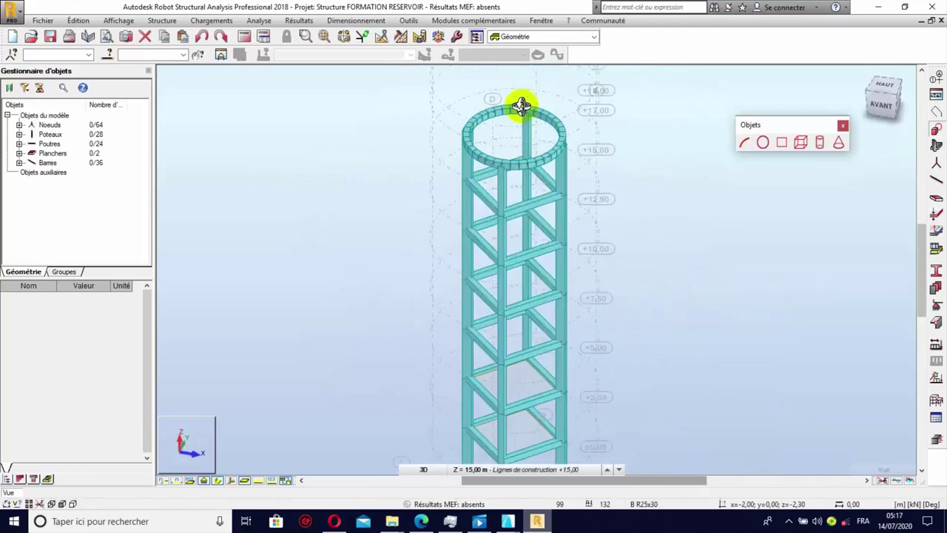
scroll(518, 289, down, 5)
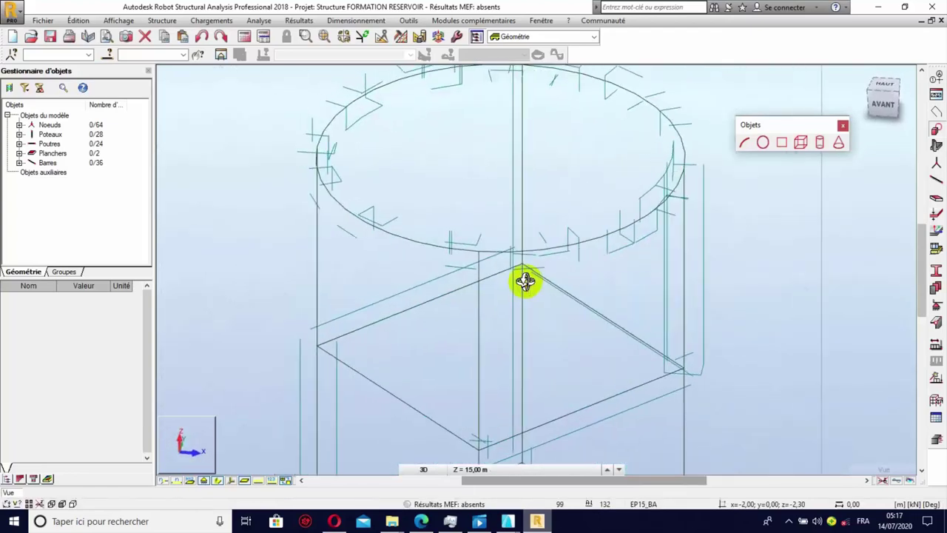
drag(486, 311, 437, 212)
scroll(426, 211, up, 3)
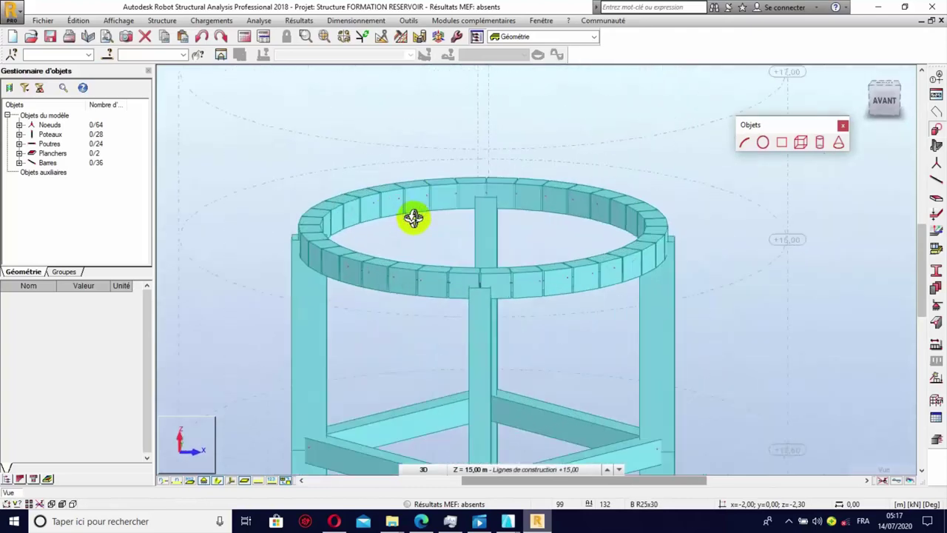
scroll(469, 338, down, 6)
drag(469, 338, 465, 274)
scroll(454, 325, down, 4)
scroll(469, 217, up, 2)
scroll(469, 211, down, 2)
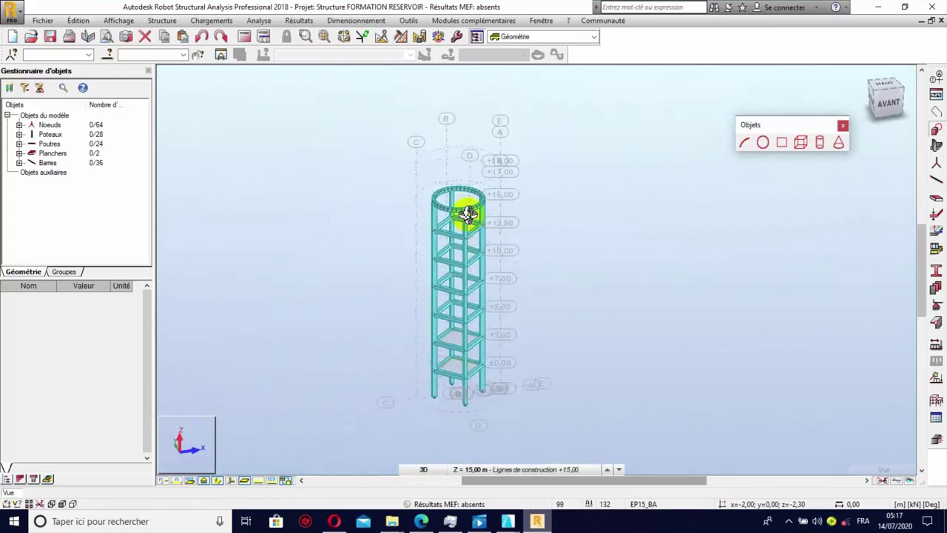
scroll(474, 219, up, 4)
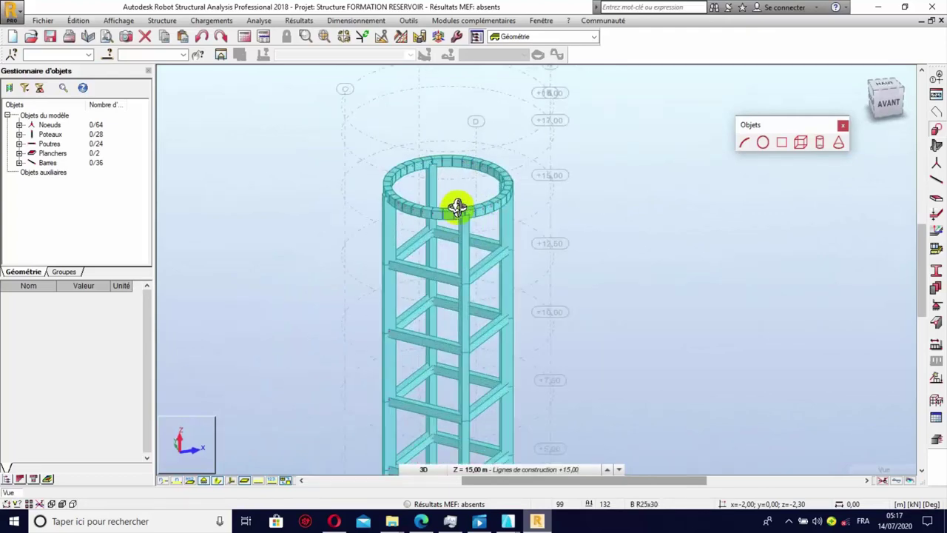
scroll(457, 201, up, 2)
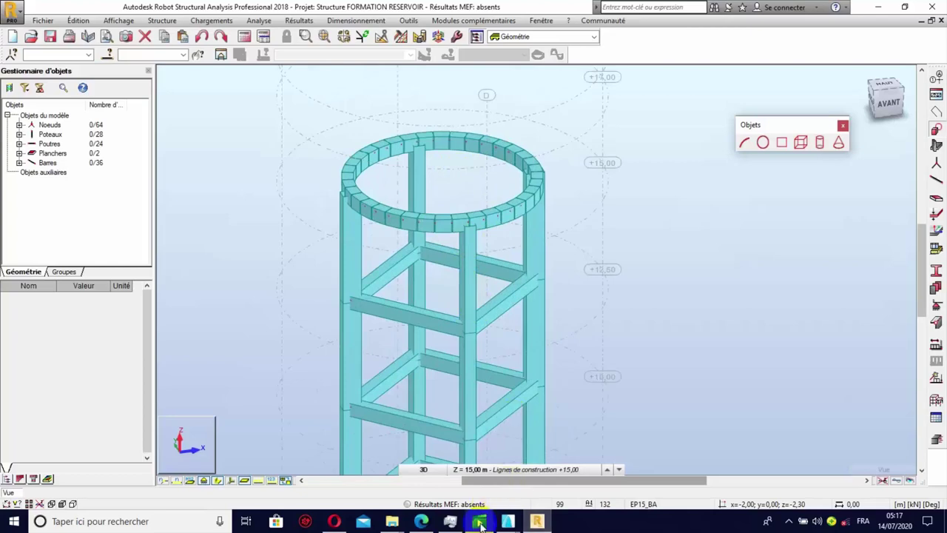
- Switch to ArchiCAD and examine the tank in the 3D view and its dimensioned section in the Rez-de-chaussée plan
mouse_move(507, 521)
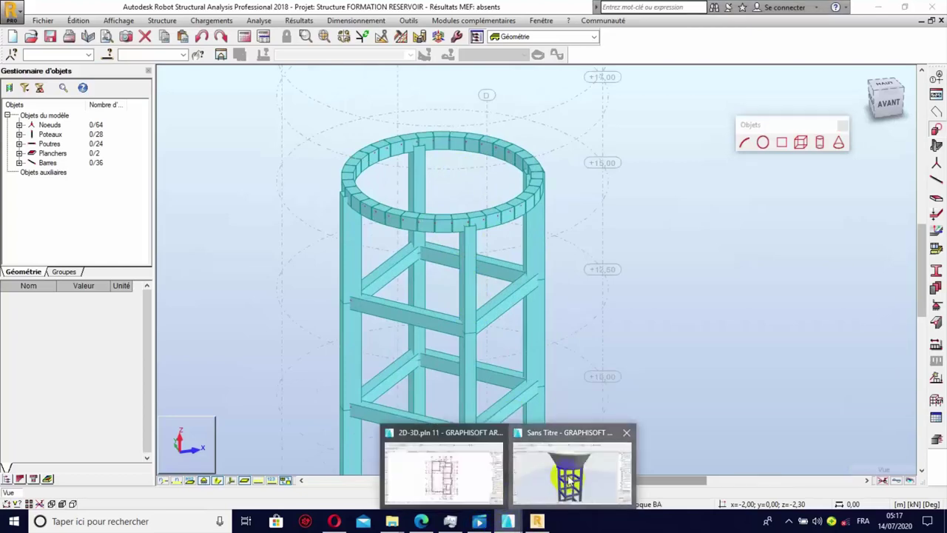
click(568, 479)
scroll(503, 385, down, 5)
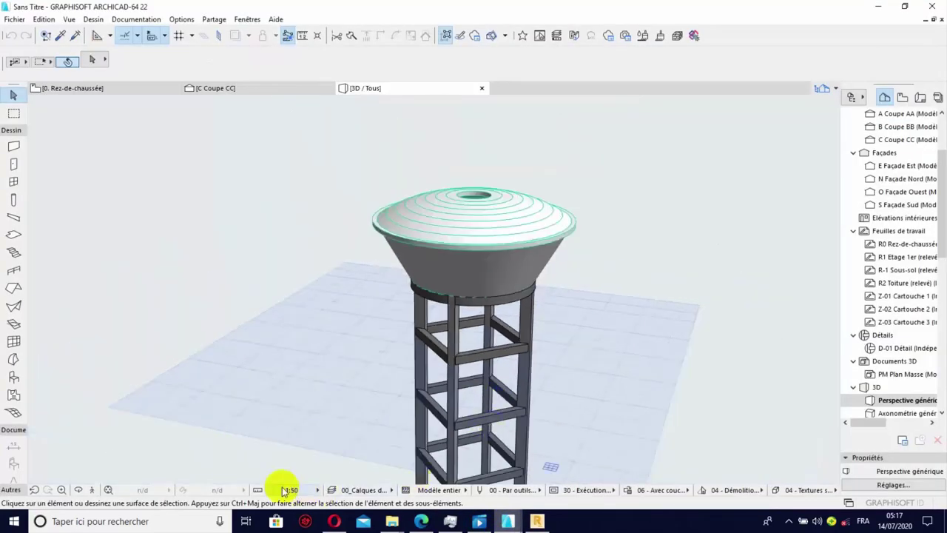
click(78, 490)
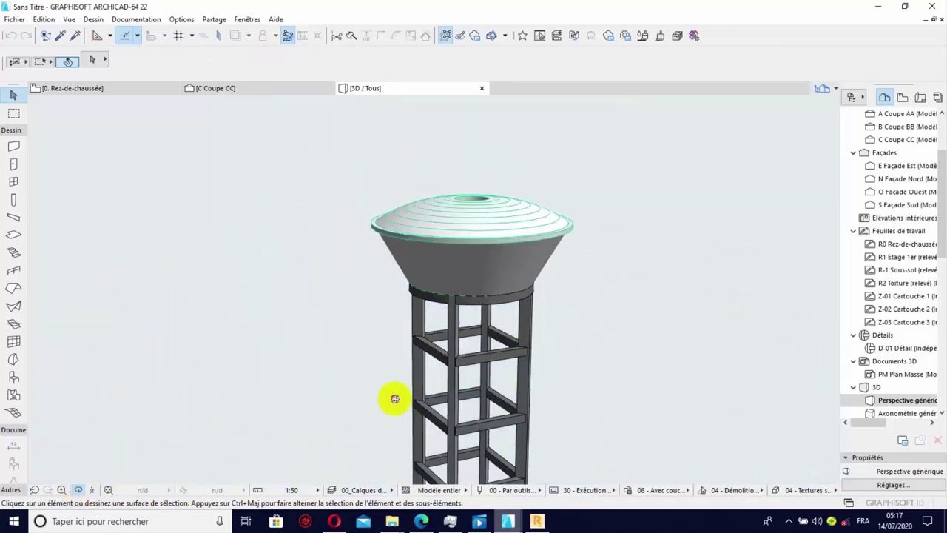
drag(391, 406, 545, 246)
drag(593, 267, 482, 372)
key(F2)
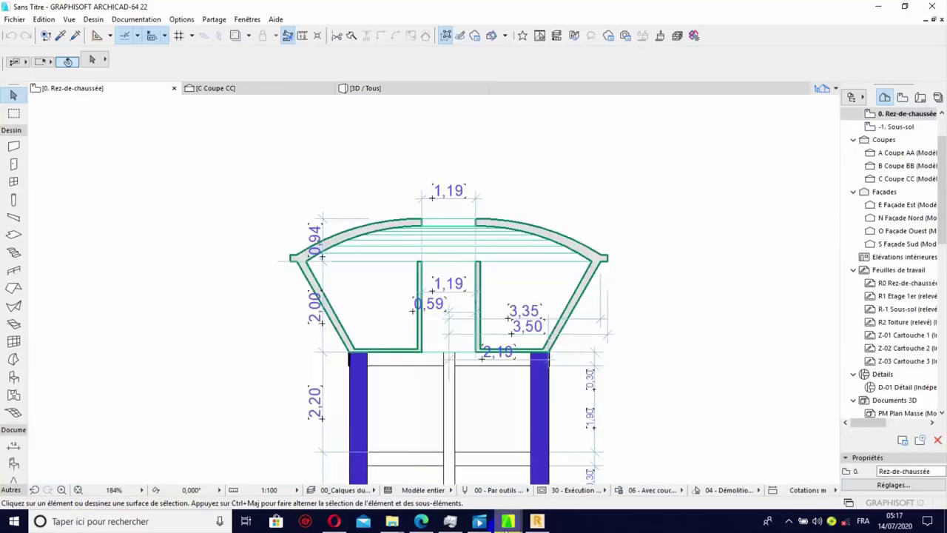
- Switch to Robot Structural Analysis and orient the model to the front view, centred on the tower
click(534, 523)
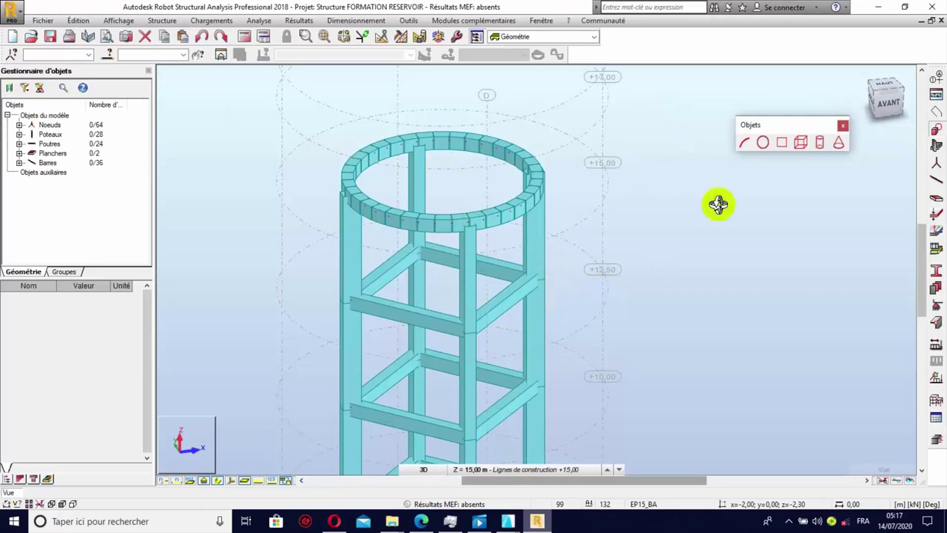
click(888, 105)
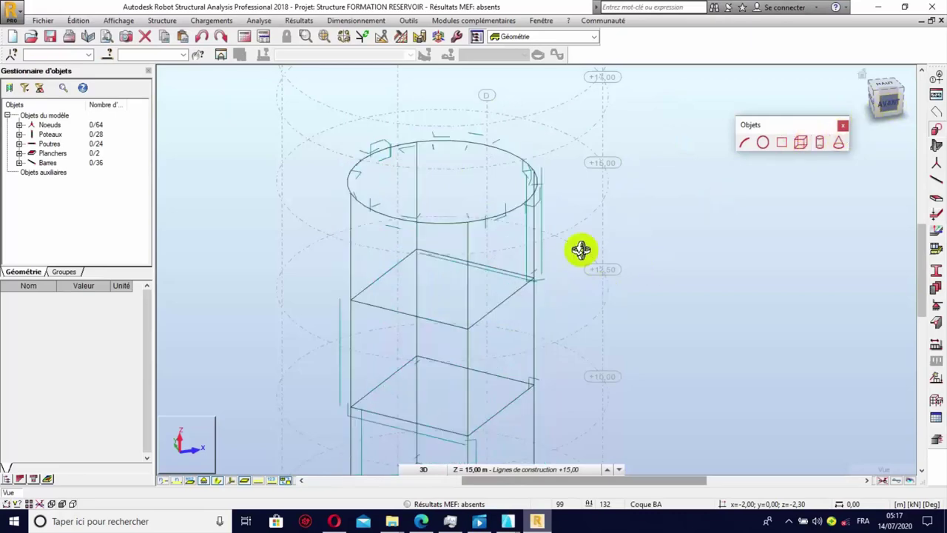
scroll(523, 148, down, 5)
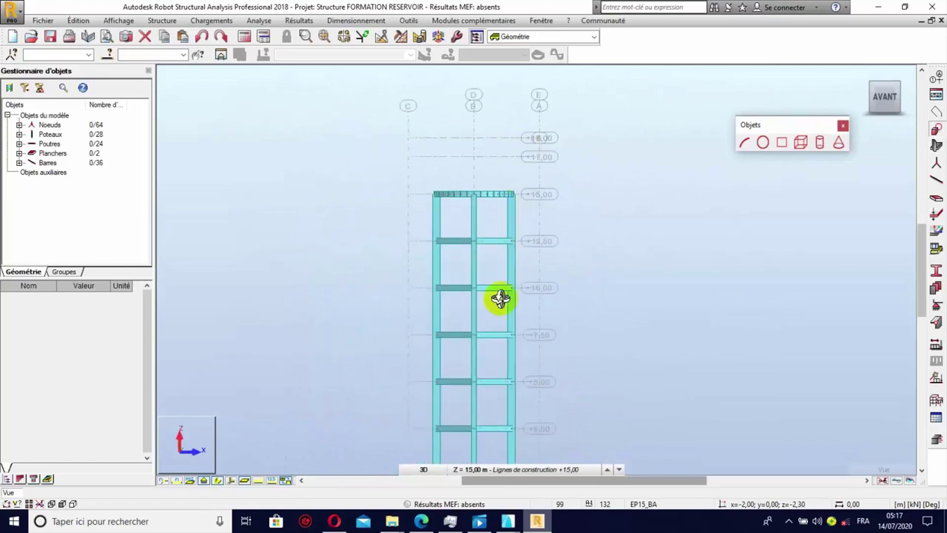
drag(498, 296, 479, 209)
- Draw the tank's inner wall as a vertical Ligne at x = 0.55 m, from +17,00 down to +15,00
click(937, 113)
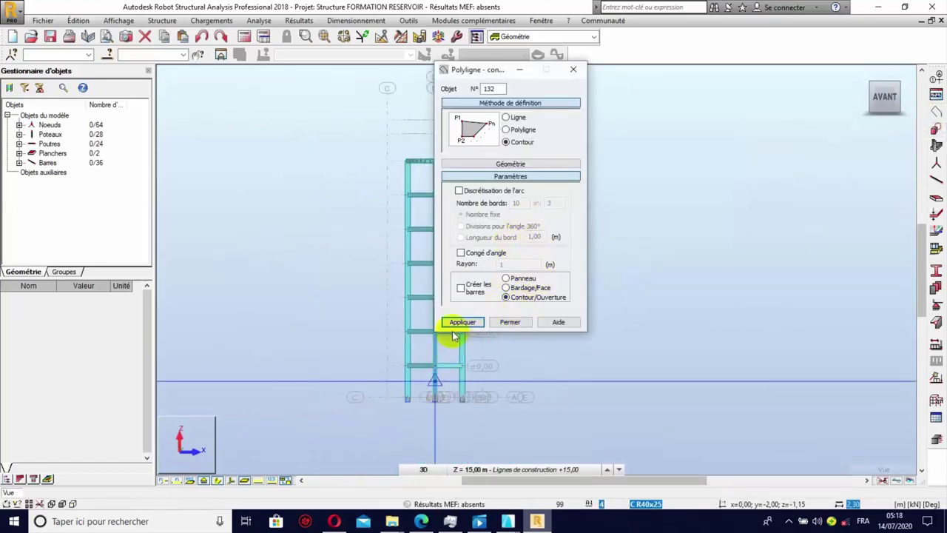
click(505, 118)
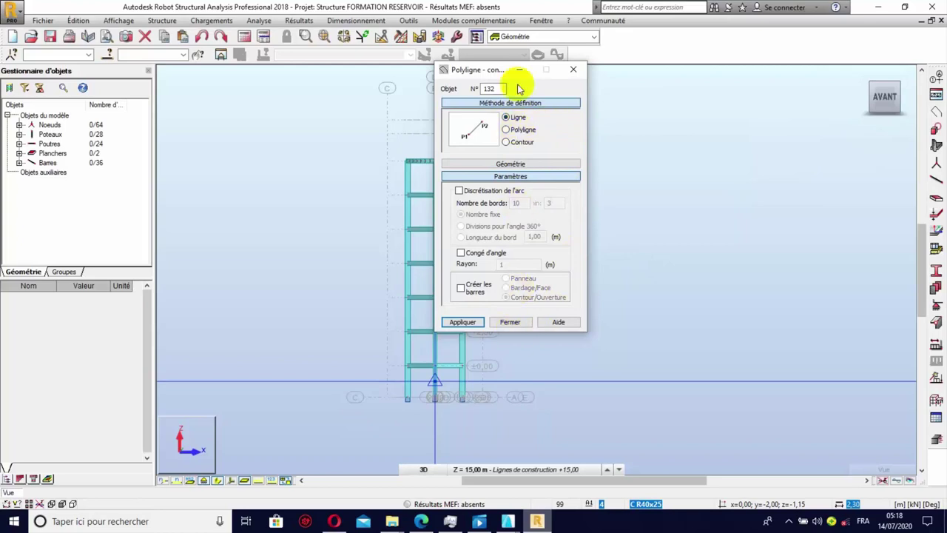
drag(497, 70, 752, 94)
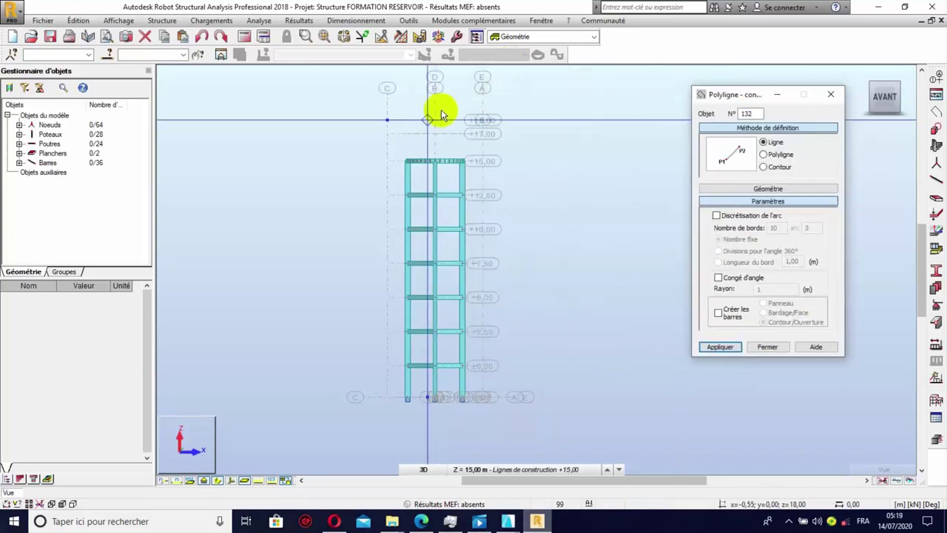
scroll(439, 111, up, 3)
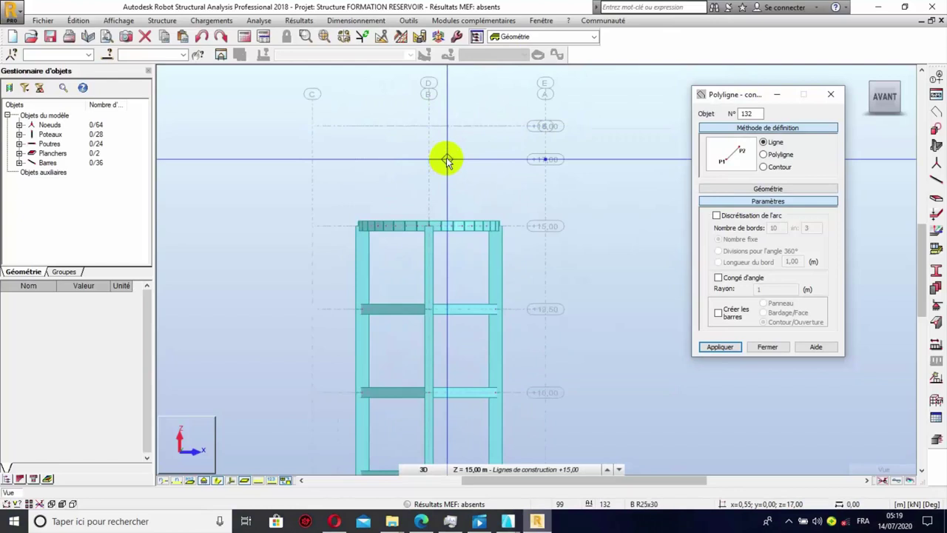
click(446, 159)
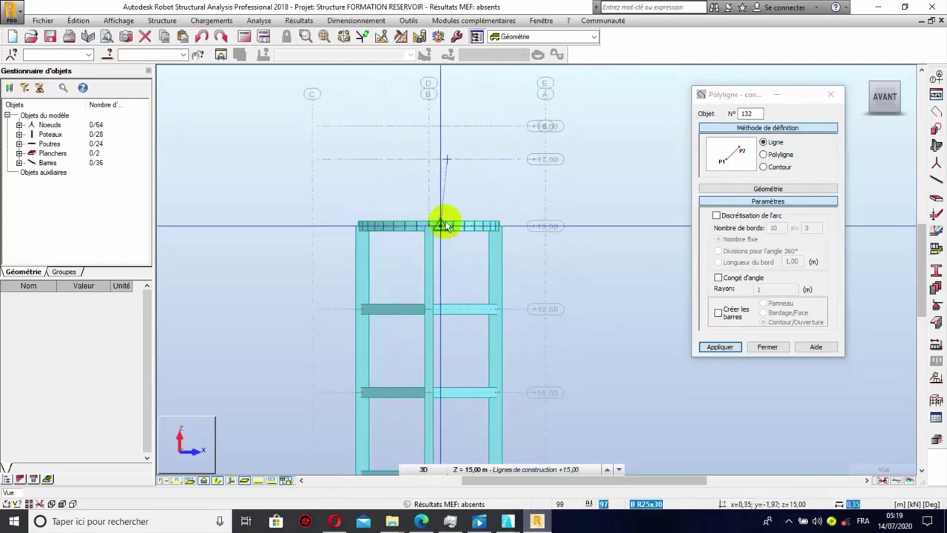
scroll(453, 218, up, 2)
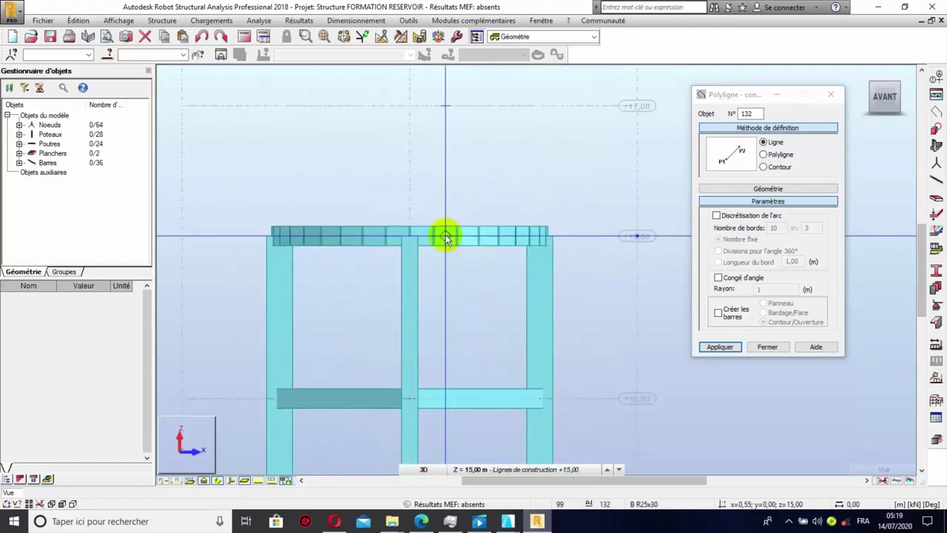
click(447, 235)
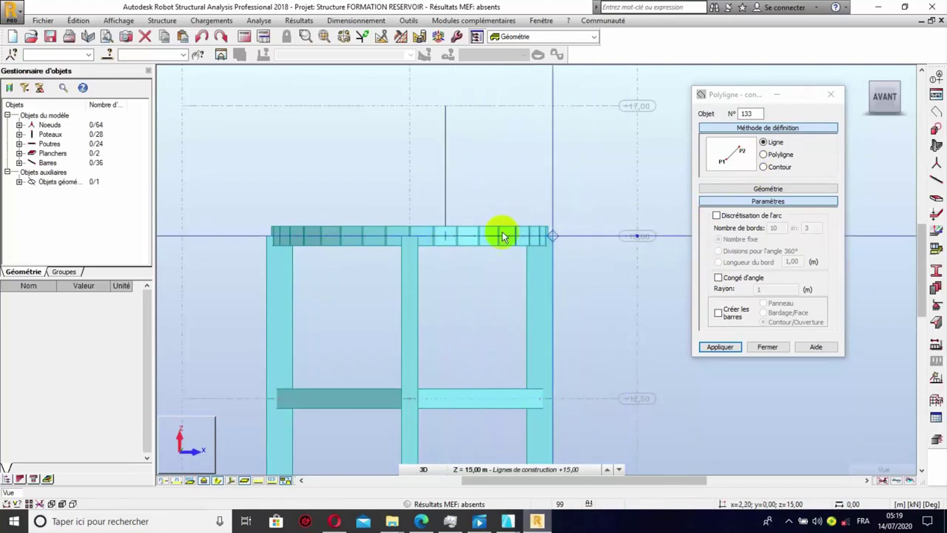
- Draw the tank's bottom line out to x = 2.20 m at +15,00, and its inclined wall line up to x = 3.35 m at +17,00
scroll(503, 237, down, 3)
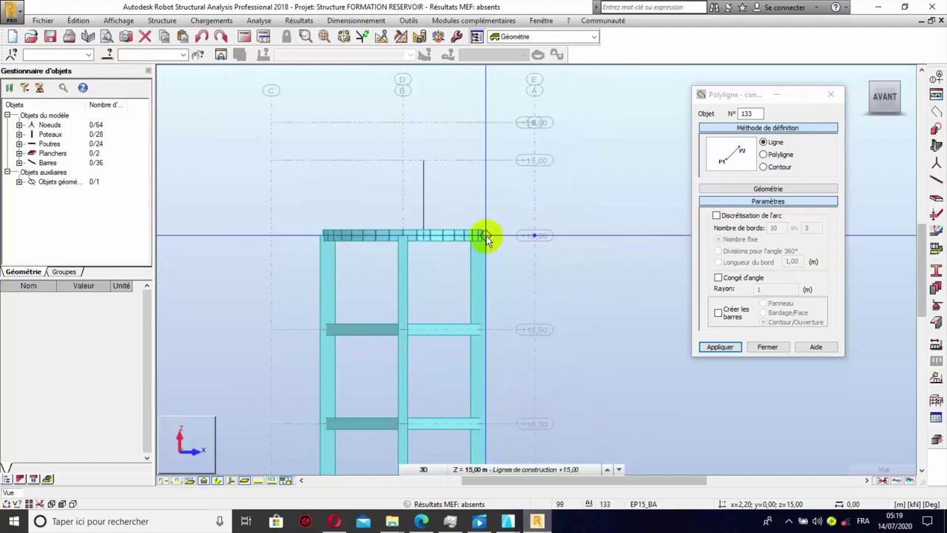
click(486, 236)
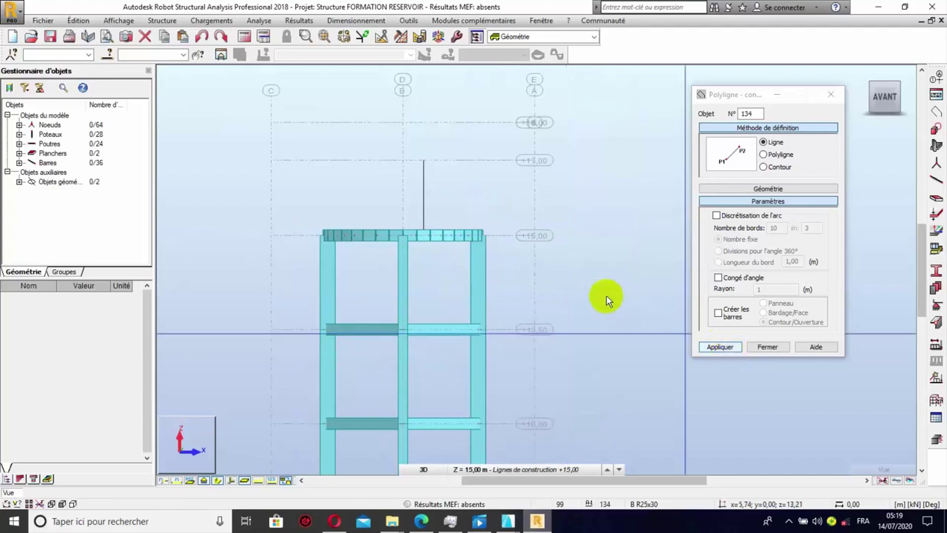
click(494, 234)
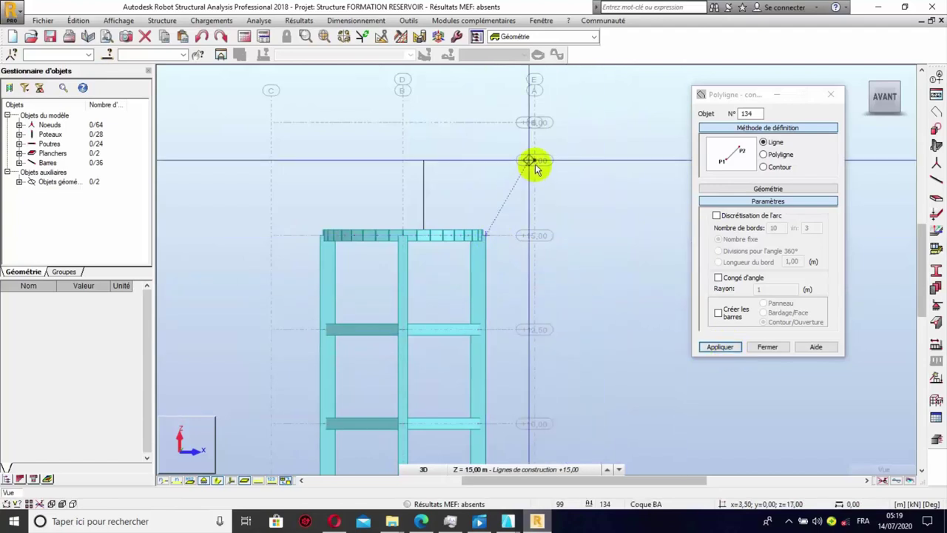
scroll(534, 164, up, 2)
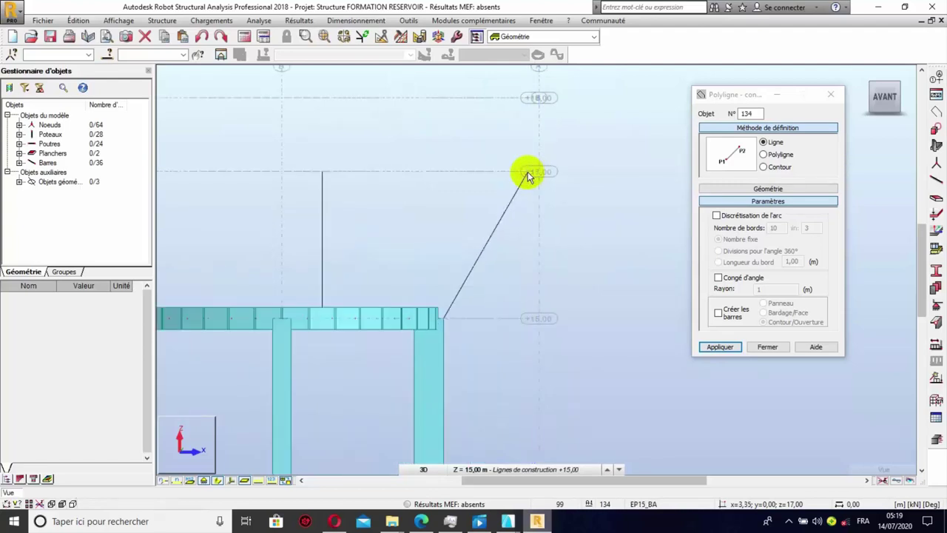
click(529, 172)
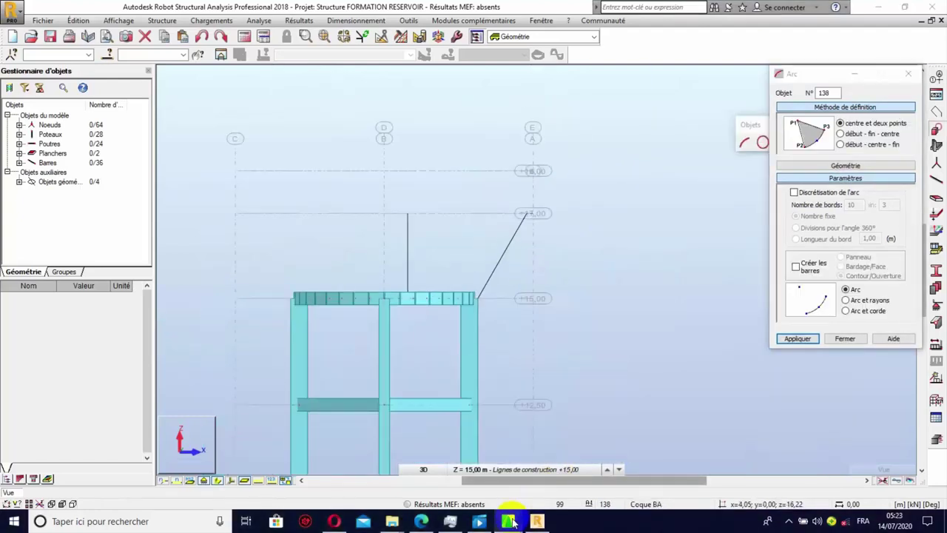
- Switch to ArchiCAD and examine the dome's curved profile and dimensions in the tank section
mouse_move(510, 522)
click(569, 469)
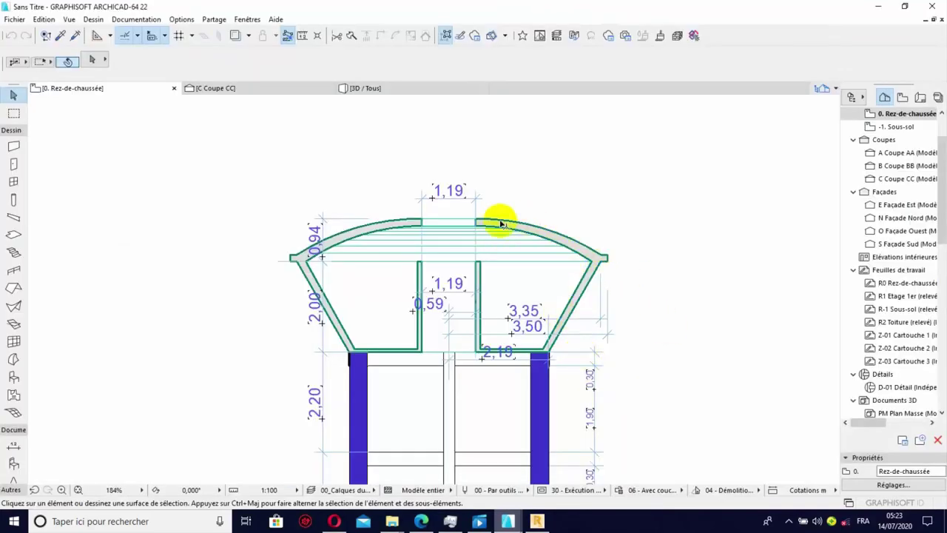
mouse_move(534, 525)
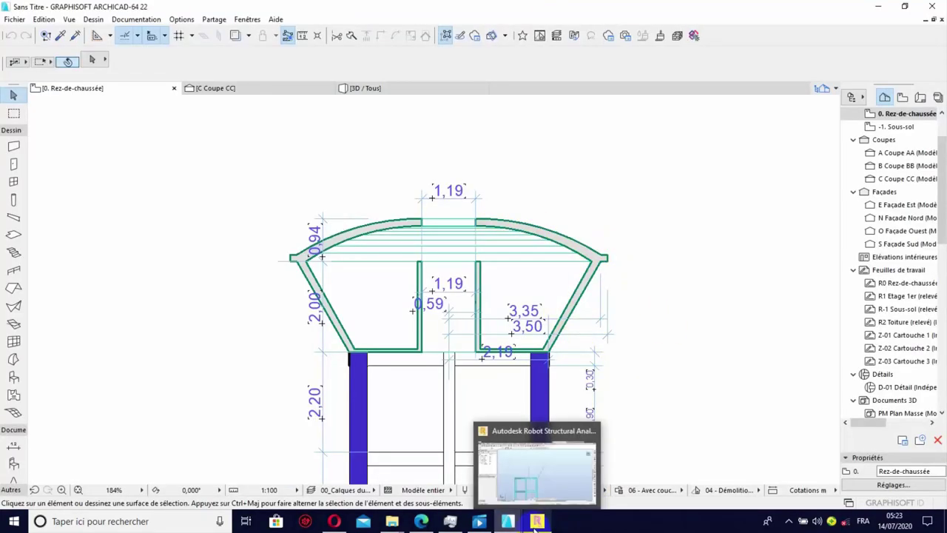
- Switch to Robot Structural Analysis
click(538, 470)
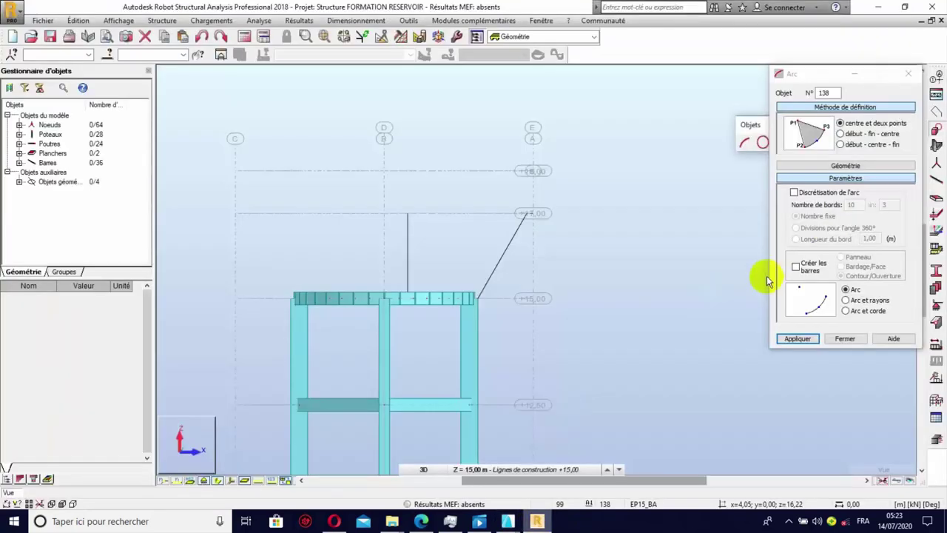
click(855, 74)
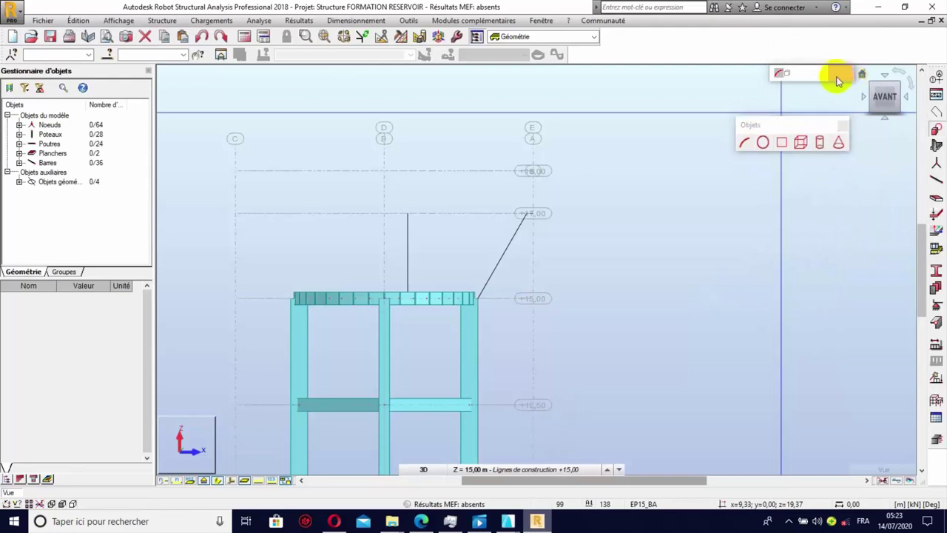
click(752, 145)
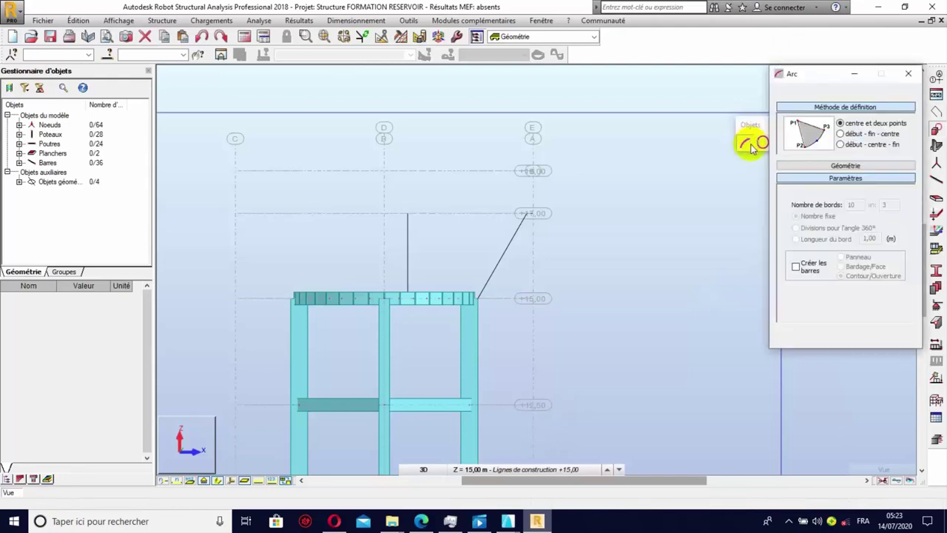
click(909, 74)
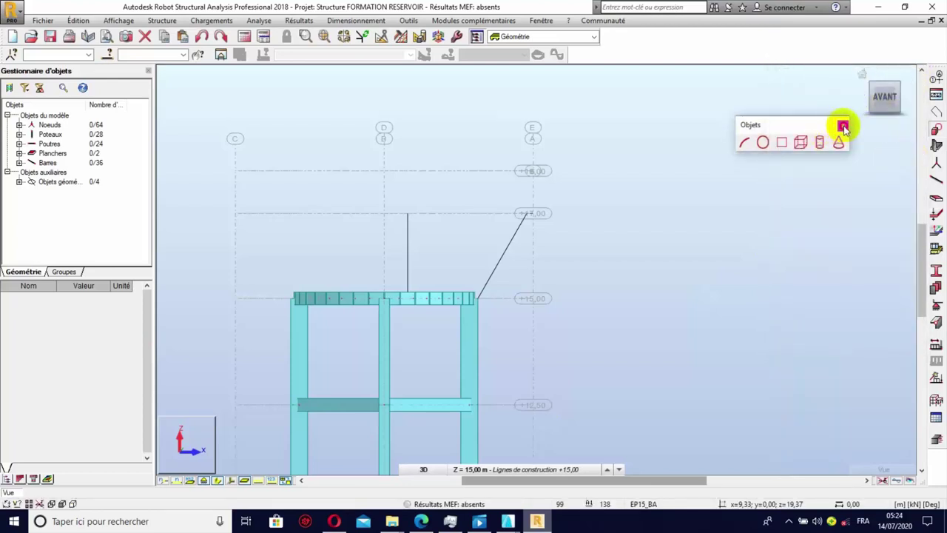
drag(866, 152, 879, 181)
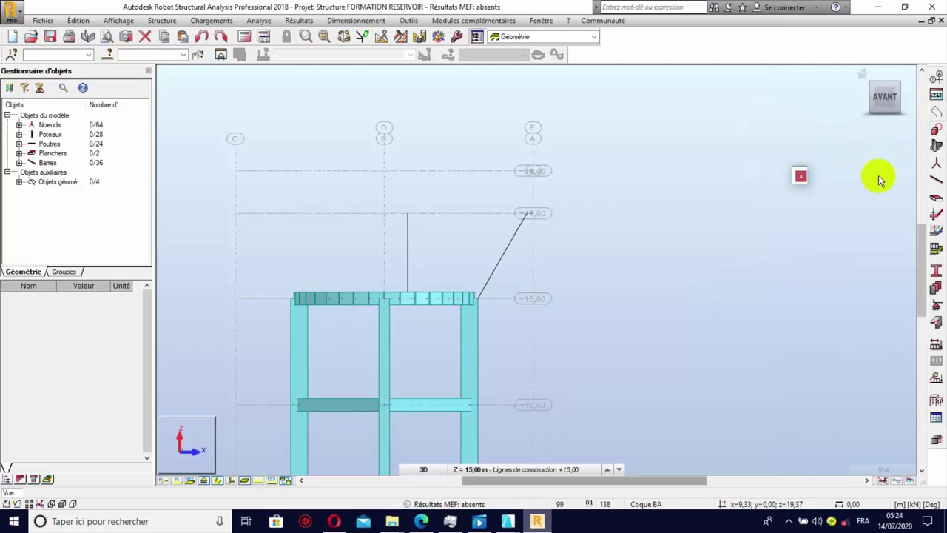
click(800, 175)
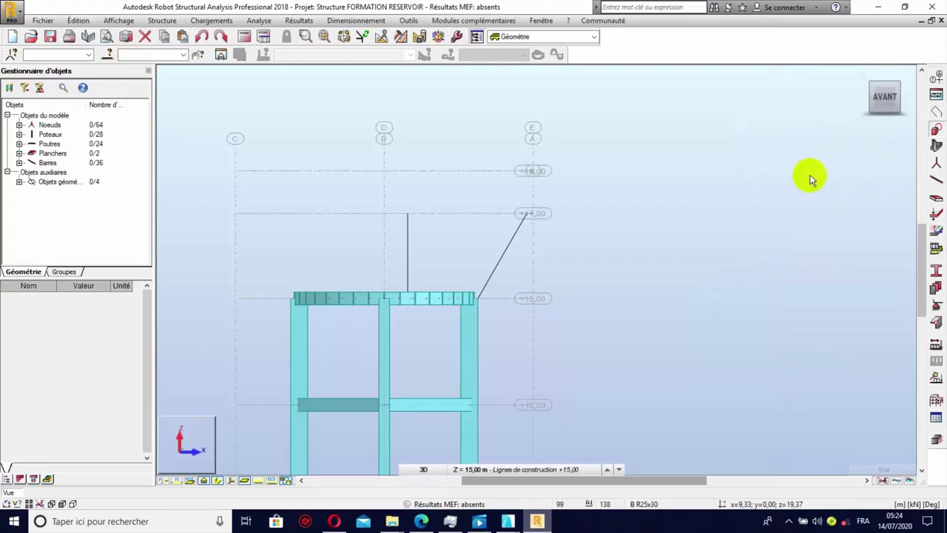
- Draw the dome's arc with the début - fin - centre method from x = 3.35 m at +17,00 to x = 0.55 m at +18,00, through about x = 2.20 m
click(934, 131)
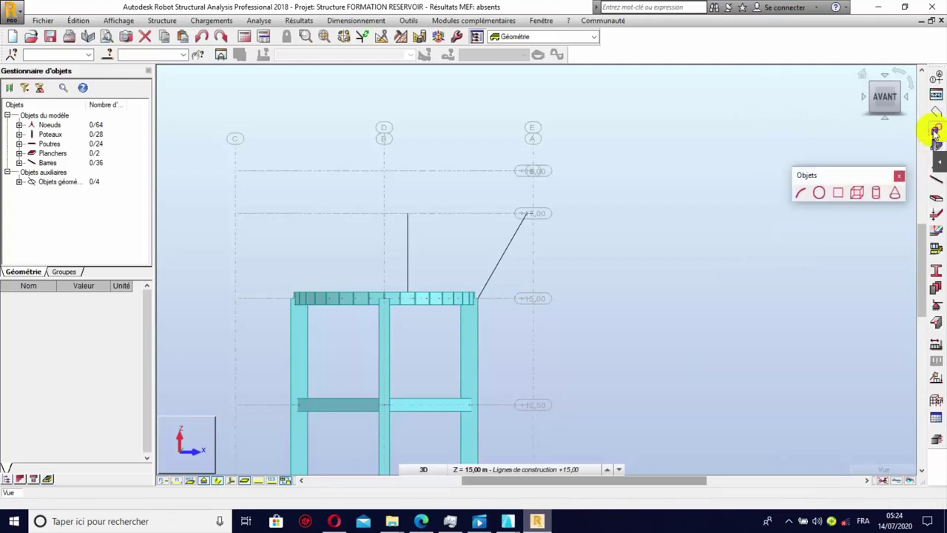
click(801, 194)
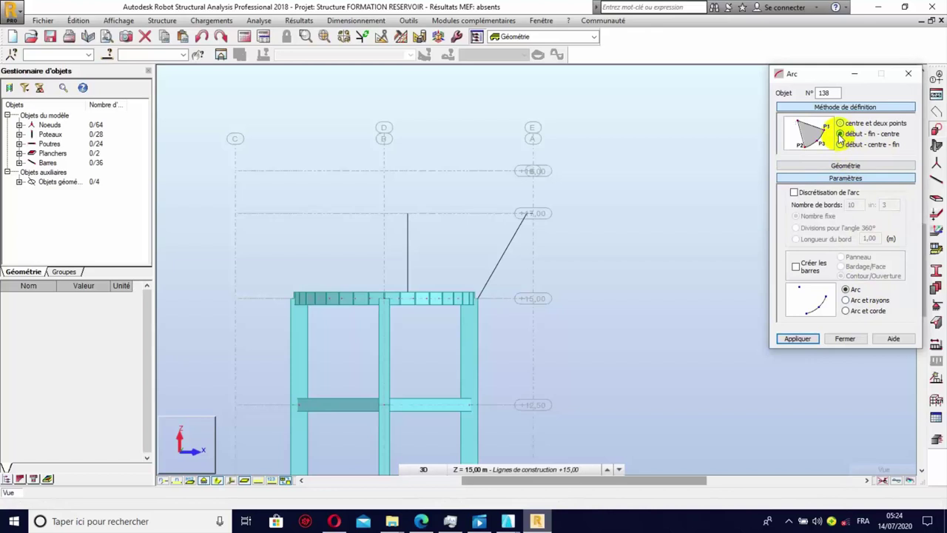
click(798, 339)
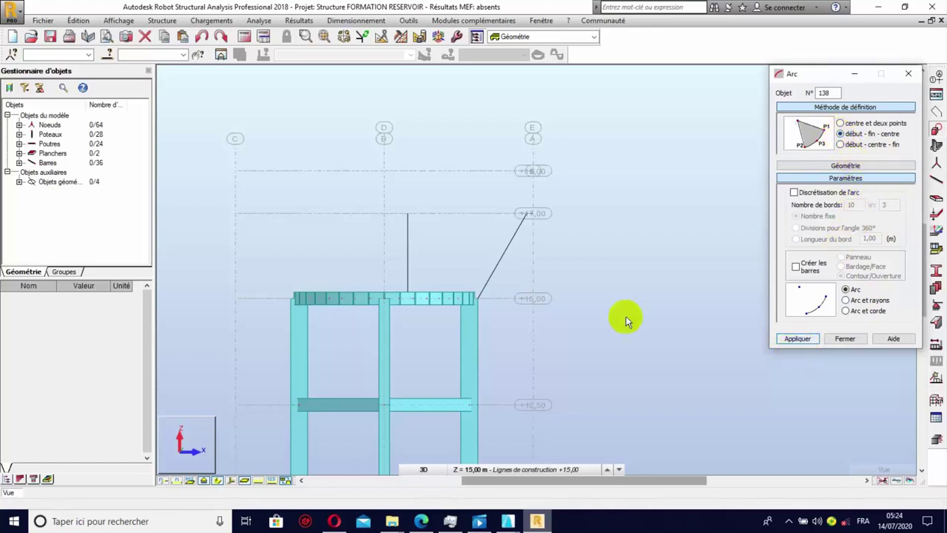
click(526, 213)
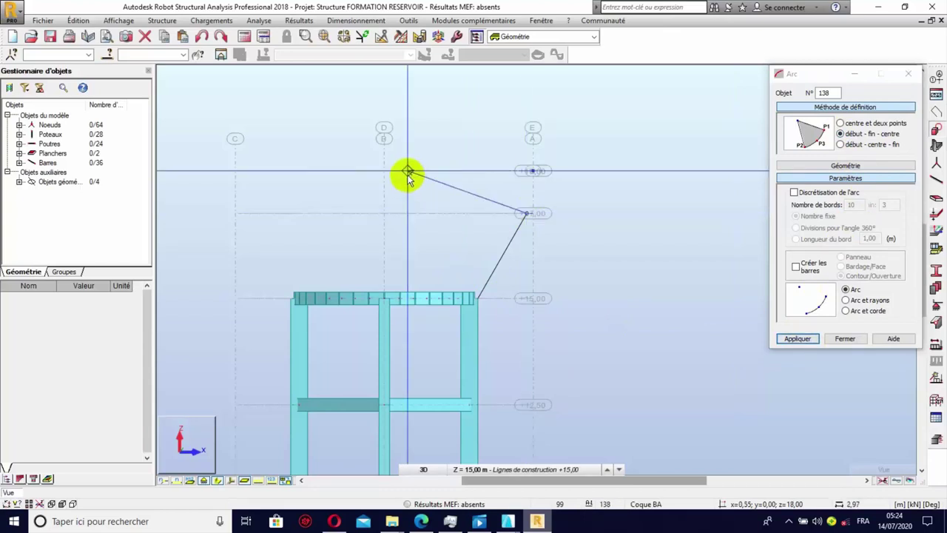
click(408, 172)
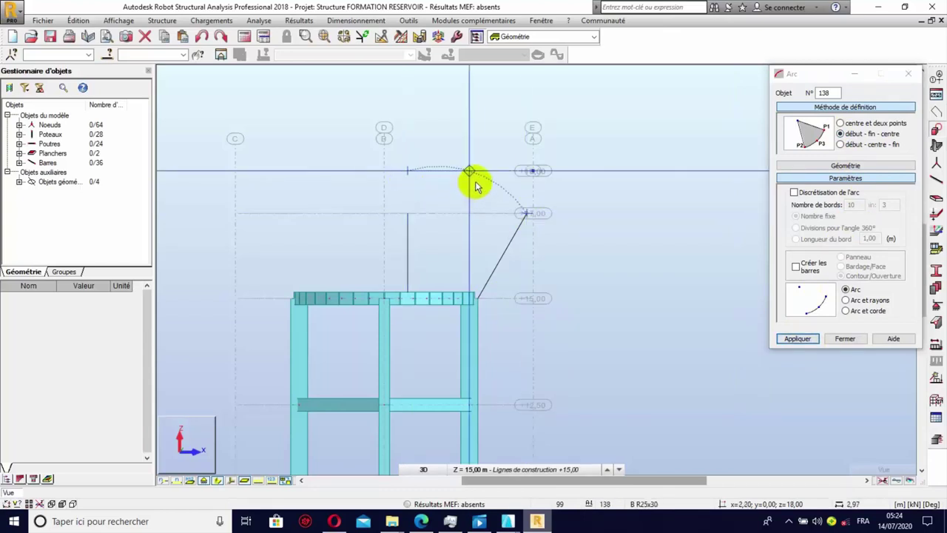
scroll(478, 191, up, 1)
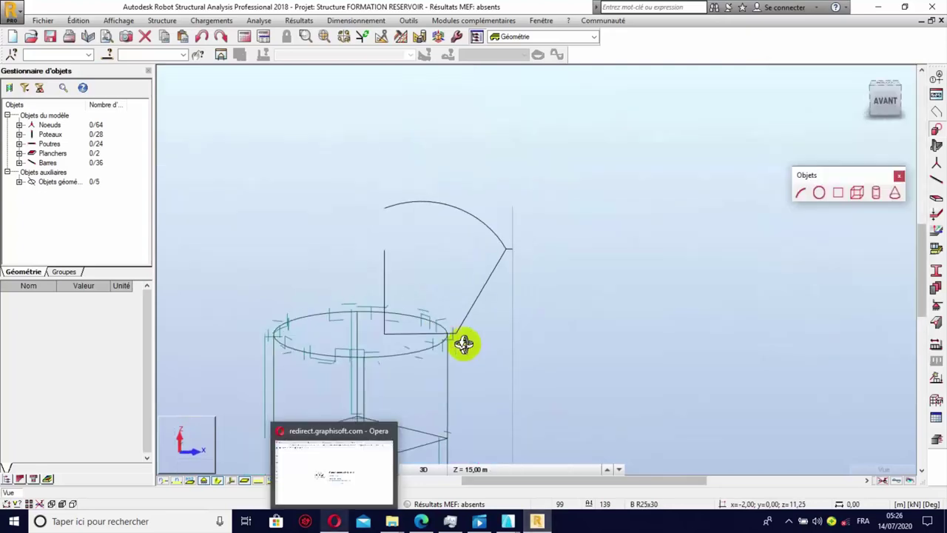
middle_drag(460, 342, 697, 253)
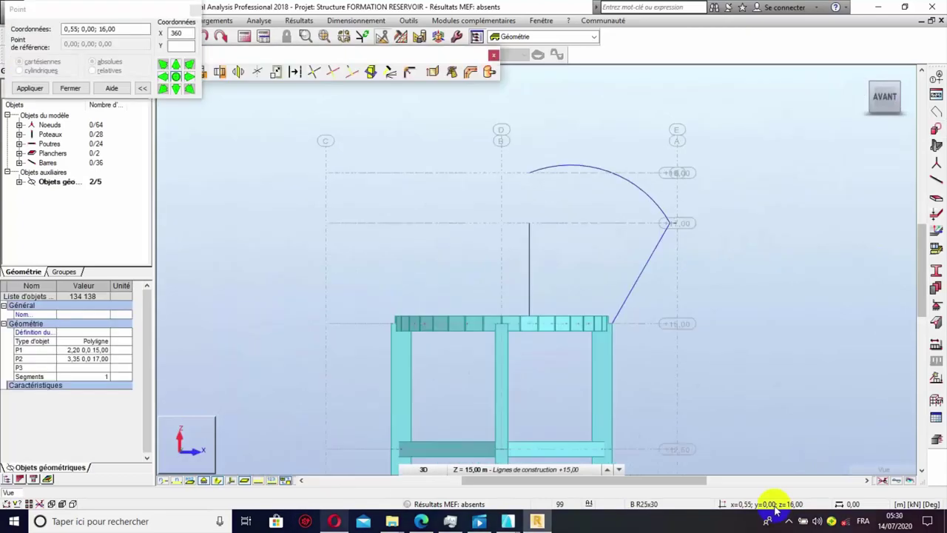
scroll(556, 270, up, 3)
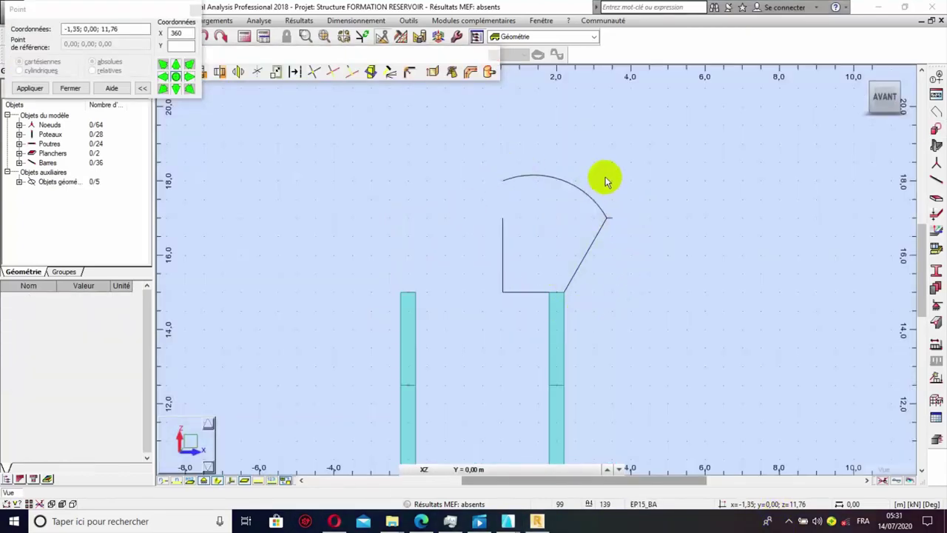
scroll(555, 200, up, 2)
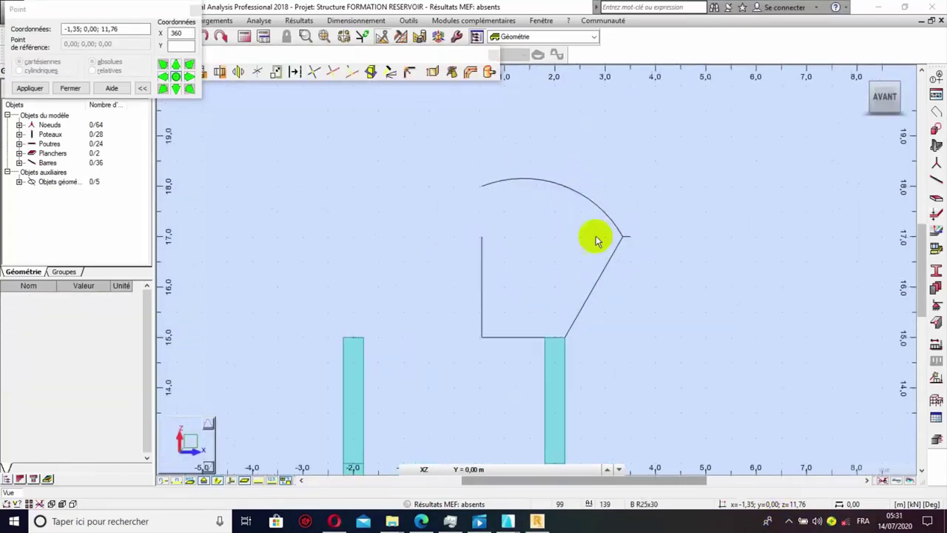